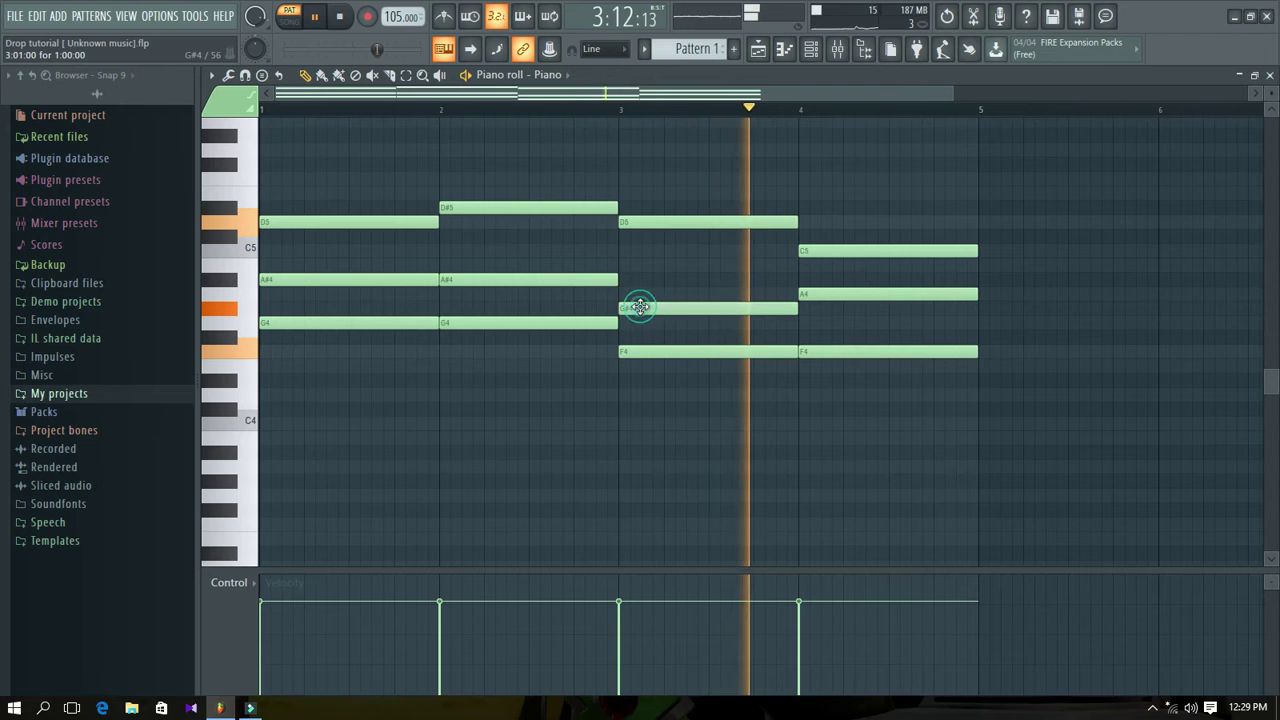
Move the middle note of the bar 3 Piano chord to A#4, play the progression, and close the piano roll.
{"action": "left_click_drag", "start_coordinate": [643, 305], "coordinate": [643, 277]}
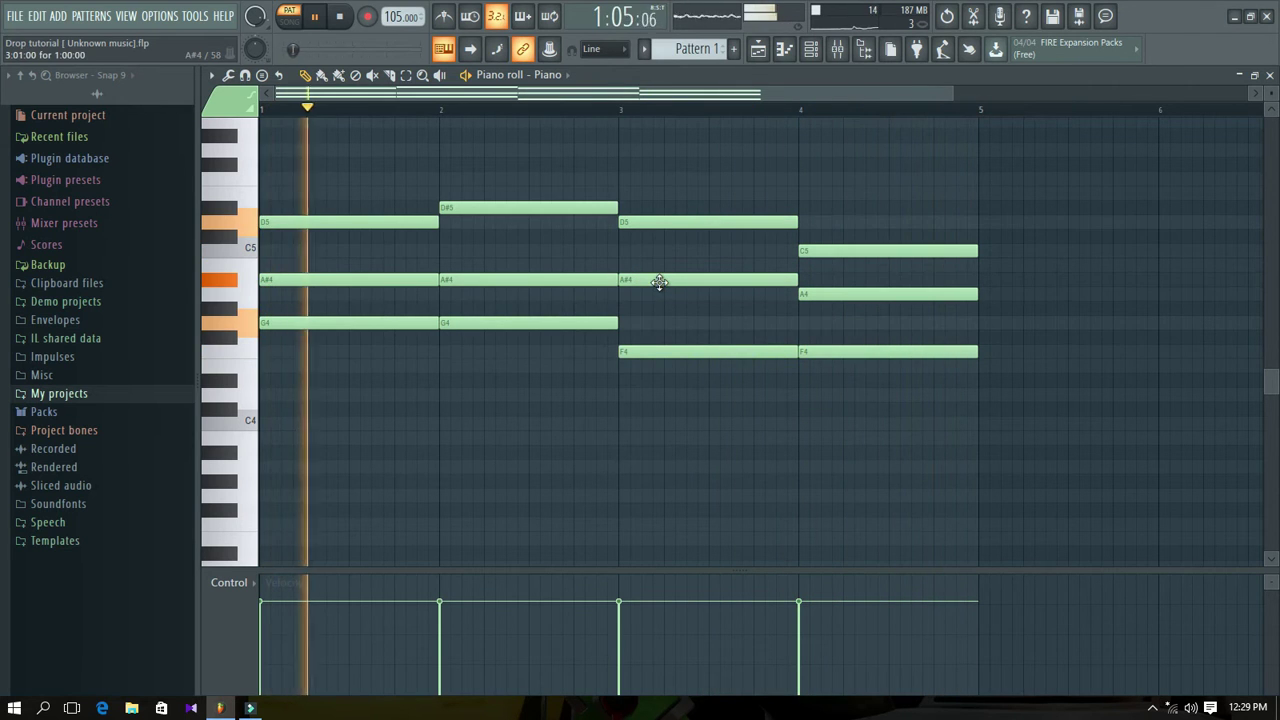
{"action": "left_click", "coordinate": [594, 112]}
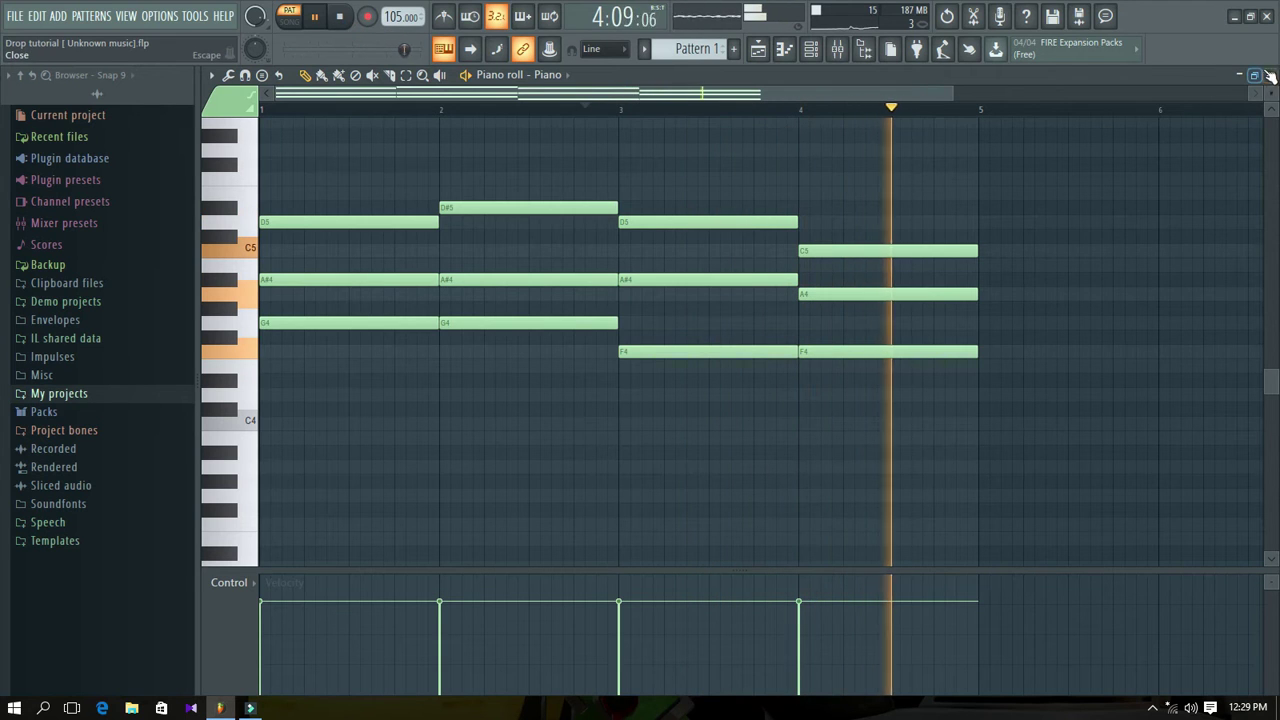
{"action": "key", "text": "space"}
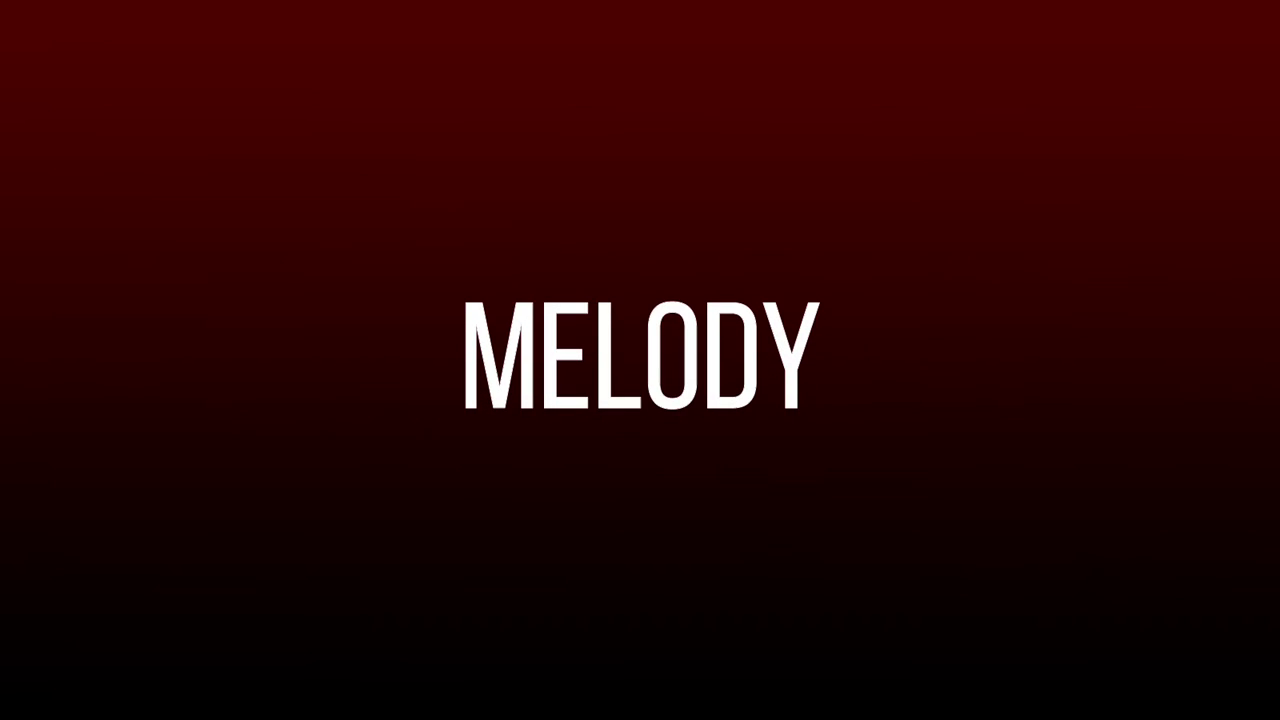
{"action": "left_click", "coordinate": [1262, 80]}
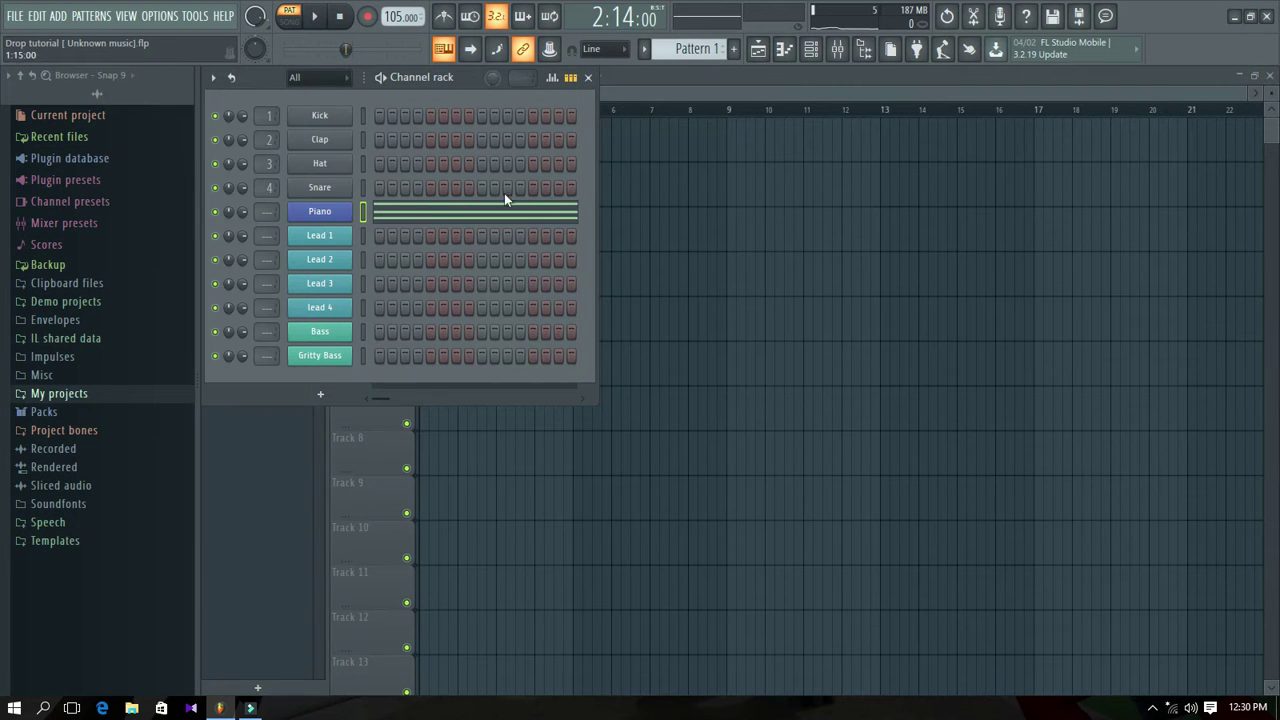
{"action": "right_click", "coordinate": [328, 240]}
{"action": "left_click", "coordinate": [380, 238]}
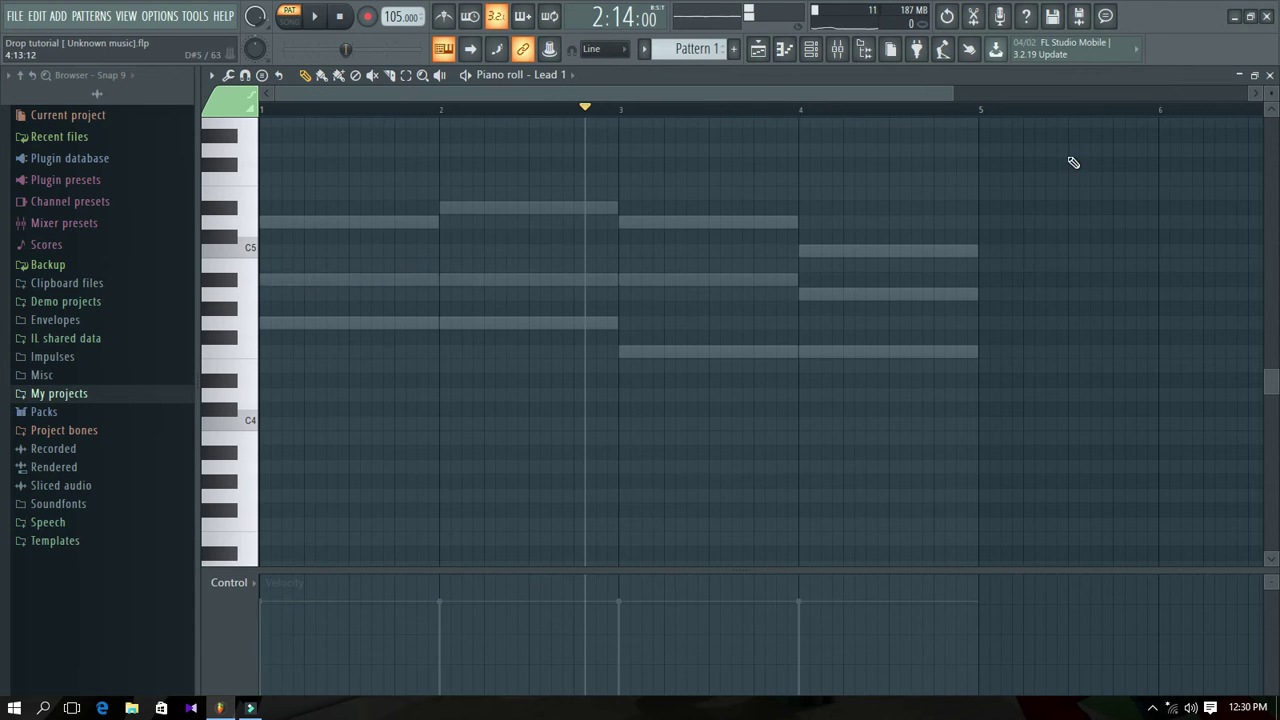
{"action": "left_click", "coordinate": [1269, 76]}
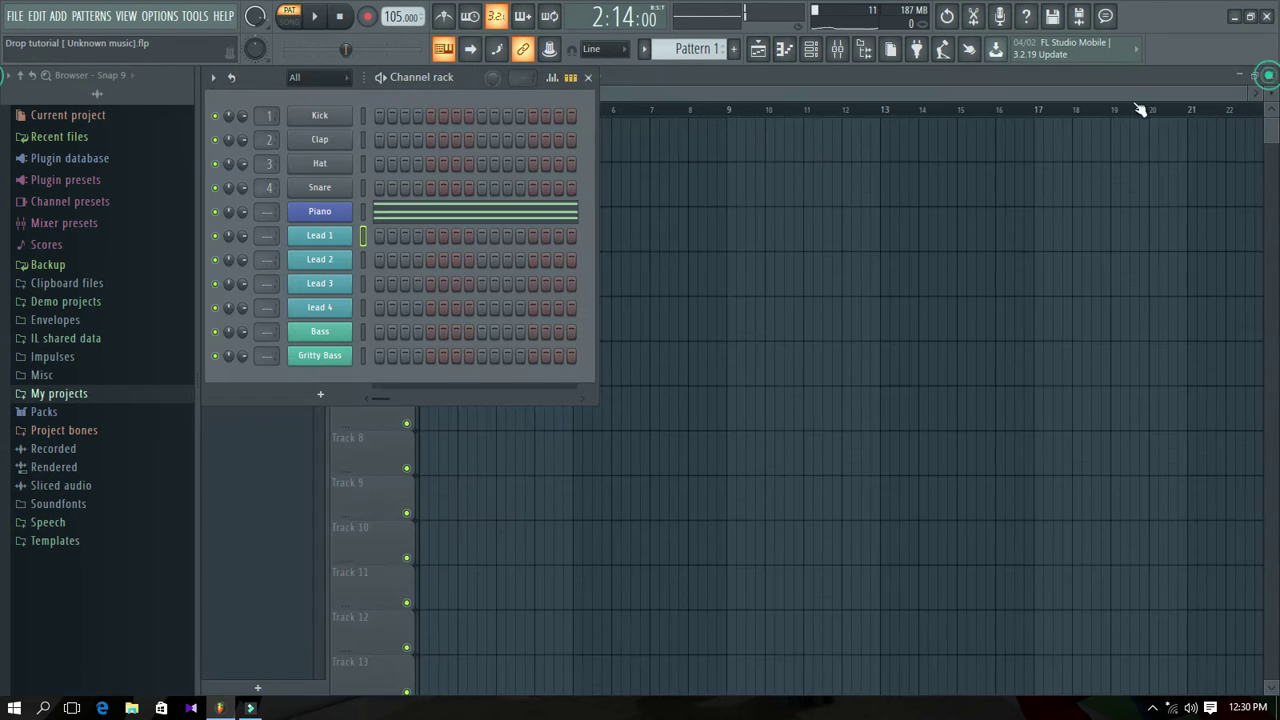
Examine the instruments loaded on the Lead 2, Lead 3 and lead 4 channels, closing each one.
{"action": "left_click", "coordinate": [341, 265]}
{"action": "left_click", "coordinate": [1024, 296]}
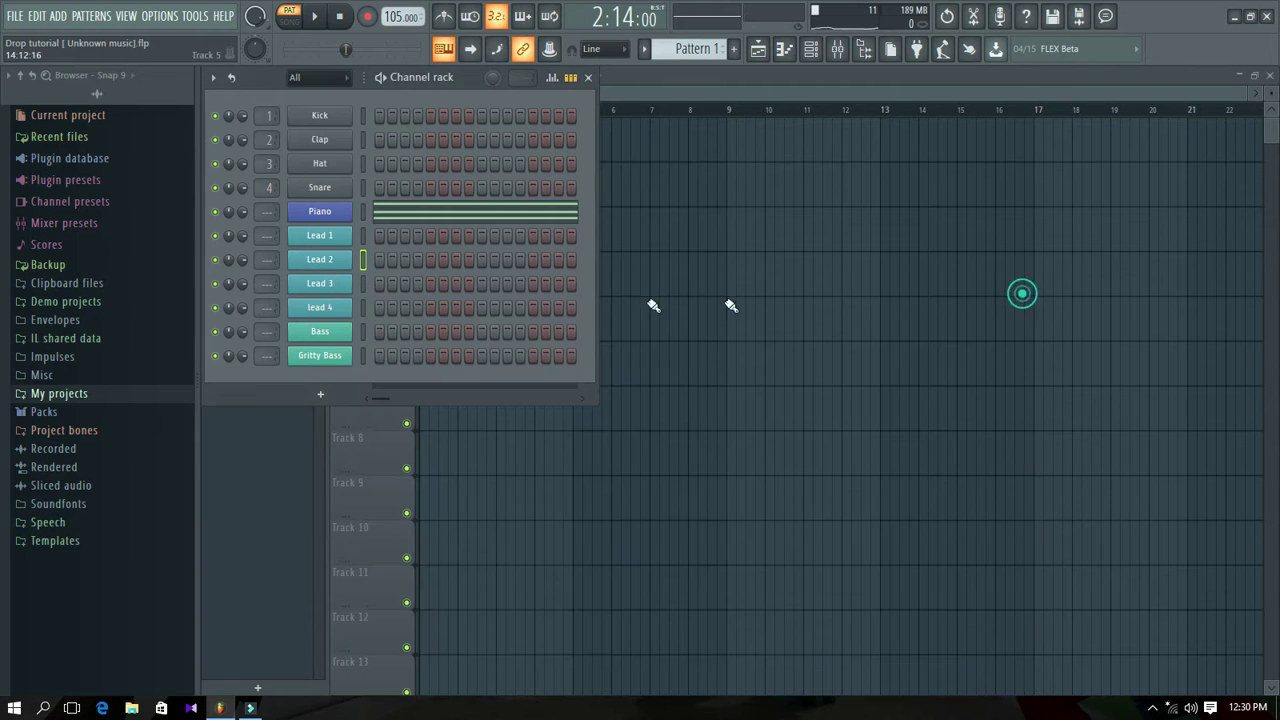
{"action": "left_click", "coordinate": [325, 284]}
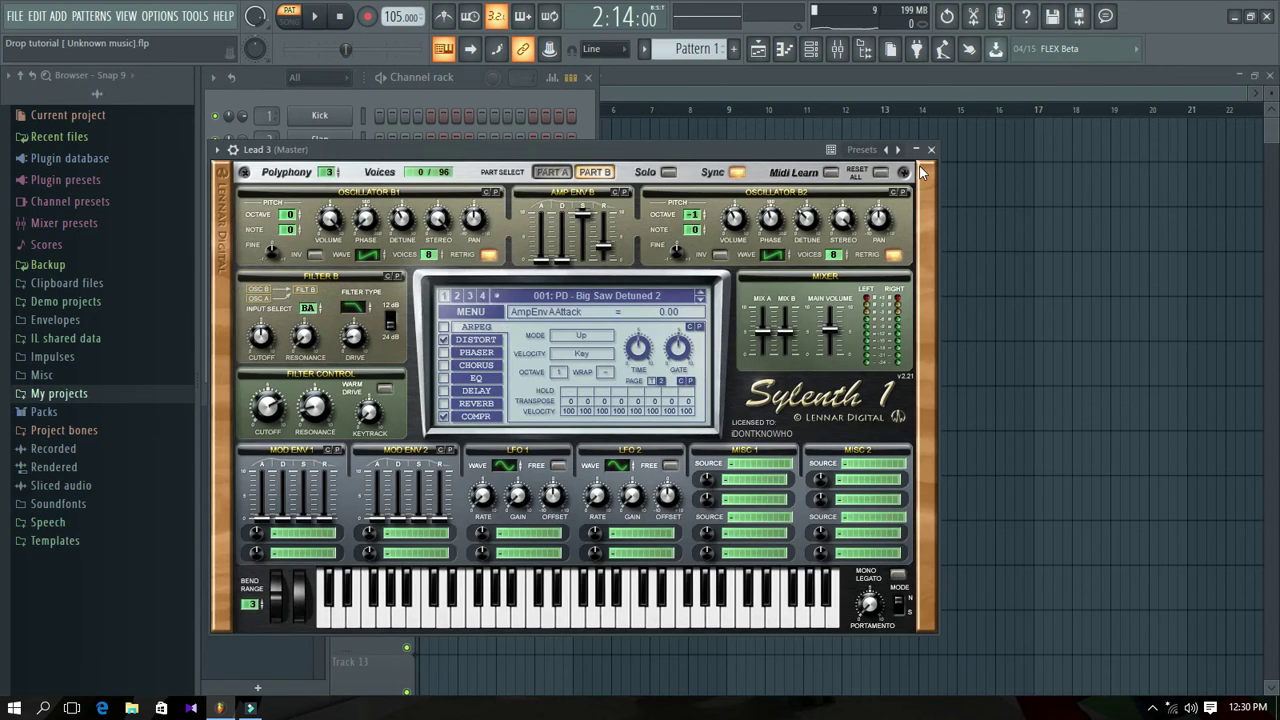
{"action": "left_click", "coordinate": [929, 149]}
{"action": "left_click", "coordinate": [312, 310]}
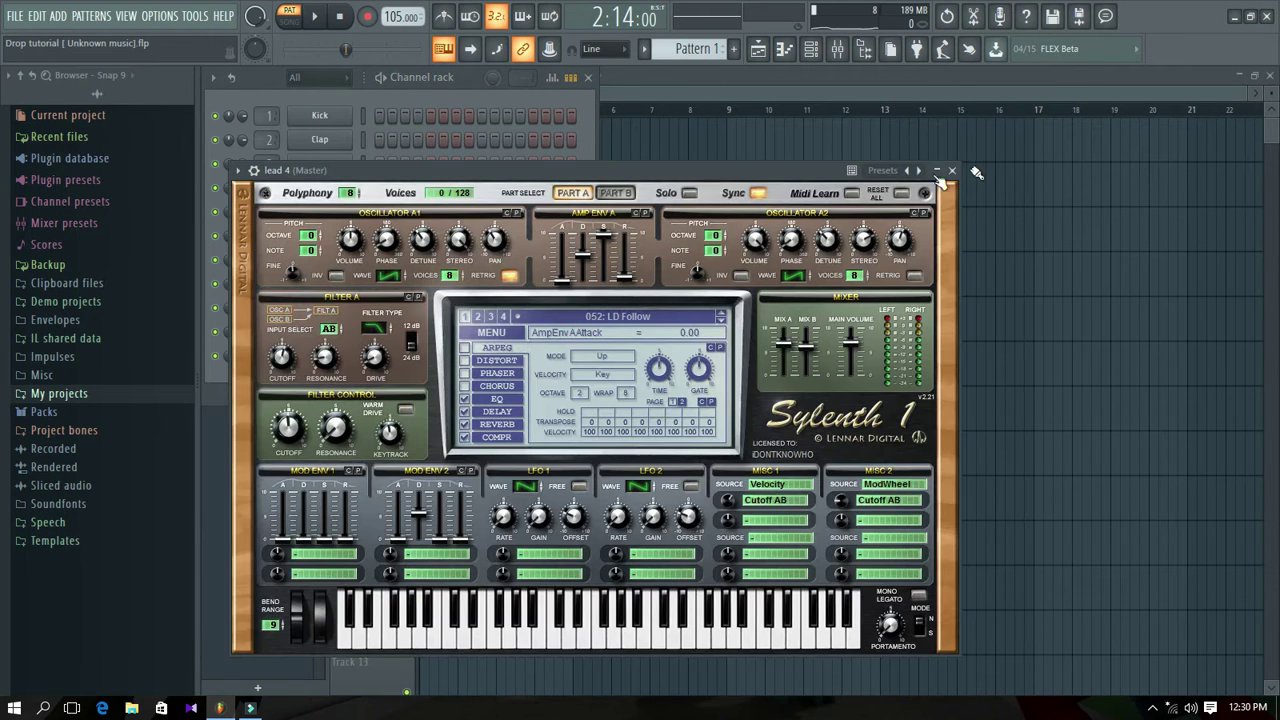
{"action": "left_click", "coordinate": [953, 172]}
Open the piano roll of the lead 4 channel and try bar-long G4, A#4 and D5 notes in bar 1.
{"action": "right_click", "coordinate": [348, 307]}
{"action": "left_click", "coordinate": [378, 309]}
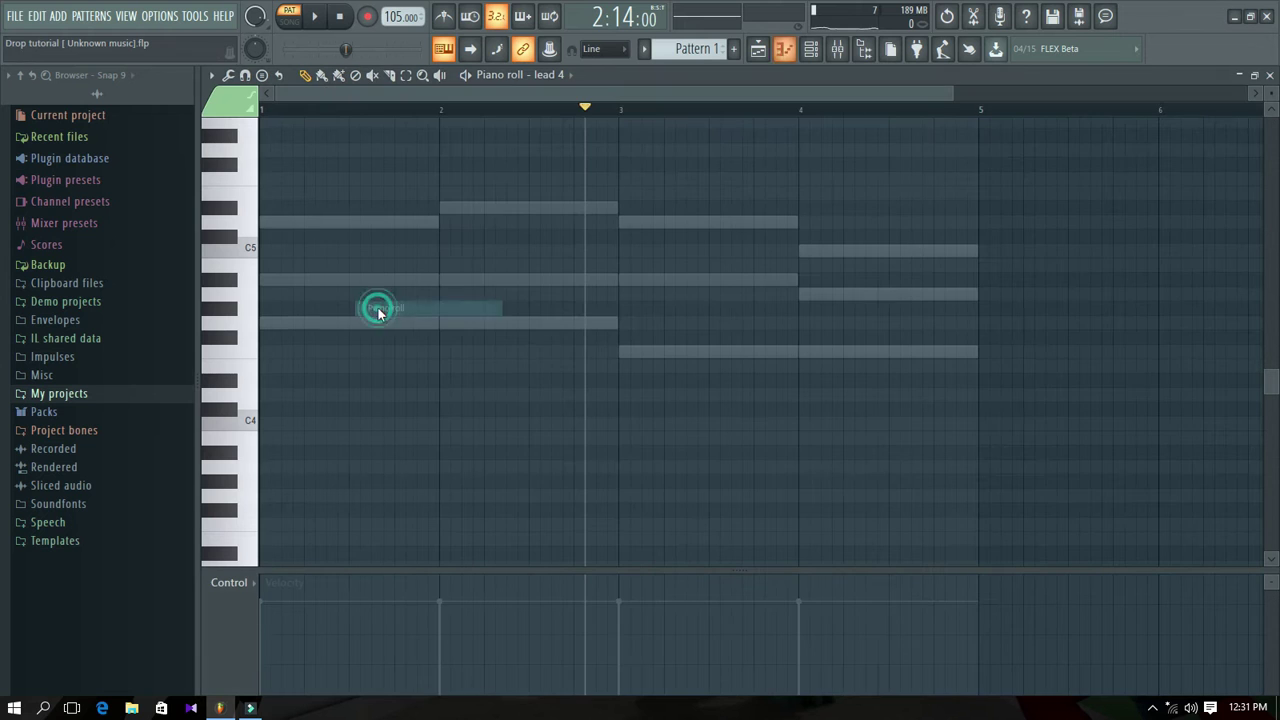
{"action": "left_click_drag", "start_coordinate": [260, 228], "coordinate": [242, 339]}
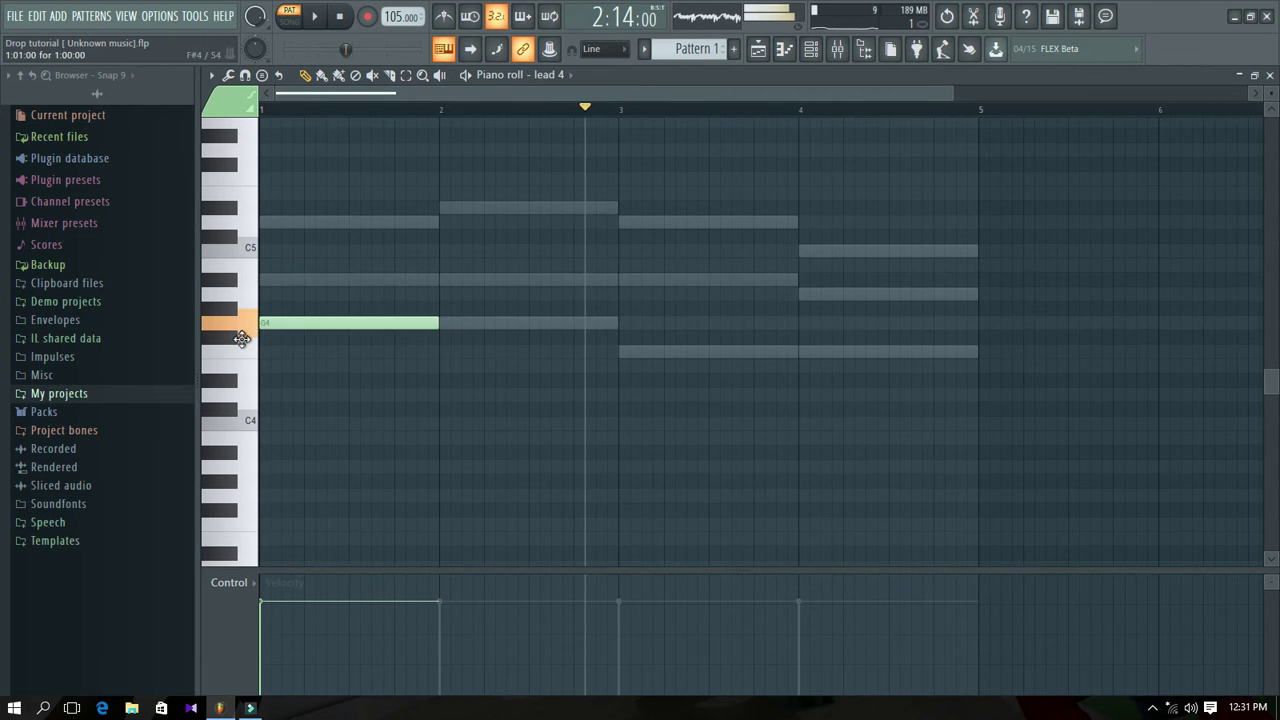
{"action": "left_click", "coordinate": [270, 221]}
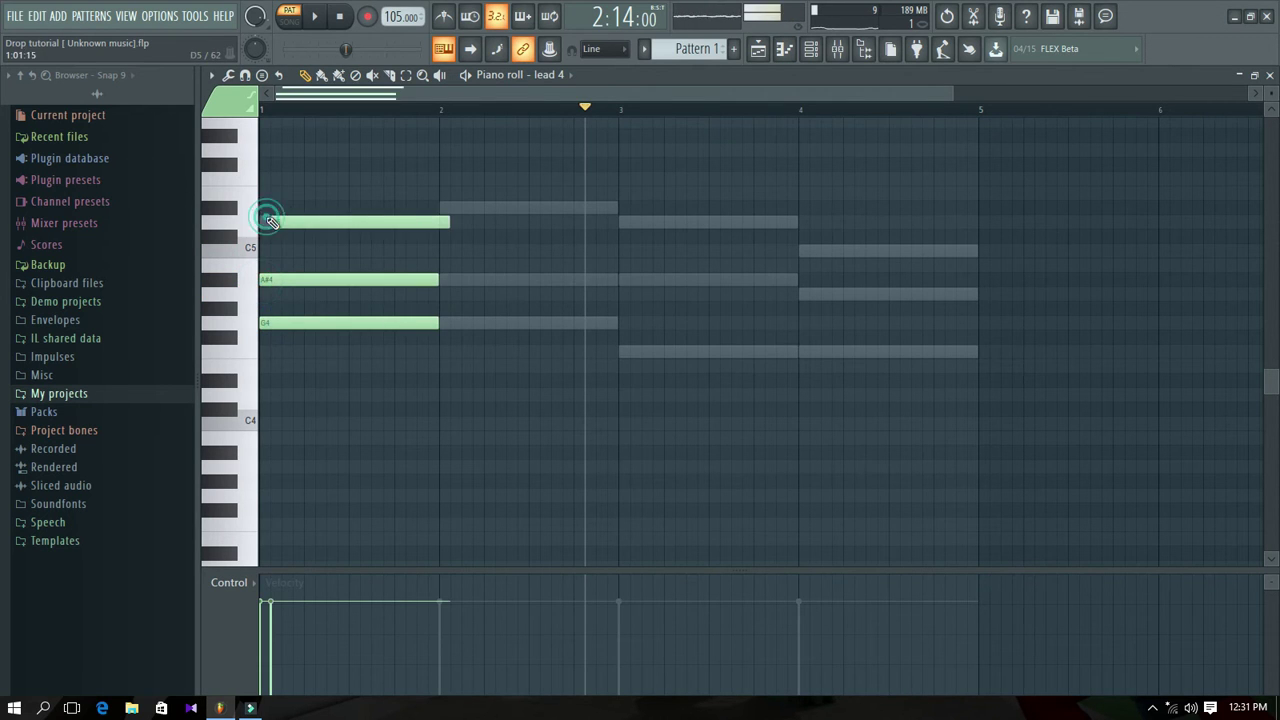
Replace the trial chord with consecutive short A#5 and G5 notes at the start of bar 1 and play them back.
{"action": "scroll", "coordinate": [286, 271], "scroll_direction": "up", "scroll_amount": 3}
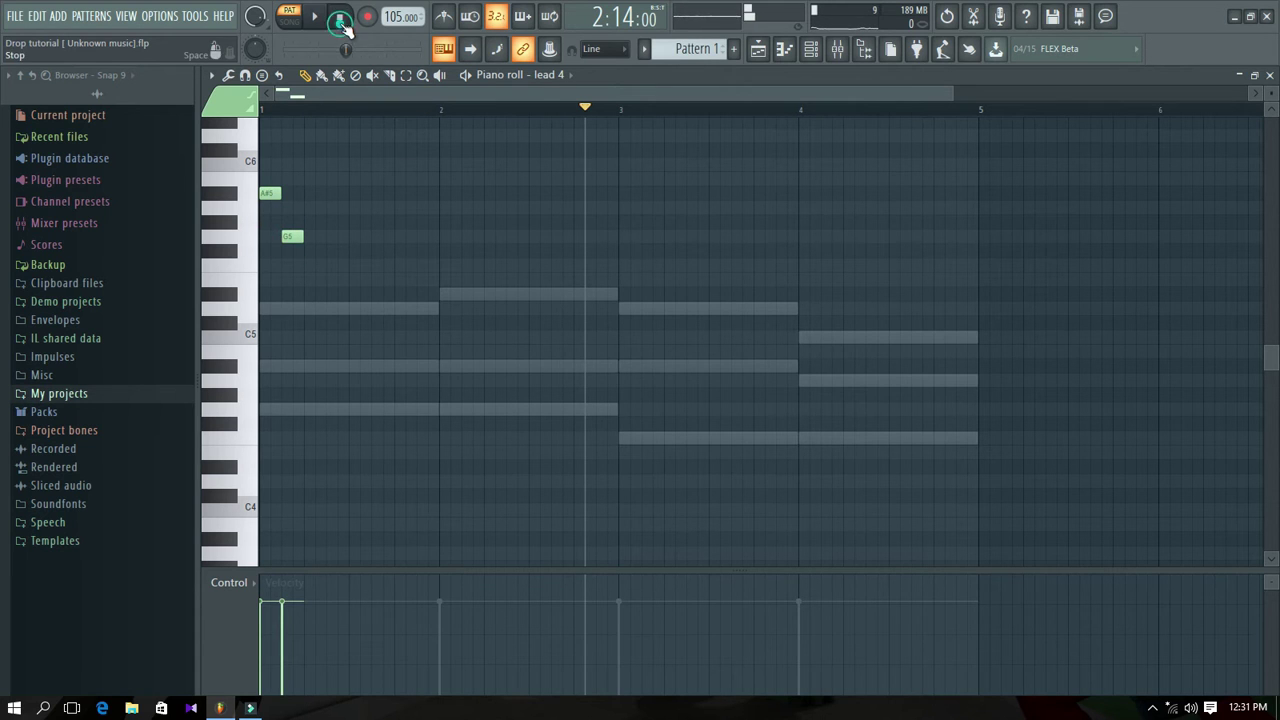
{"action": "key", "text": "space"}
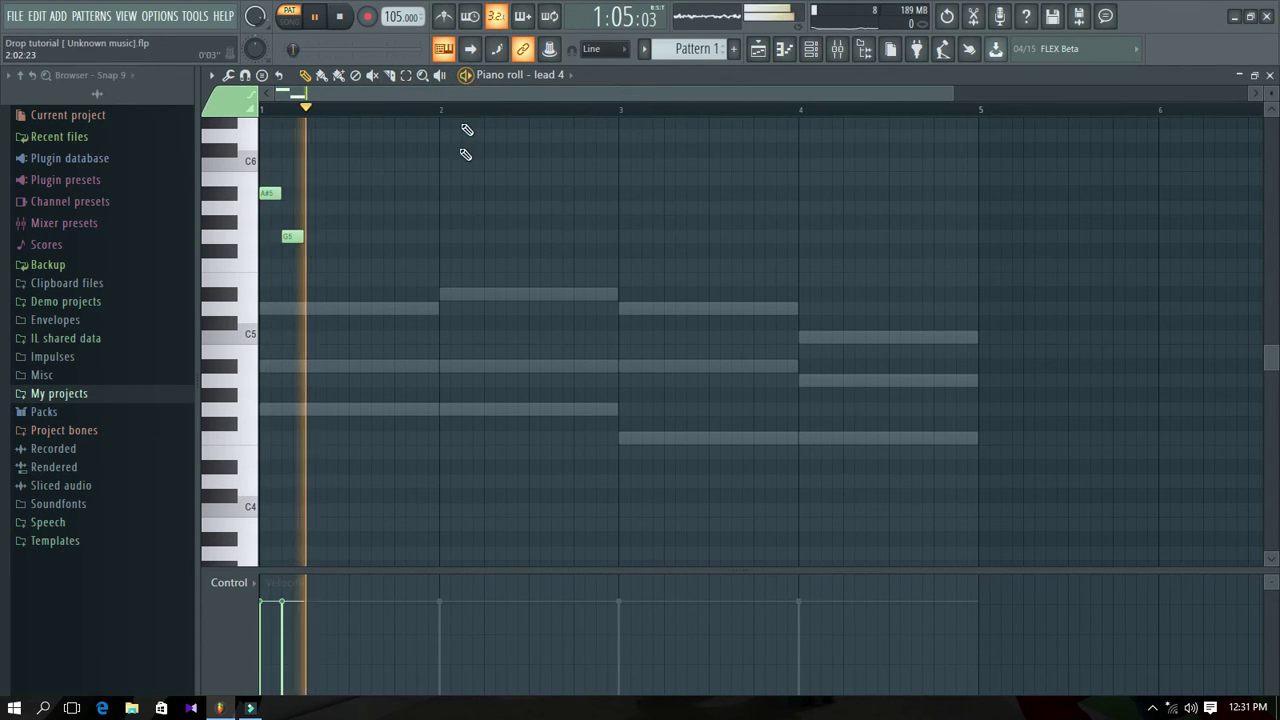
{"action": "key", "text": "space"}
{"action": "key", "text": "space"}
{"action": "key", "text": "space"}
{"action": "key", "text": "space"}
Add a D5 note after a short gap in bar 1, follow it with an A#4 note, and play the melody.
{"action": "left_click", "coordinate": [326, 306]}
{"action": "key", "text": "space"}
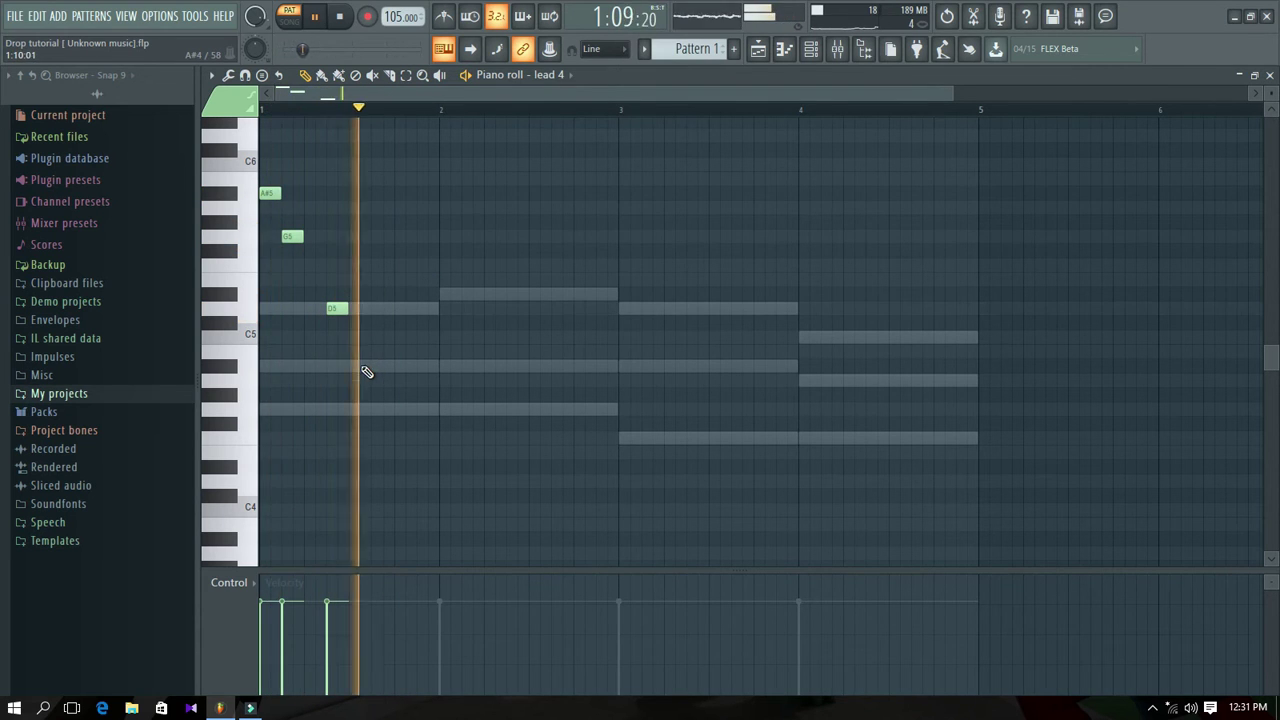
{"action": "left_click", "coordinate": [353, 367]}
{"action": "key", "text": "space"}
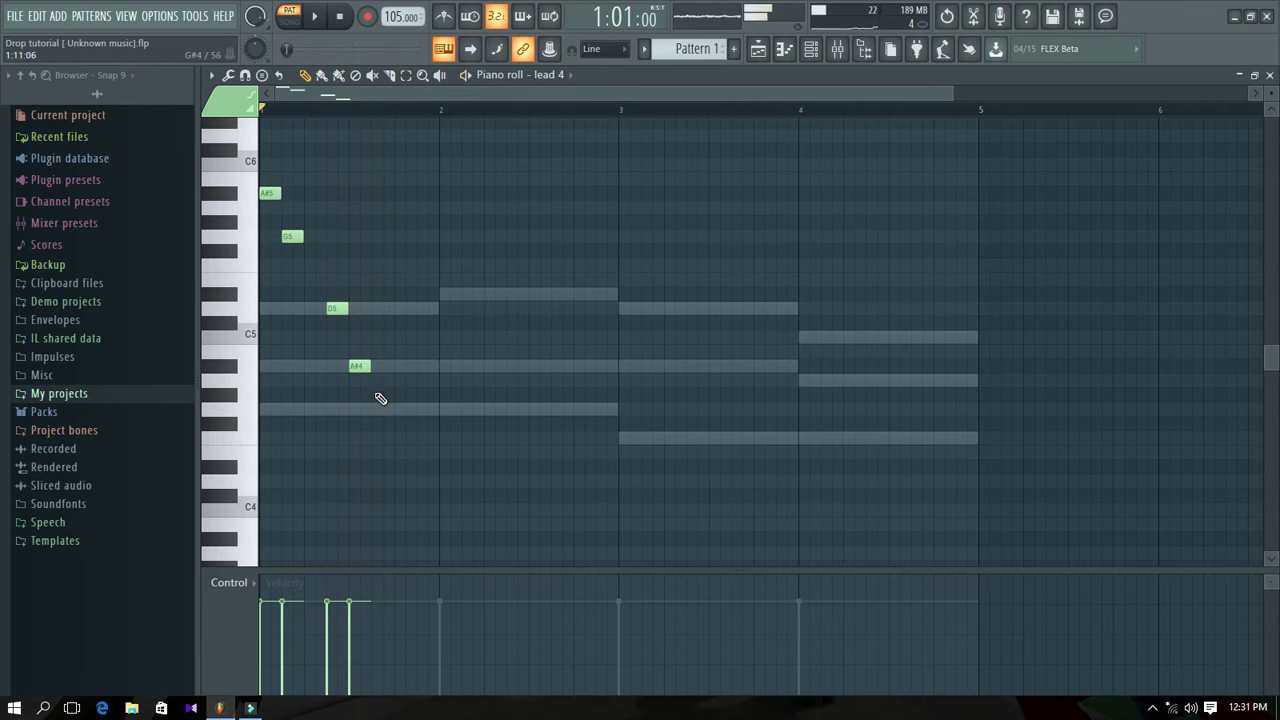
{"action": "key", "text": "space"}
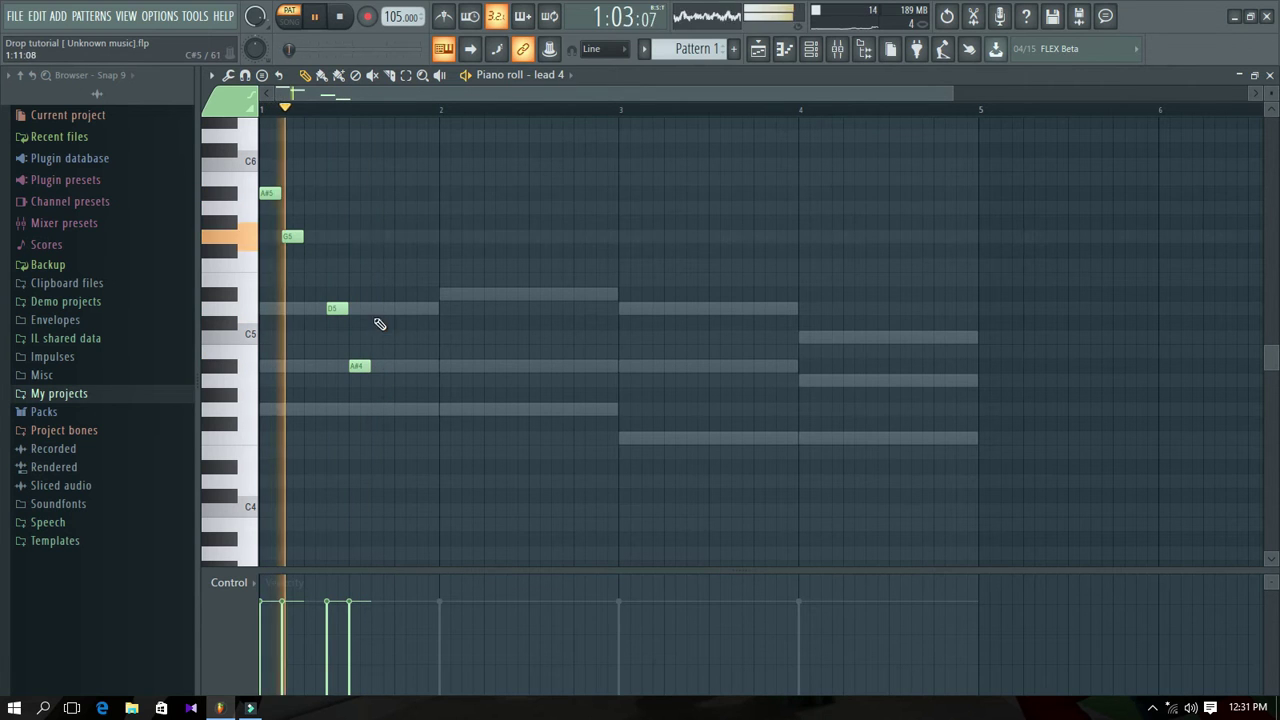
Add three shorter, evenly spaced D5 notes in the last part of bar 1 during playback.
{"action": "left_click", "coordinate": [377, 309]}
{"action": "left_click", "coordinate": [390, 310]}
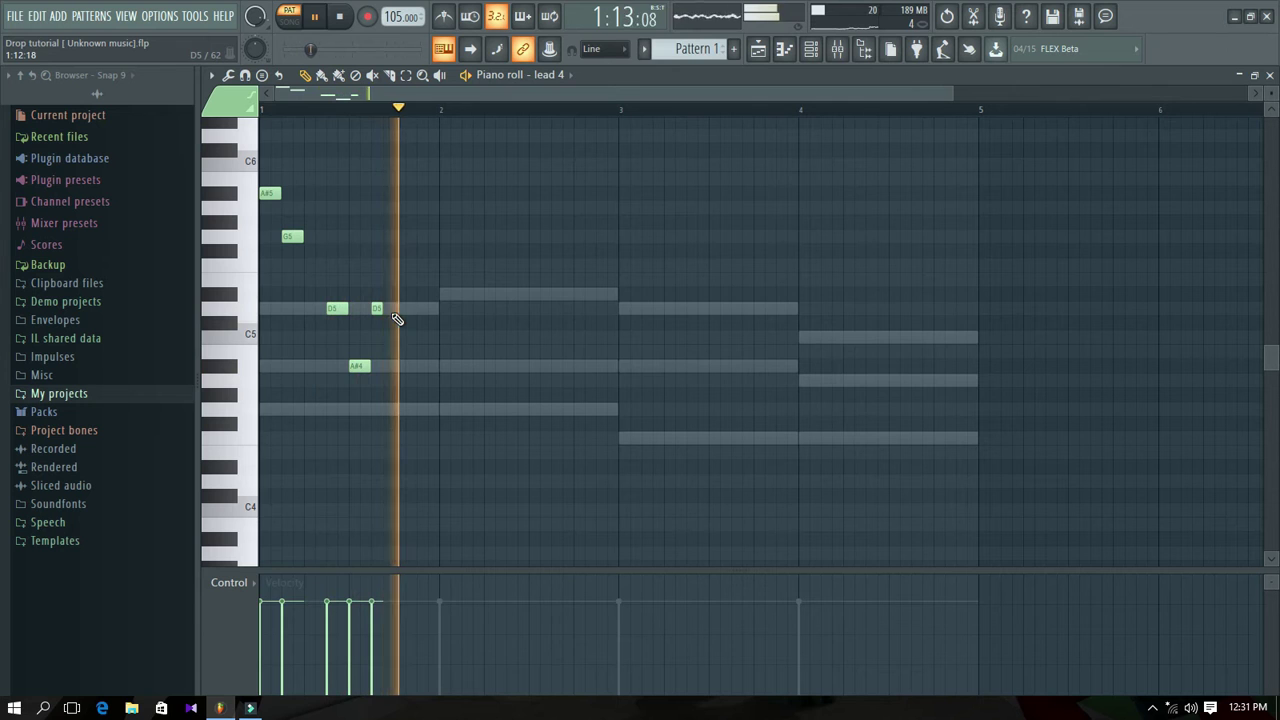
{"action": "left_click", "coordinate": [418, 309]}
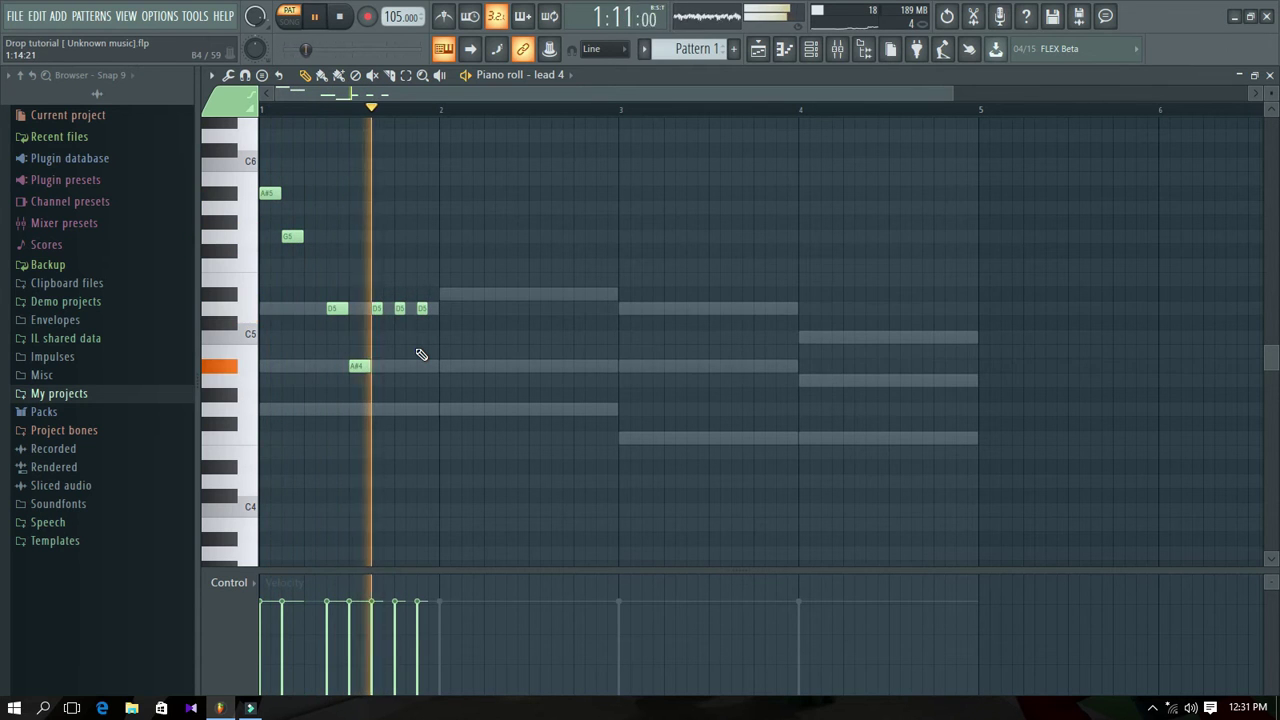
With the snap set to 1/6 step, place very short A#4 notes after the first two shorter D5 notes and F5 after the third.
{"action": "left_click_drag", "start_coordinate": [941, 93], "coordinate": [648, 93]}
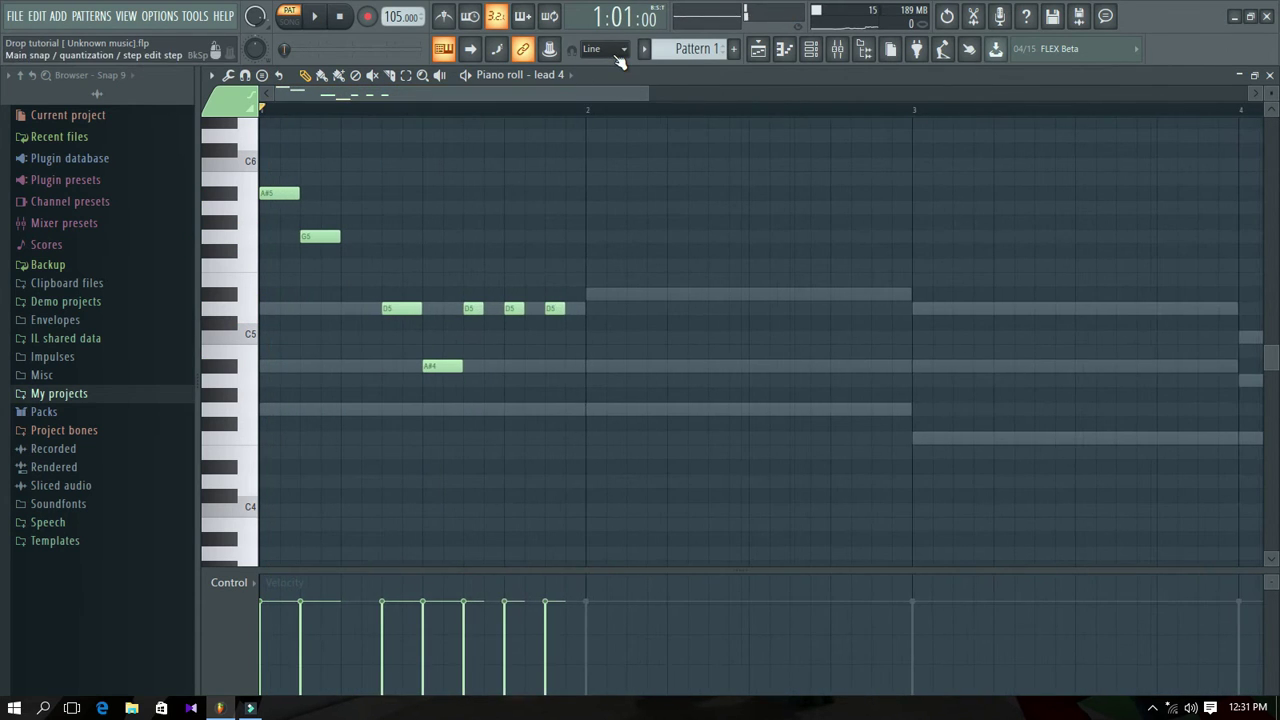
{"action": "left_click", "coordinate": [592, 49]}
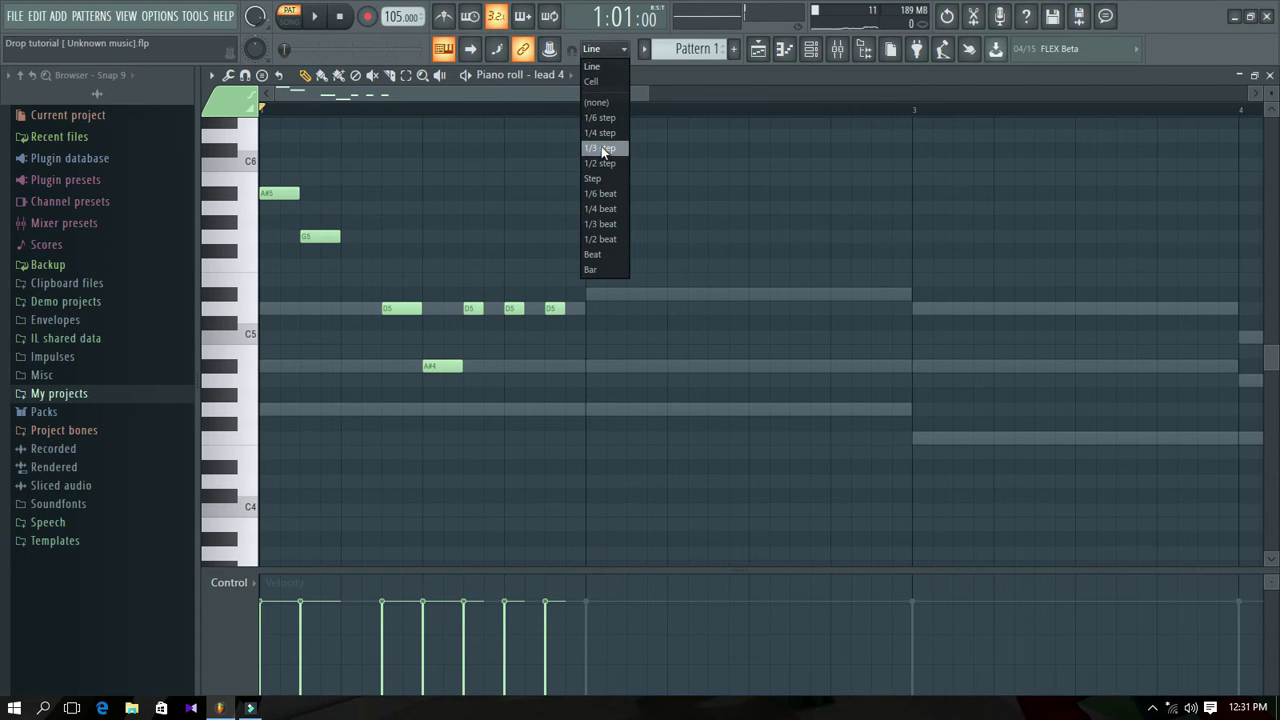
{"action": "left_click", "coordinate": [602, 119]}
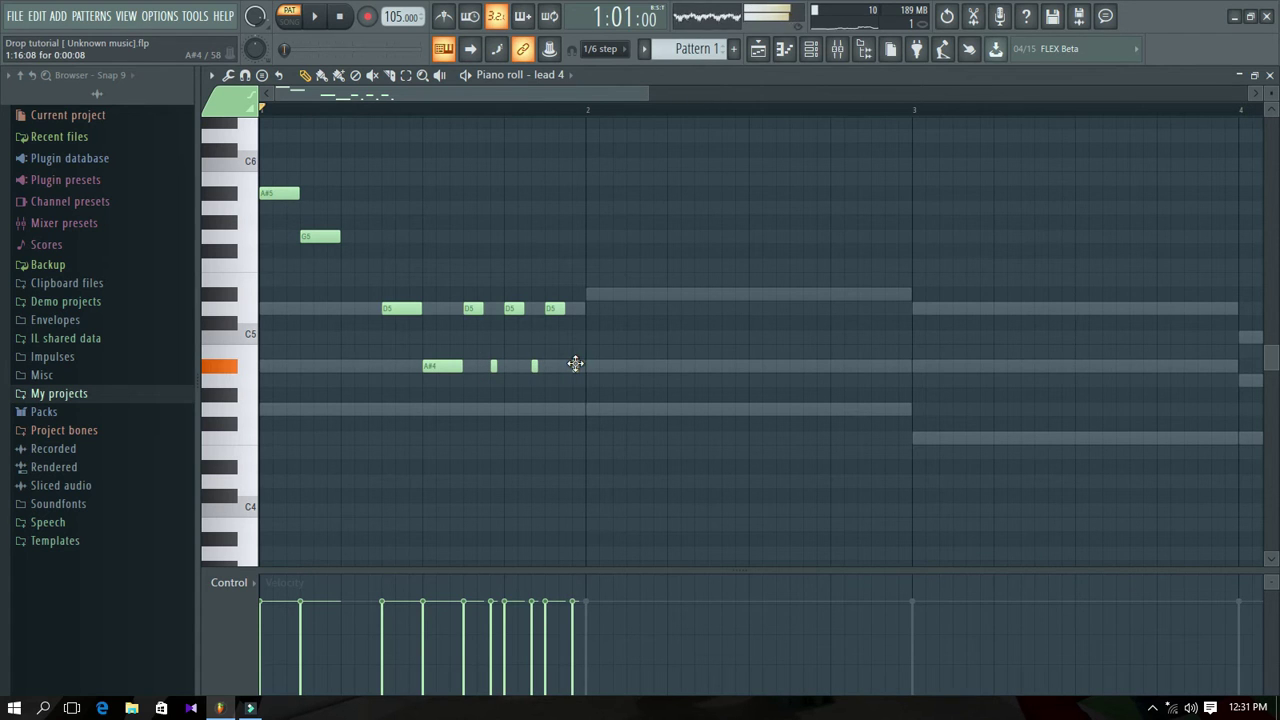
{"action": "key", "text": "space"}
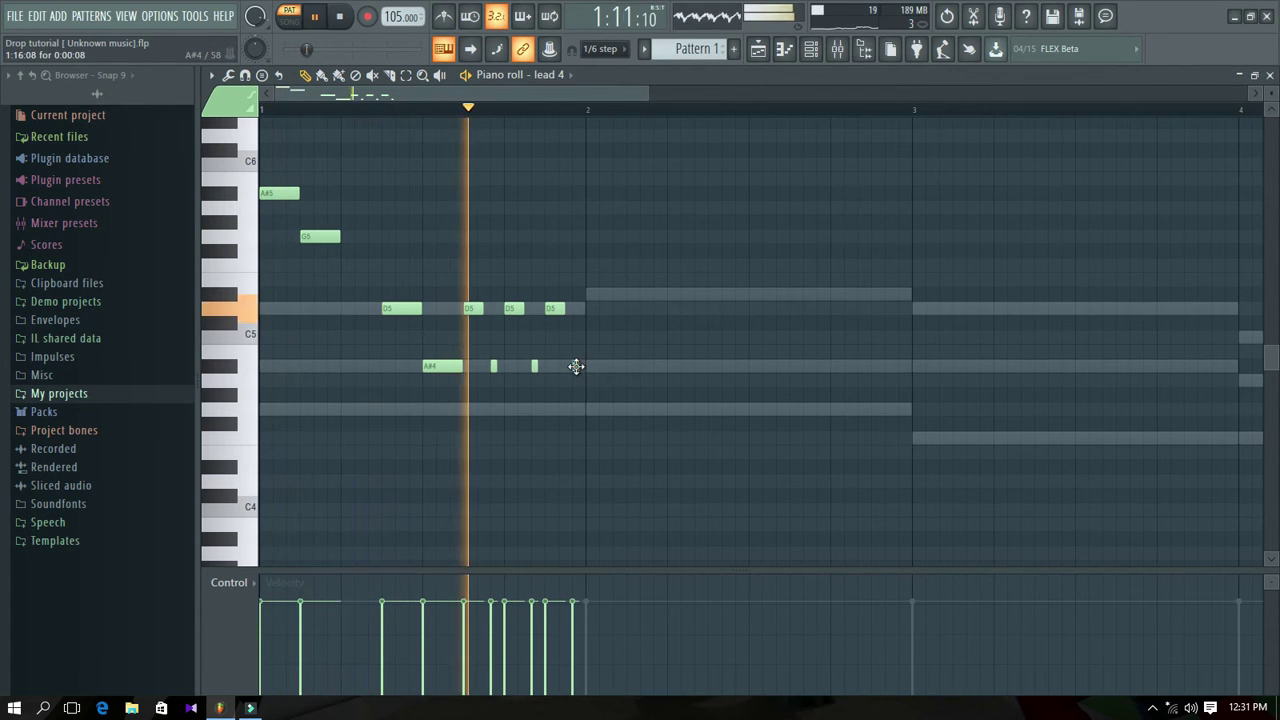
{"action": "key", "text": "space"}
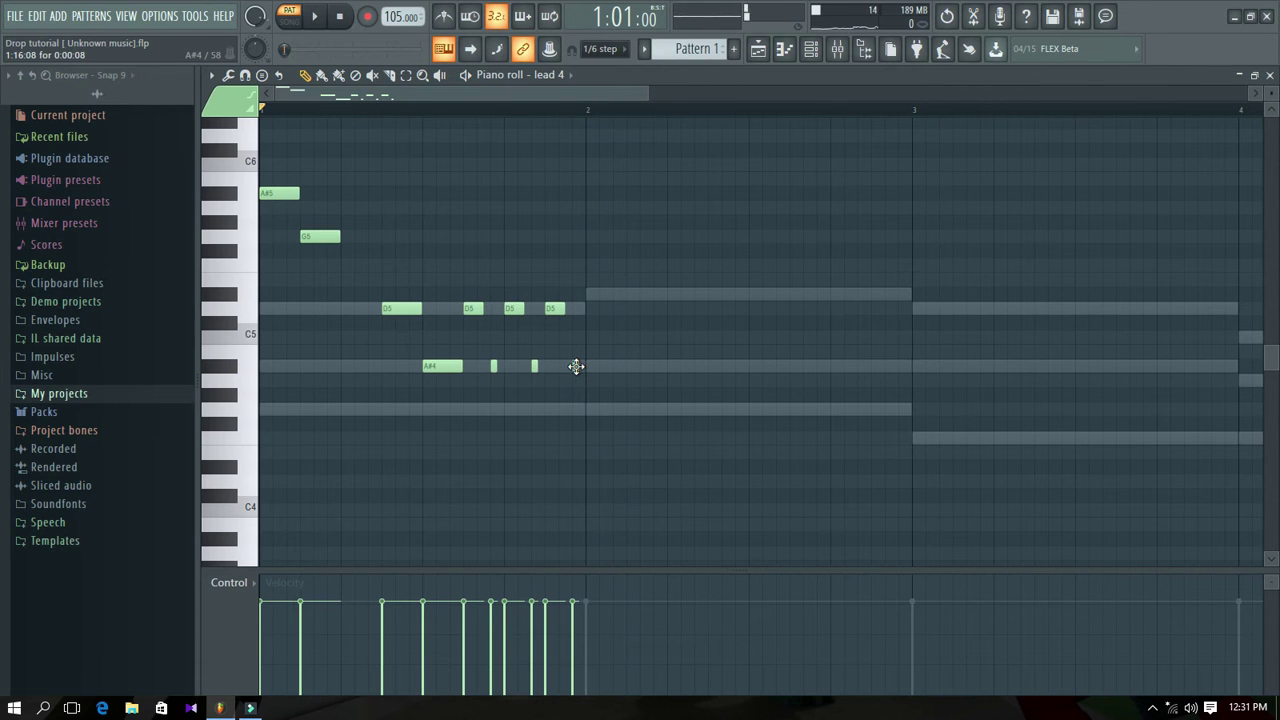
{"action": "key", "text": "space"}
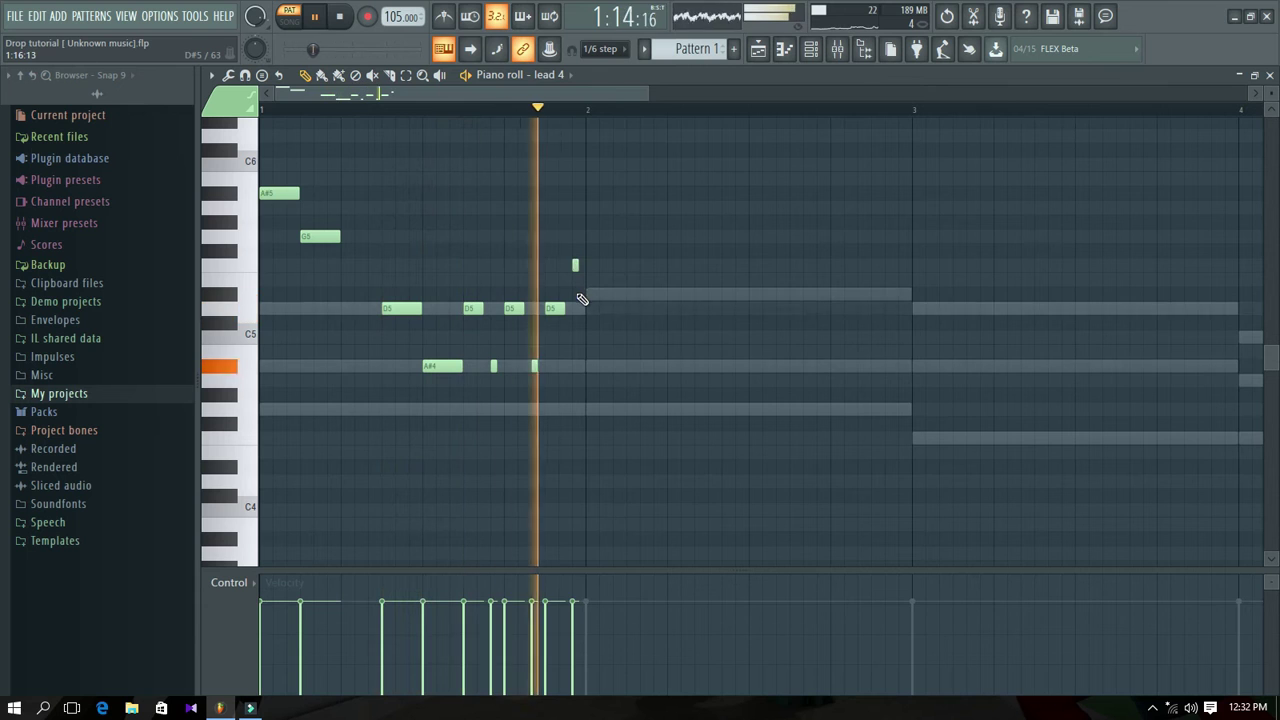
{"action": "key", "text": "space"}
Set the snap to Line and place a G5 note followed by a D#5 note at the start of bar 2.
{"action": "left_click", "coordinate": [614, 56]}
{"action": "left_click", "coordinate": [614, 67]}
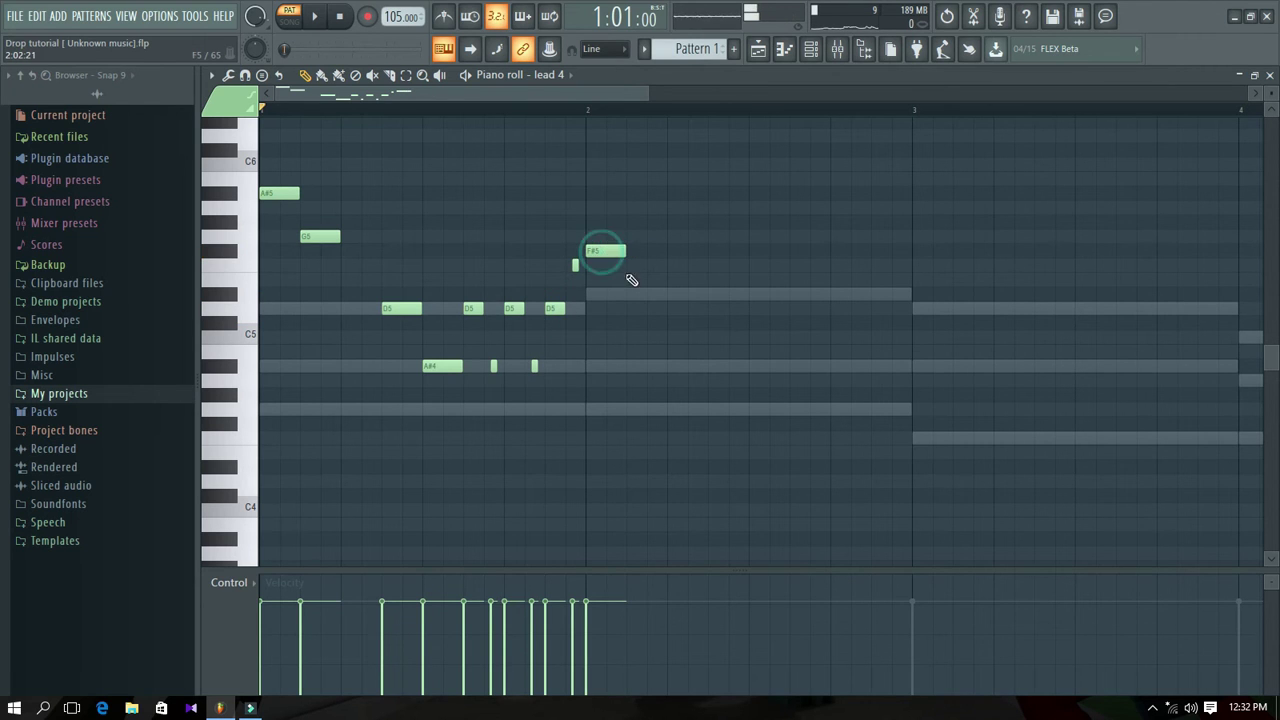
{"action": "key", "text": "space"}
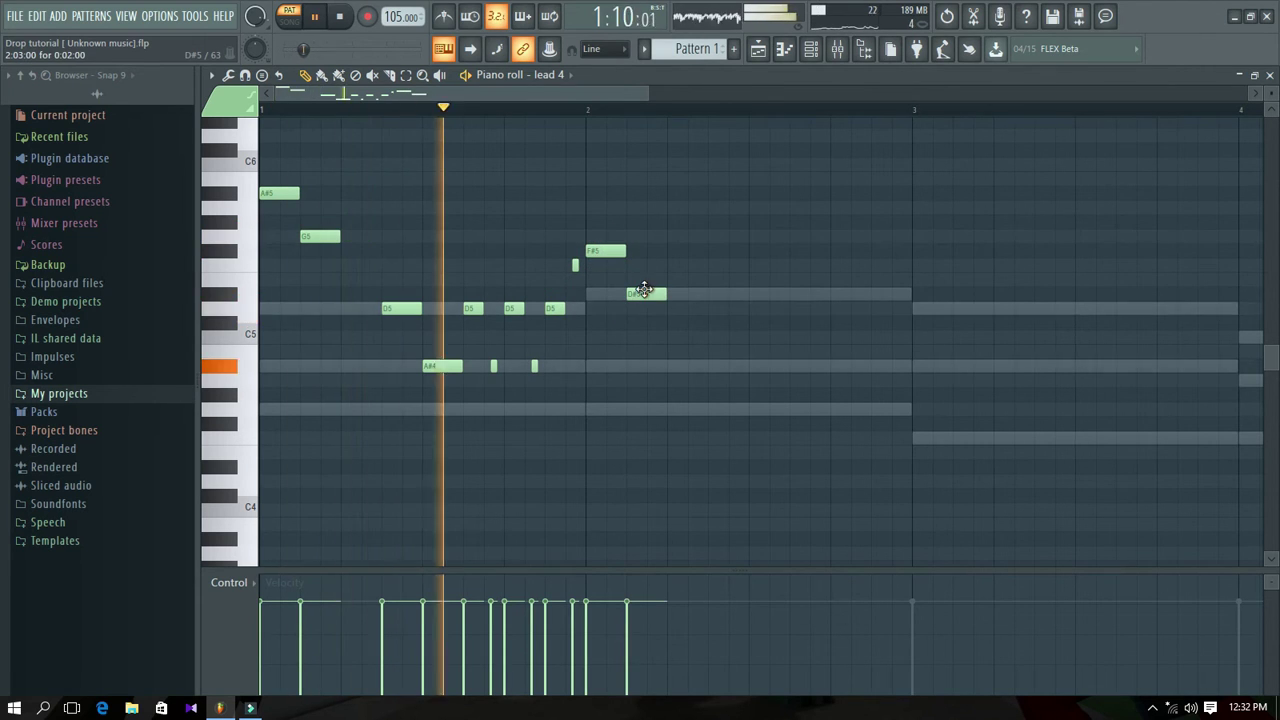
{"action": "right_click", "coordinate": [606, 251]}
{"action": "left_click", "coordinate": [591, 237]}
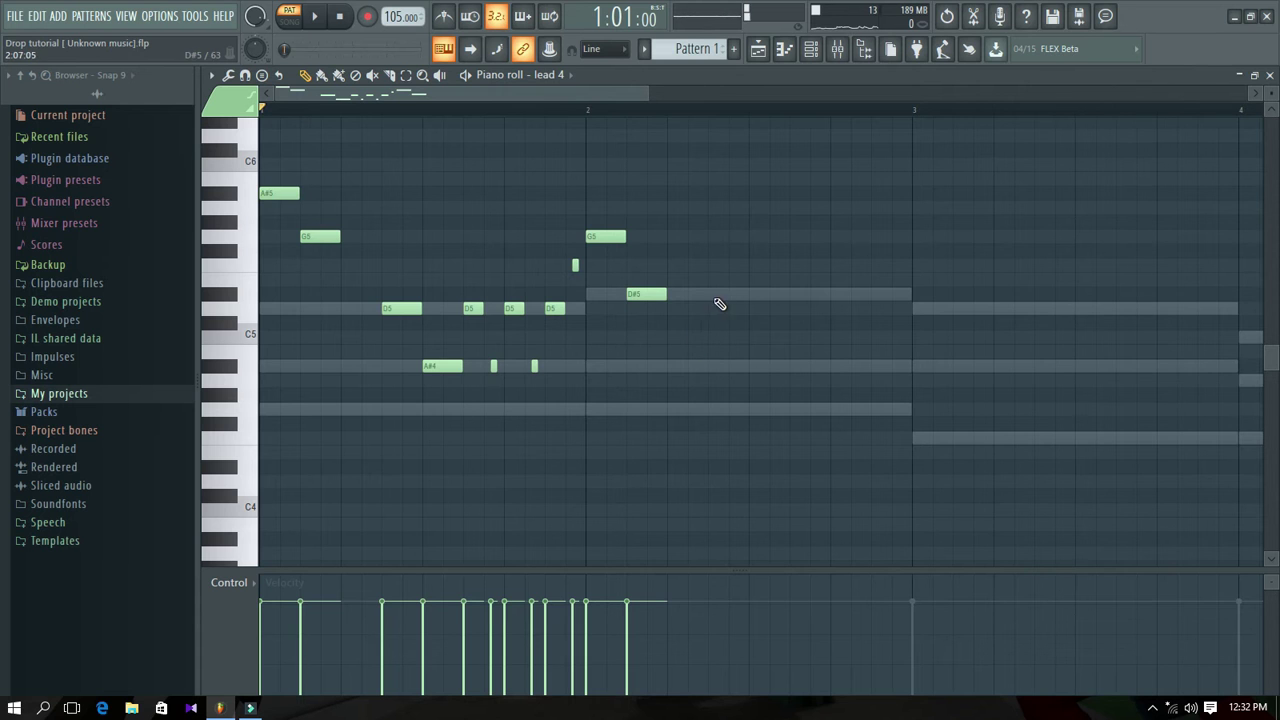
Add two adjacent D#5 notes around the middle of bar 2 and play the melody.
{"action": "left_click", "coordinate": [758, 295]}
{"action": "key", "text": "space"}
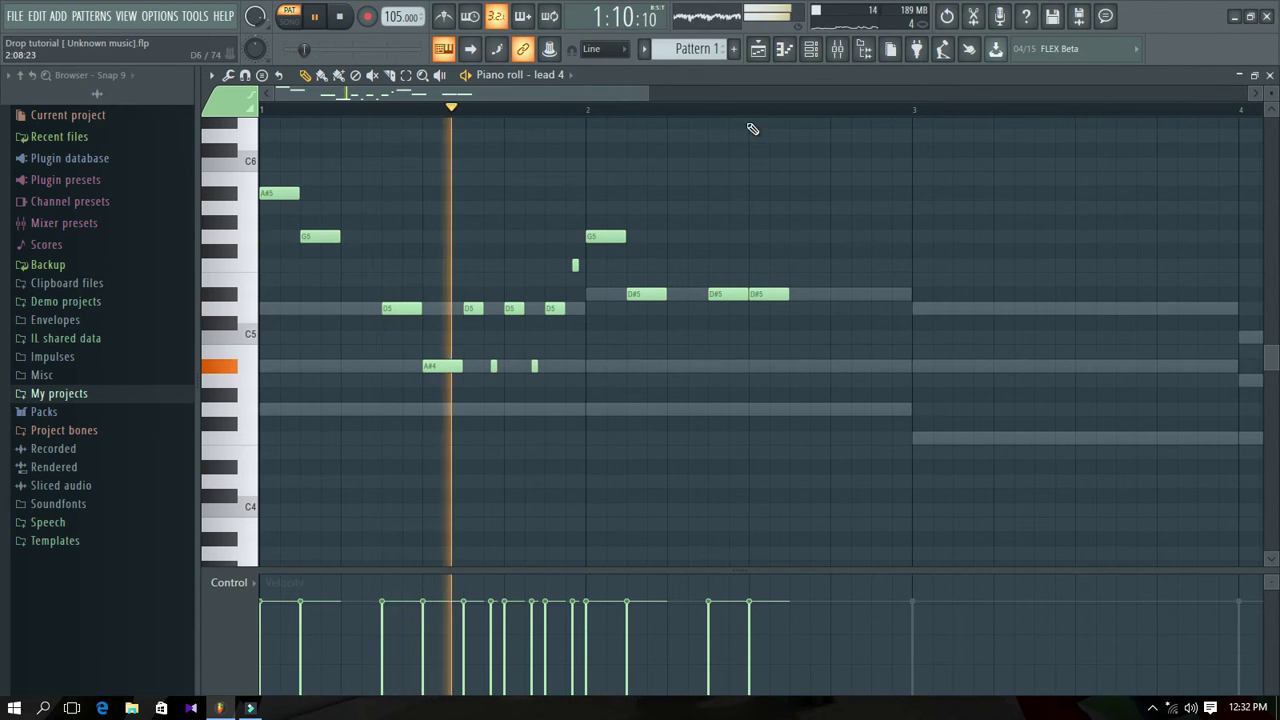
{"action": "left_click_drag", "start_coordinate": [647, 91], "coordinate": [697, 91]}
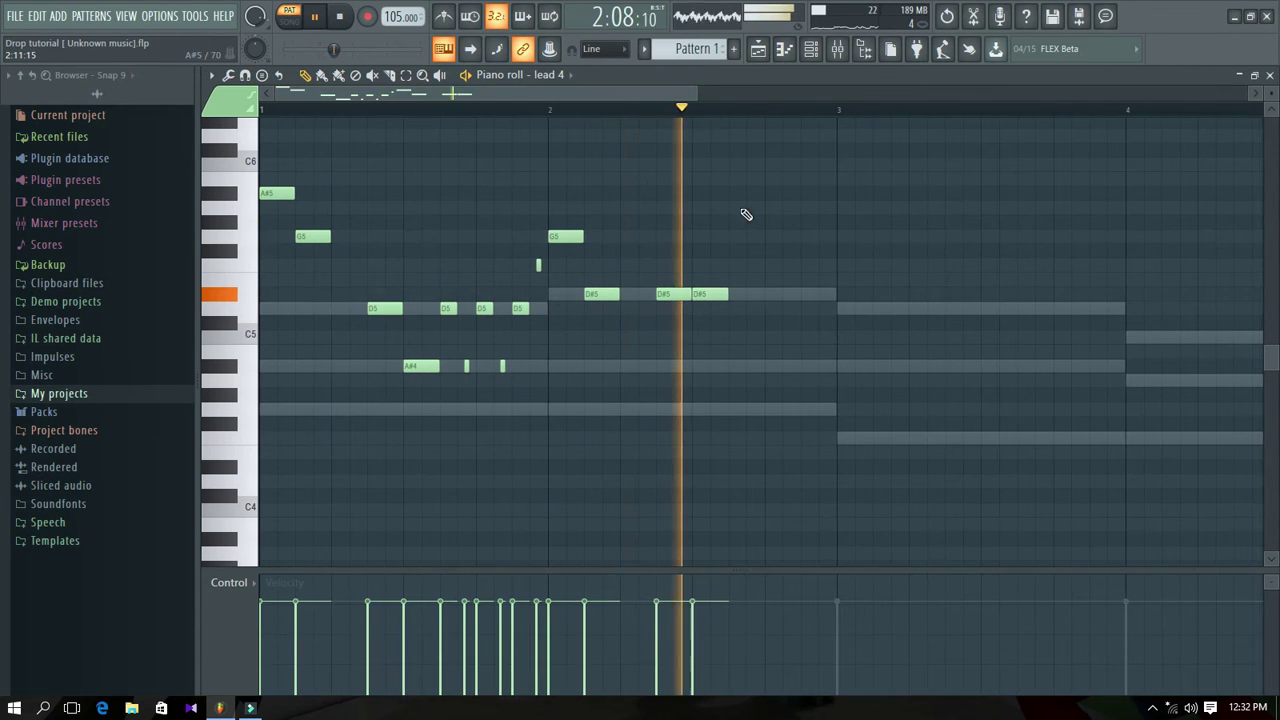
Place two short F5 notes and a short G5 note in the last part of bar 2, checking them with playback.
{"action": "key", "text": "space"}
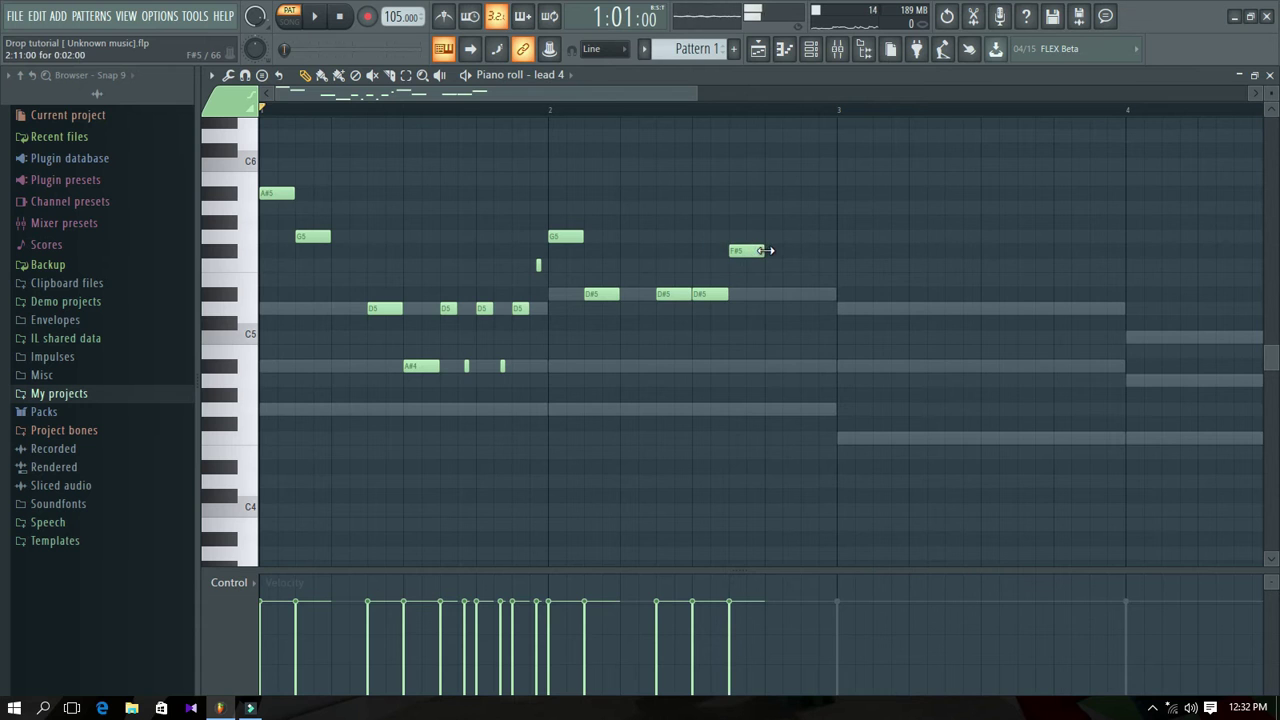
{"action": "key", "text": "space"}
{"action": "left_click", "coordinate": [770, 266]}
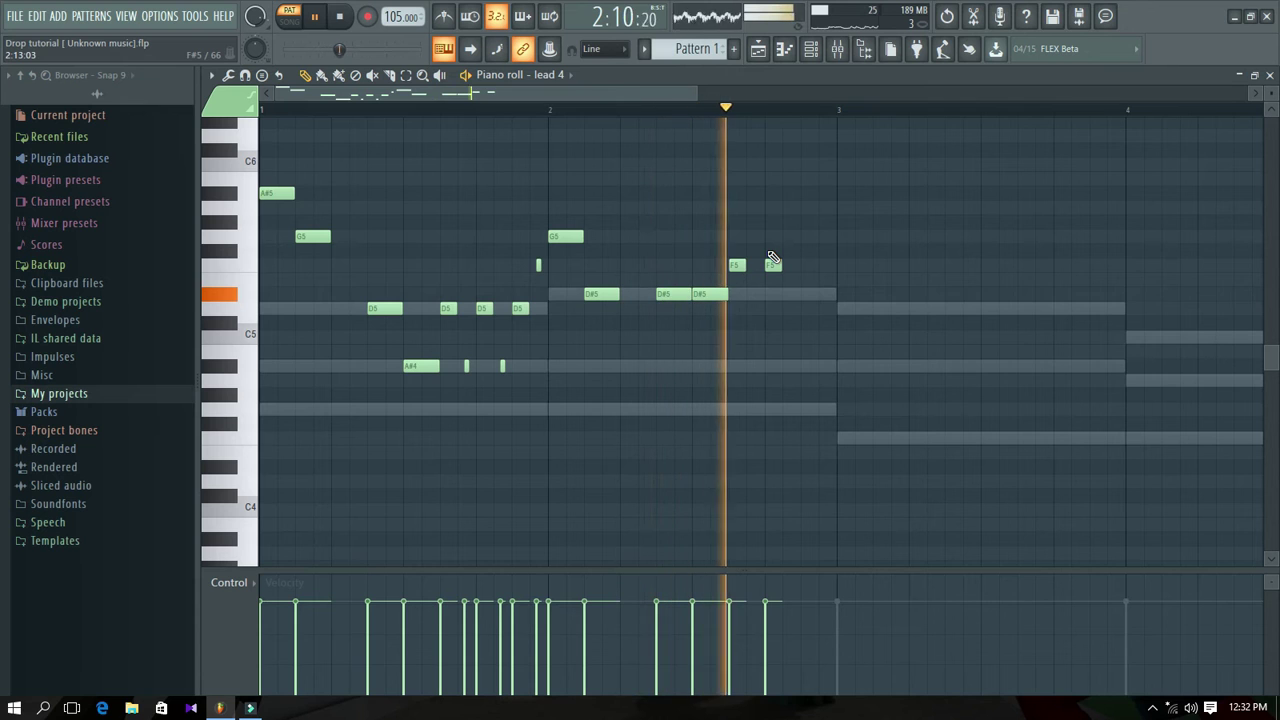
{"action": "key", "text": "space"}
{"action": "left_click", "coordinate": [808, 236]}
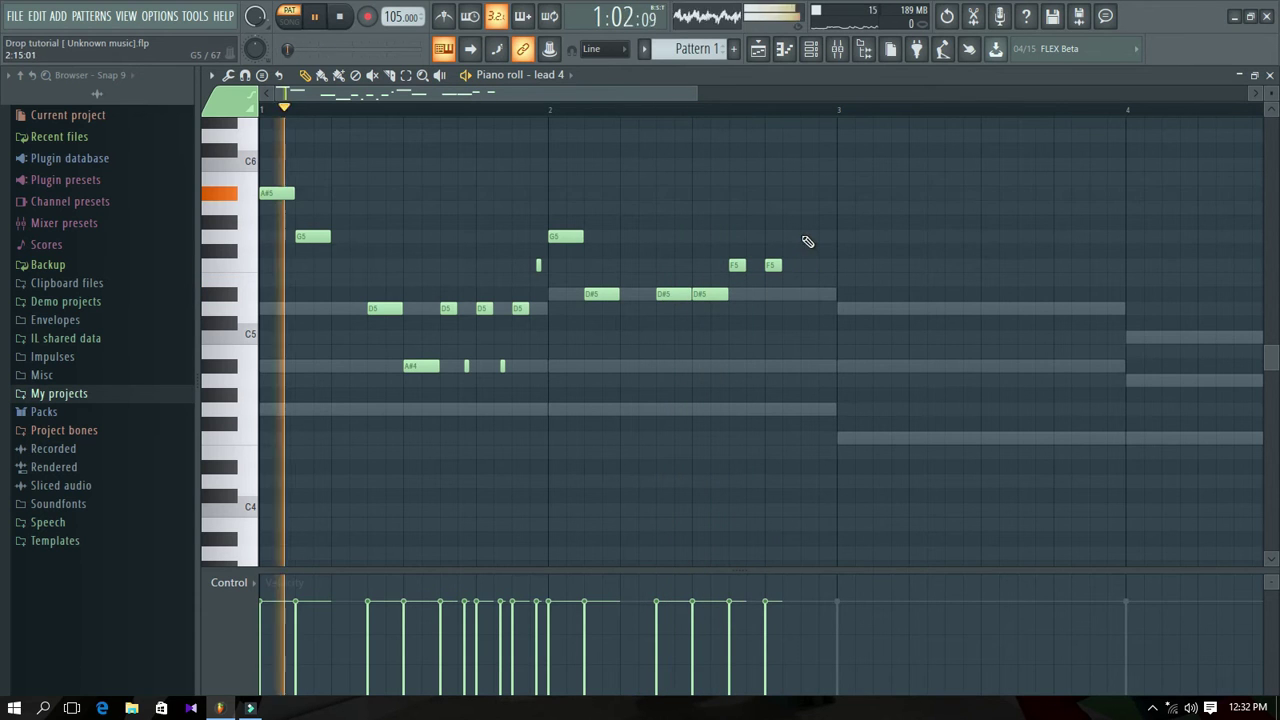
Copy the very short A#4 note from bar 1 after each of the last three short notes in bar 2.
{"action": "left_click", "coordinate": [505, 366]}
{"action": "left_click_drag", "start_coordinate": [502, 366], "coordinate": [827, 368], "text": "shift"}
{"action": "left_click", "coordinate": [873, 414]}
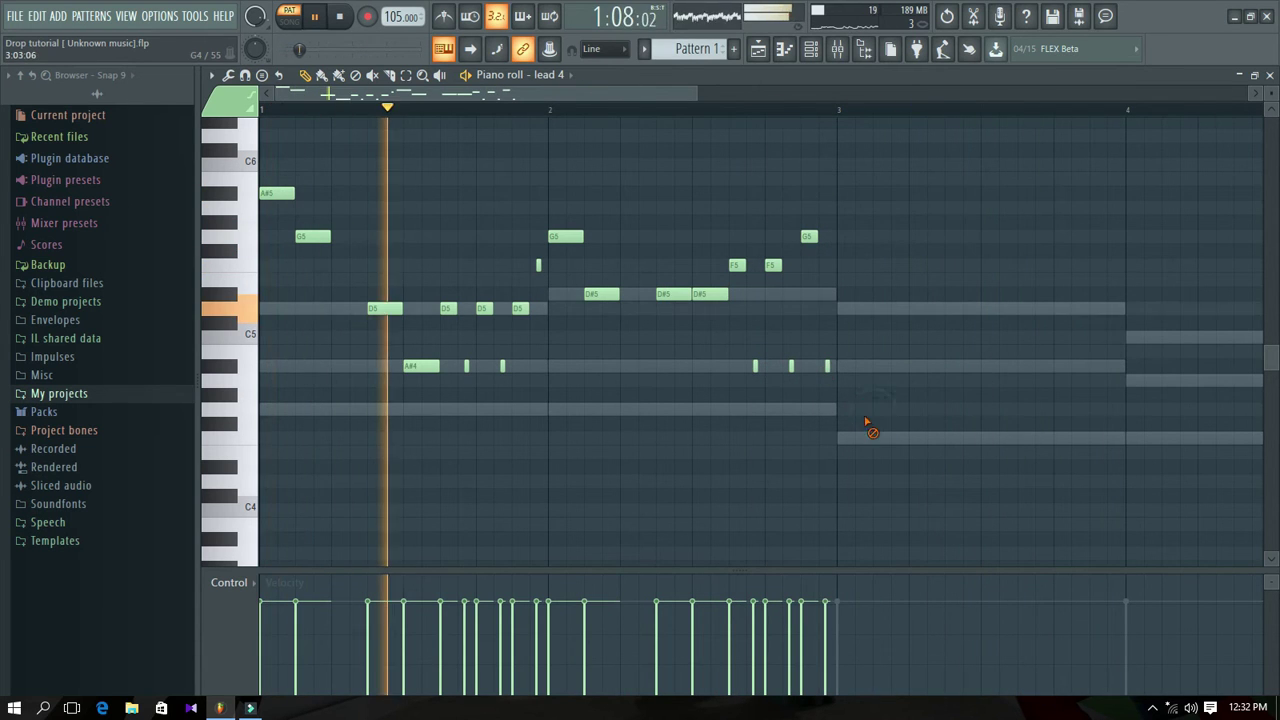
{"action": "left_click", "coordinate": [697, 88]}
{"action": "left_click_drag", "start_coordinate": [697, 88], "coordinate": [757, 90]}
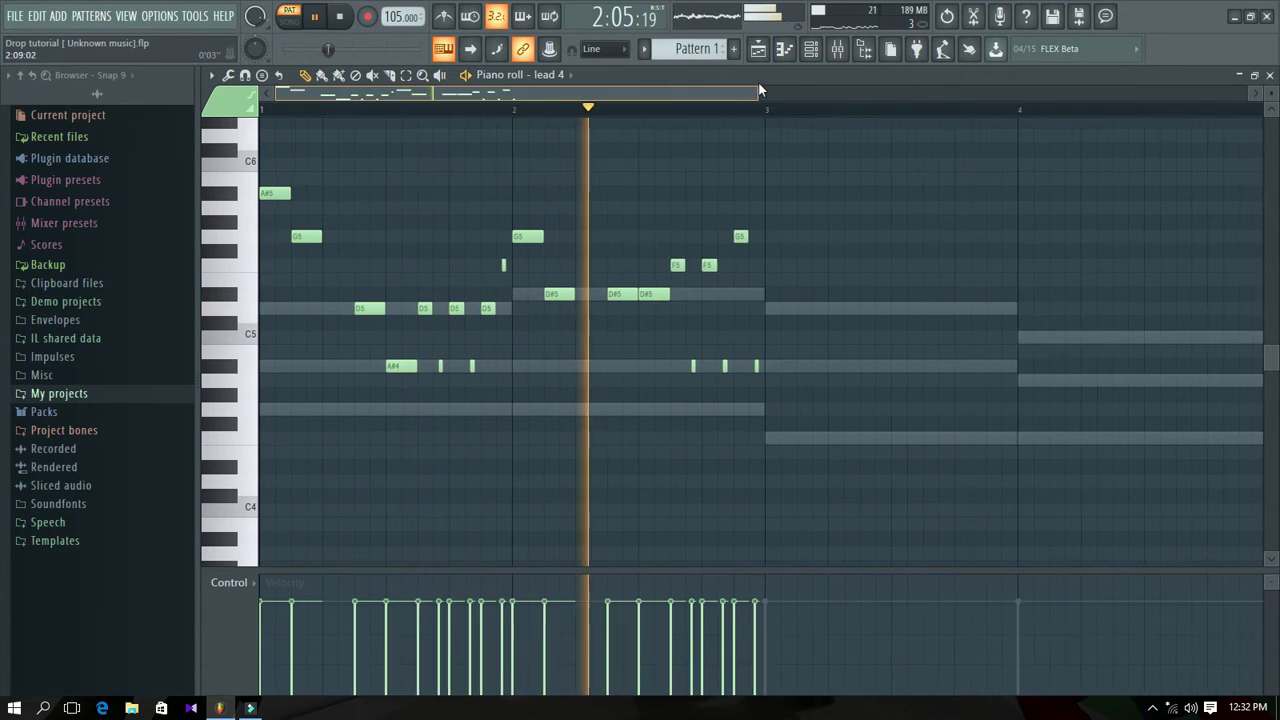
Place two adjacent D5 notes at the start of bar 3 and two adjacent F5 notes around its middle.
{"action": "key", "text": "space"}
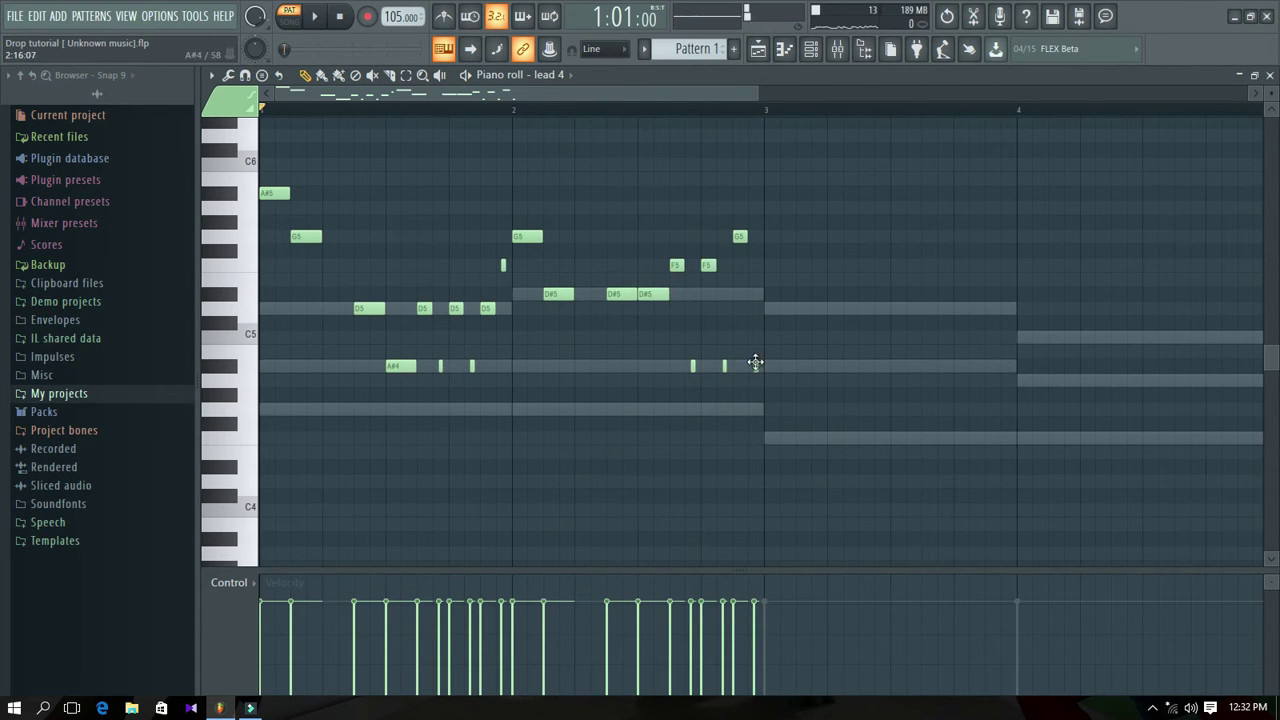
{"action": "key", "text": "space"}
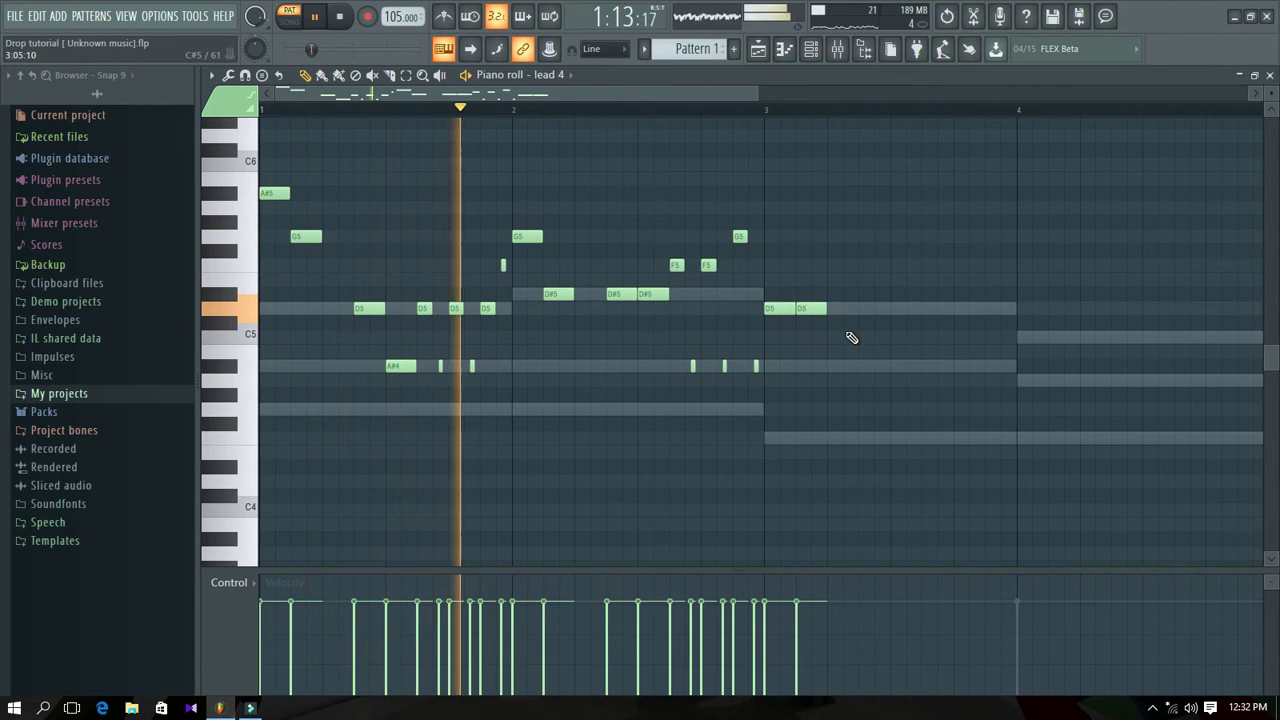
{"action": "left_click", "coordinate": [862, 265]}
{"action": "left_click", "coordinate": [895, 265]}
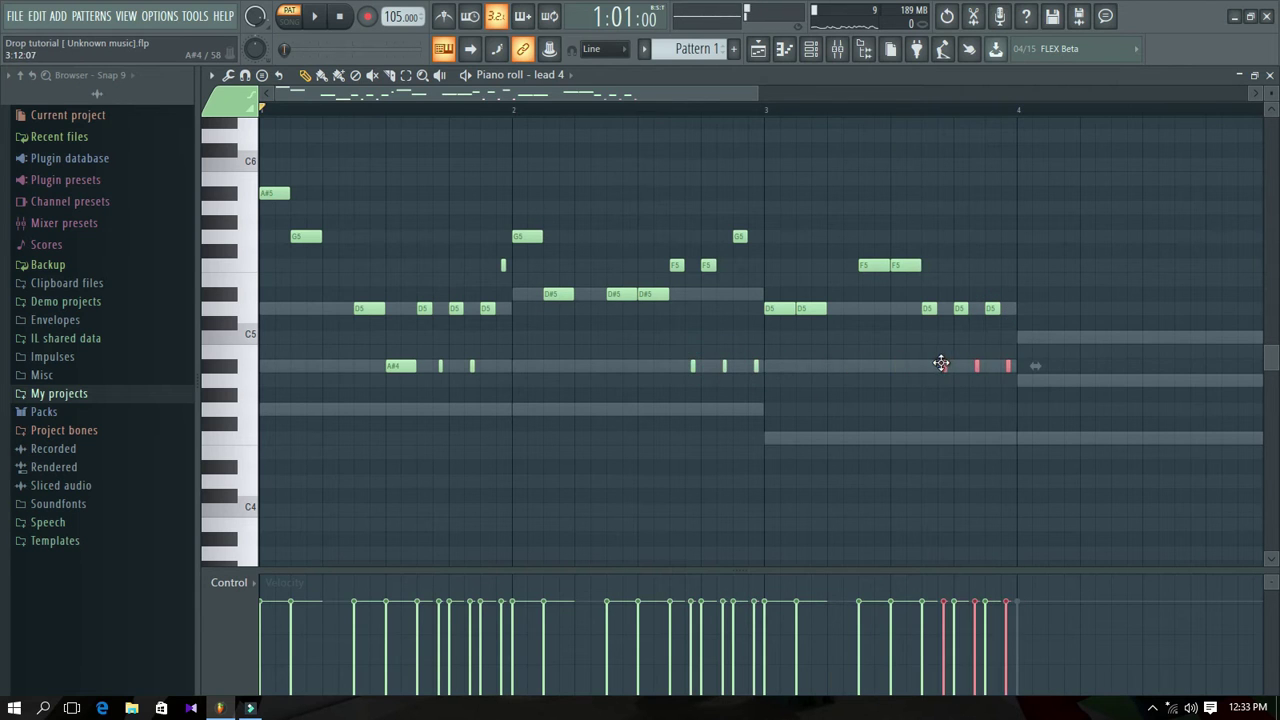
Raise the last very short A#4 note at the end of bar 3 to F5 and check it with playback.
{"action": "key", "text": "space"}
{"action": "left_click", "coordinate": [1009, 366]}
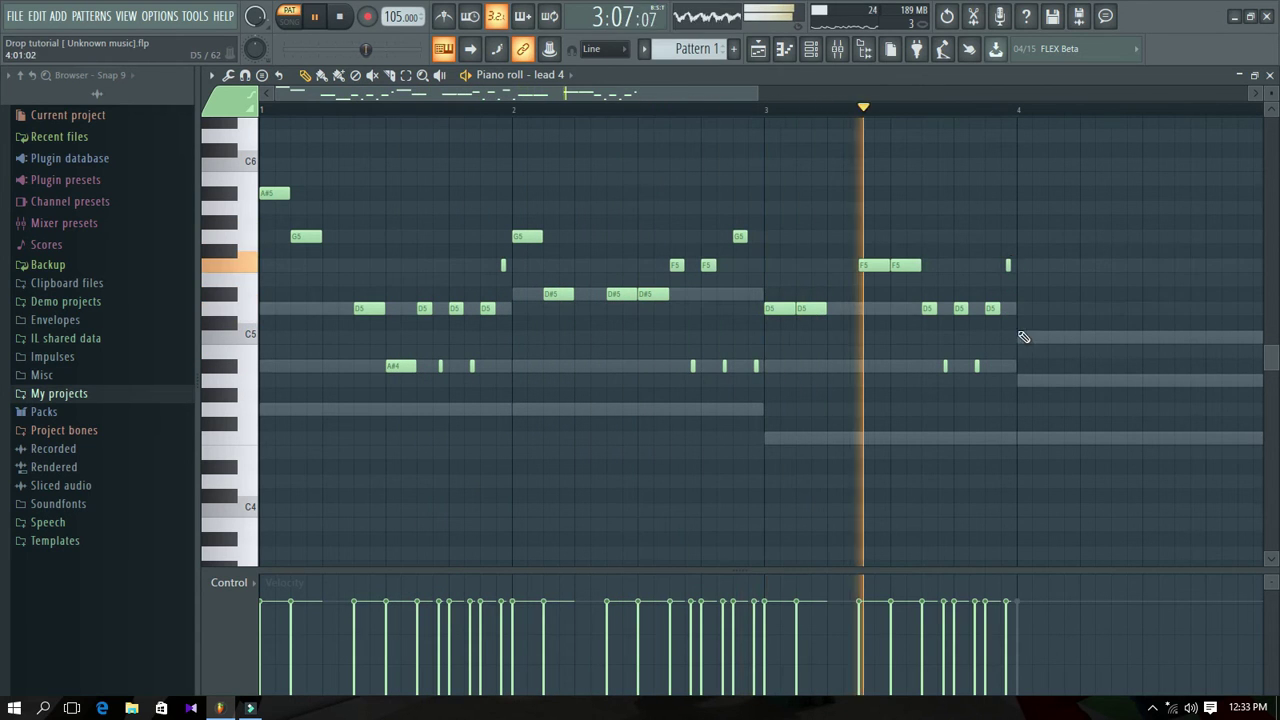
{"action": "key", "text": "space"}
Place an A5 and an F5 note at the start of bar 4, followed by two adjacent G5 notes around its middle.
{"action": "left_click_drag", "start_coordinate": [758, 93], "coordinate": [849, 97]}
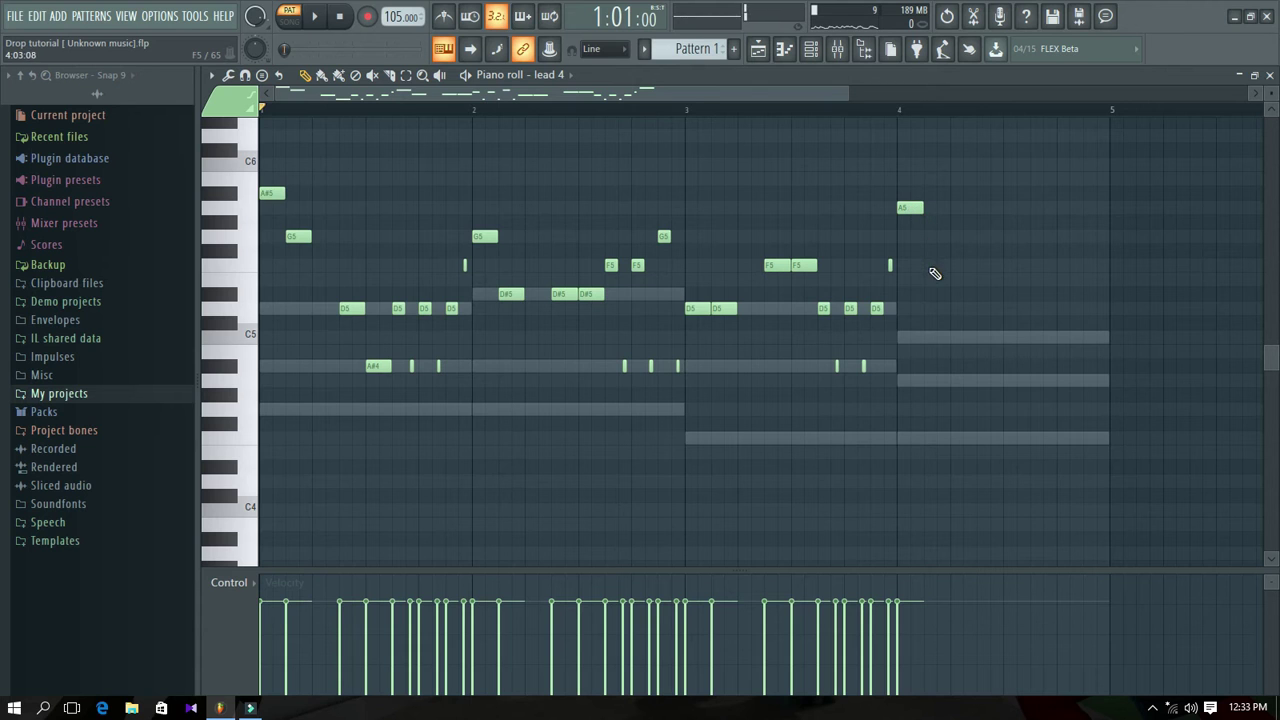
{"action": "key", "text": "space"}
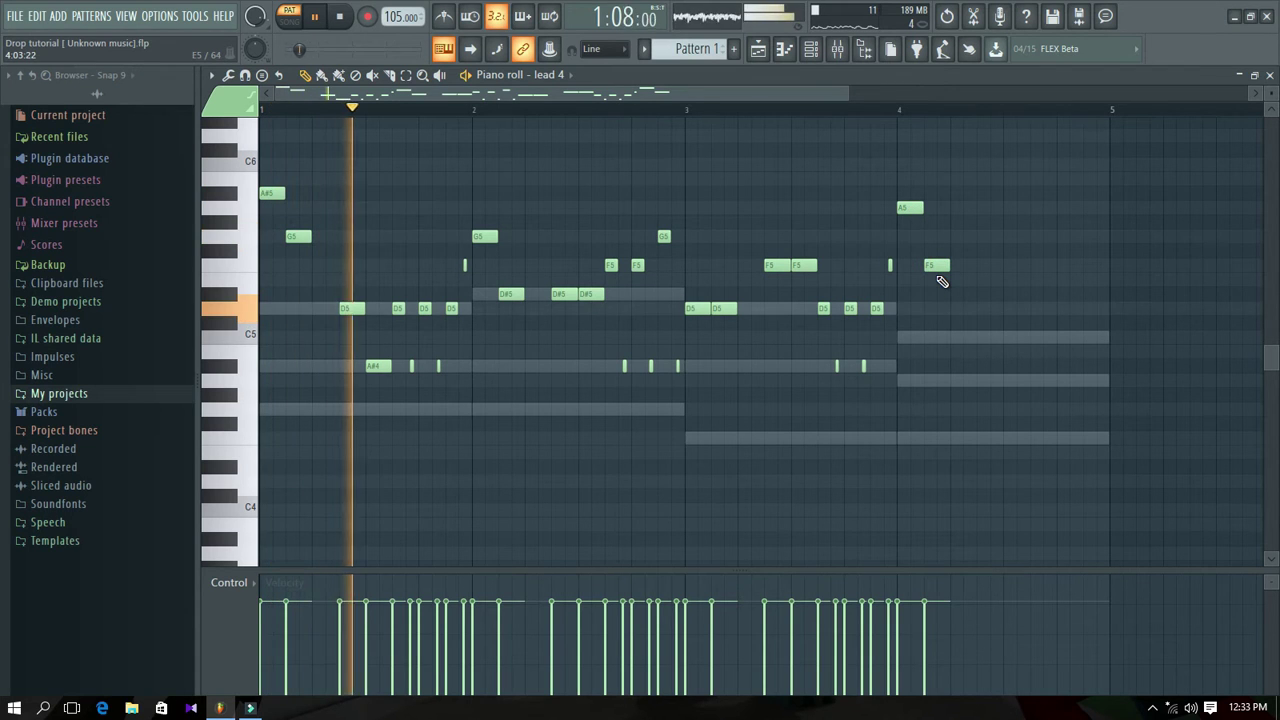
{"action": "left_click", "coordinate": [984, 237]}
{"action": "left_click", "coordinate": [1014, 237]}
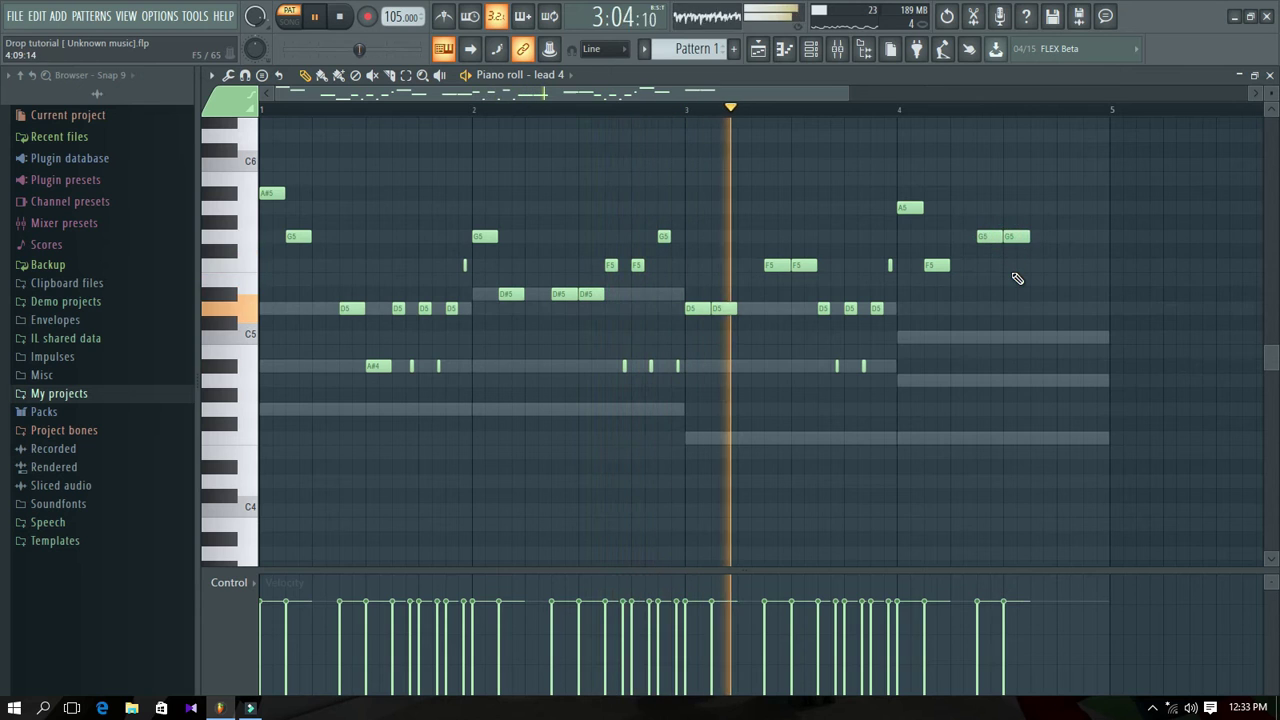
Place short F5, A5 and F5 notes in the last part of bar 4 during playback.
{"action": "left_click", "coordinate": [1036, 265]}
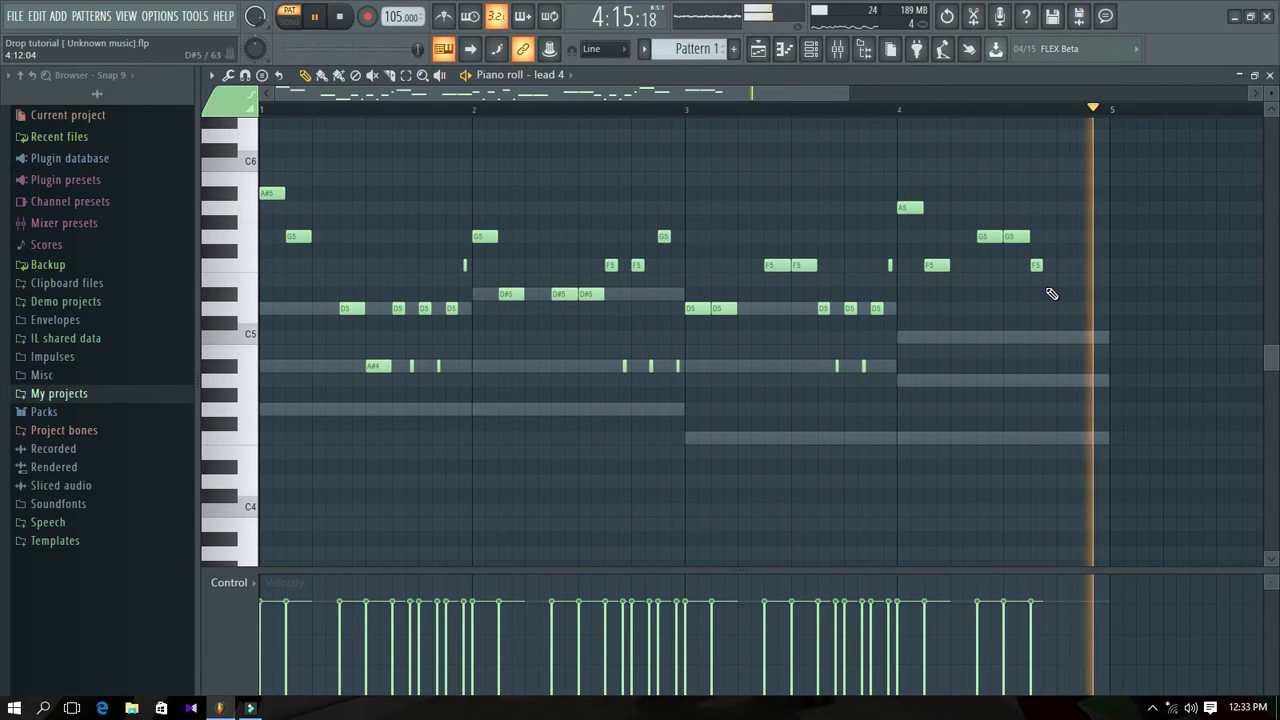
{"action": "left_click", "coordinate": [1062, 207]}
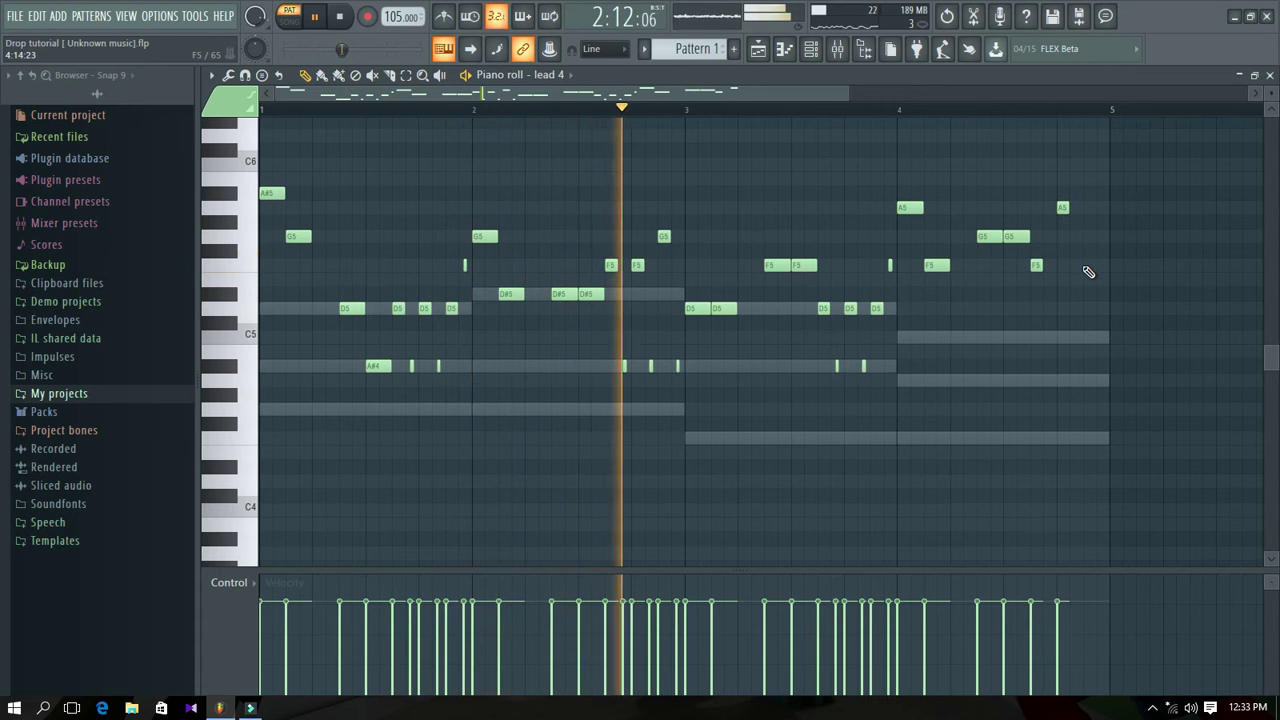
{"action": "left_click", "coordinate": [1085, 265]}
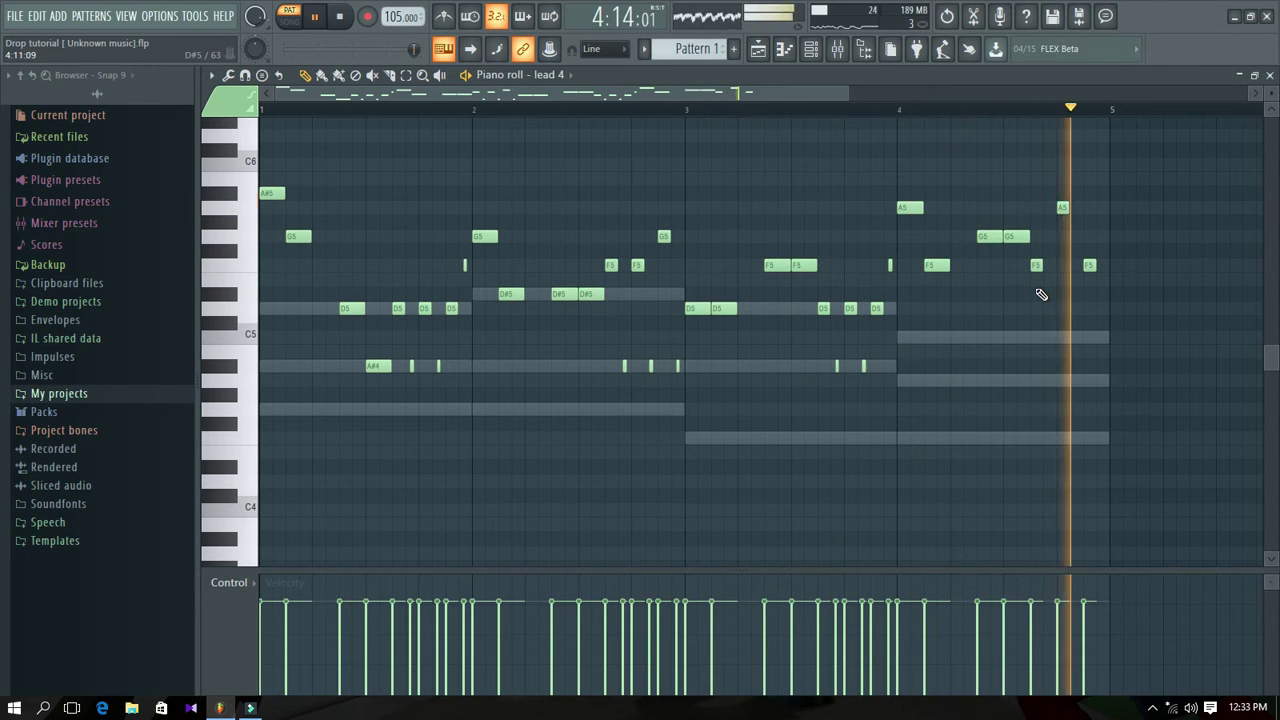
Copy the three very short A#4 notes from bar 2 to C5 after the last three short notes of bar 4.
{"action": "left_click_drag", "start_coordinate": [894, 366], "coordinate": [836, 372]}
{"action": "left_click", "coordinate": [700, 364]}
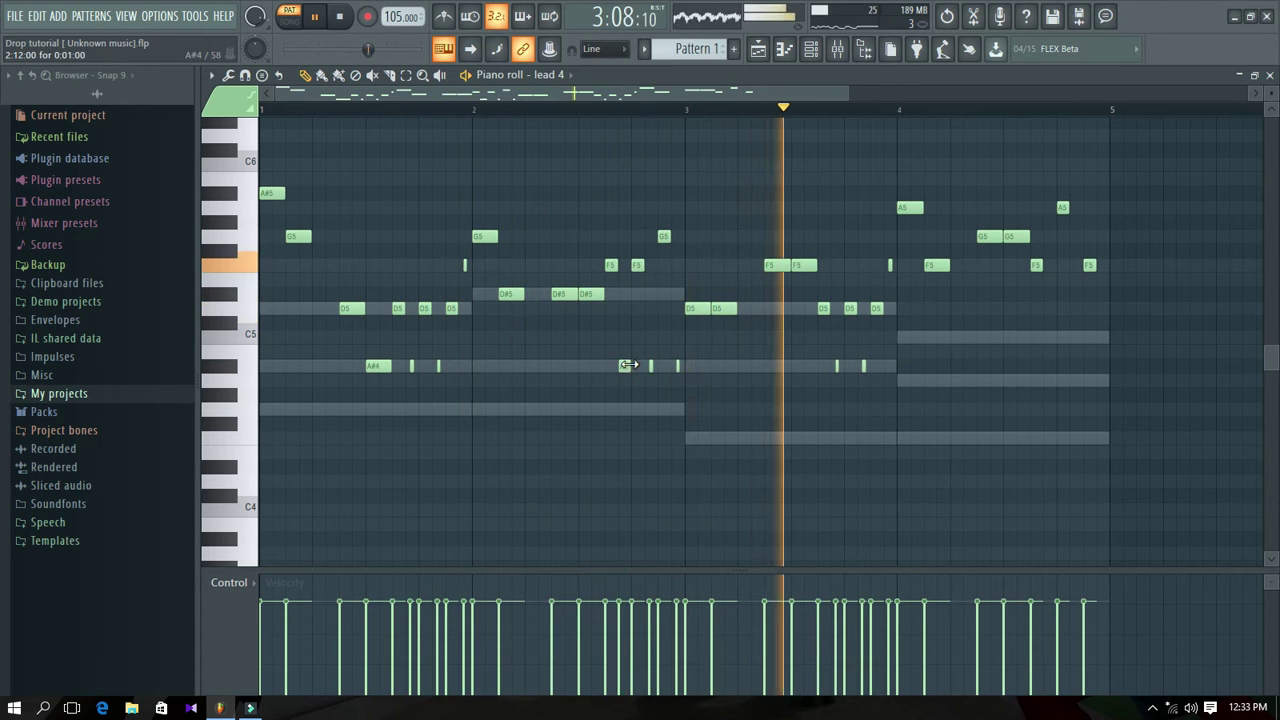
{"action": "left_click", "coordinate": [650, 366]}
{"action": "left_click", "coordinate": [651, 366]}
{"action": "left_click_drag", "start_coordinate": [700, 366], "coordinate": [1054, 342]}
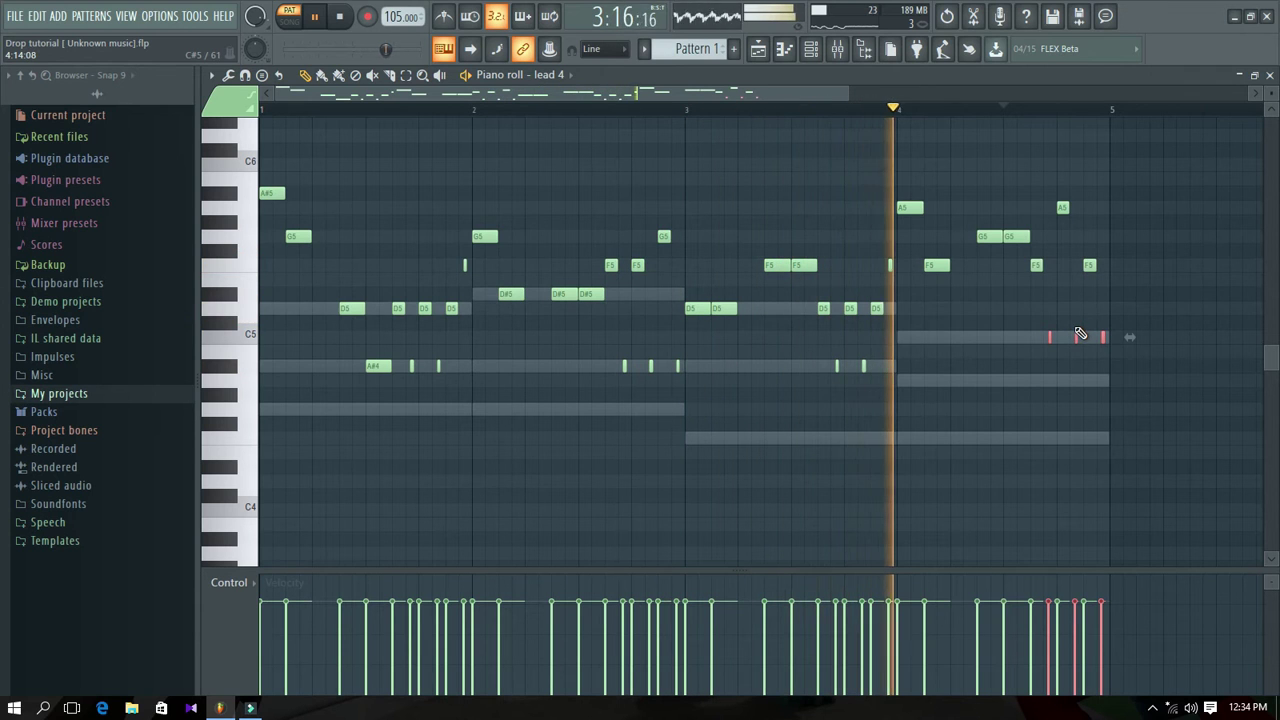
Raise the last short F5 note of bar 4 to G5, stop playback and close the lead 4 piano roll.
{"action": "left_click_drag", "start_coordinate": [1086, 268], "coordinate": [1089, 238]}
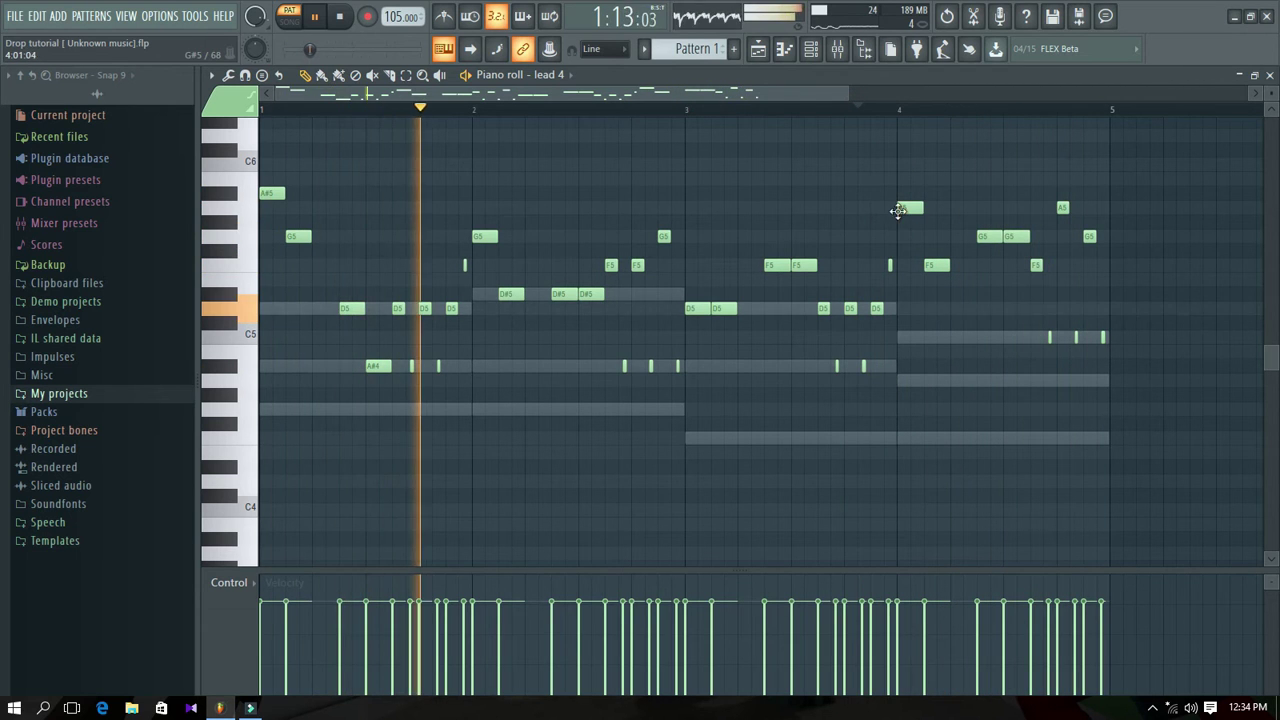
{"action": "key", "text": "space"}
{"action": "left_click", "coordinate": [1271, 75]}
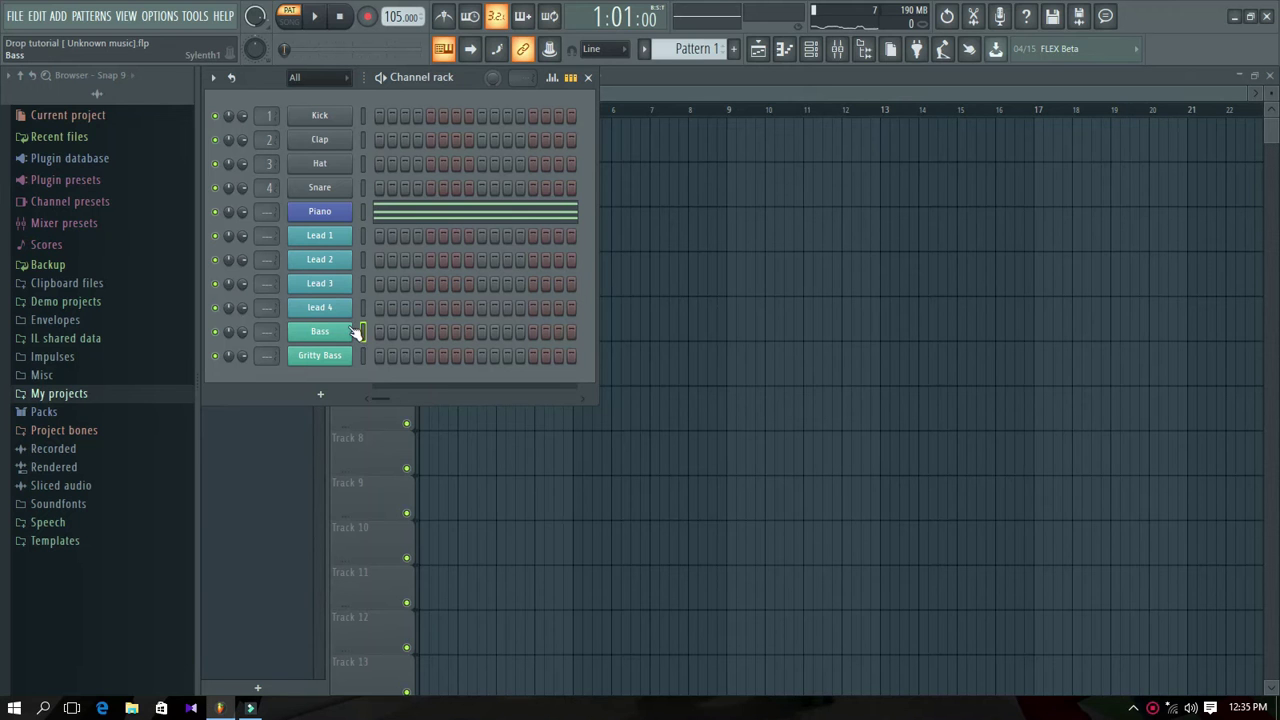
In the Bass channel's piano roll, fill bars 1 to 4 with eight consecutive notes each on G4, D#5, A#4 and F4.
{"action": "right_click", "coordinate": [355, 333]}
{"action": "left_click", "coordinate": [413, 327]}
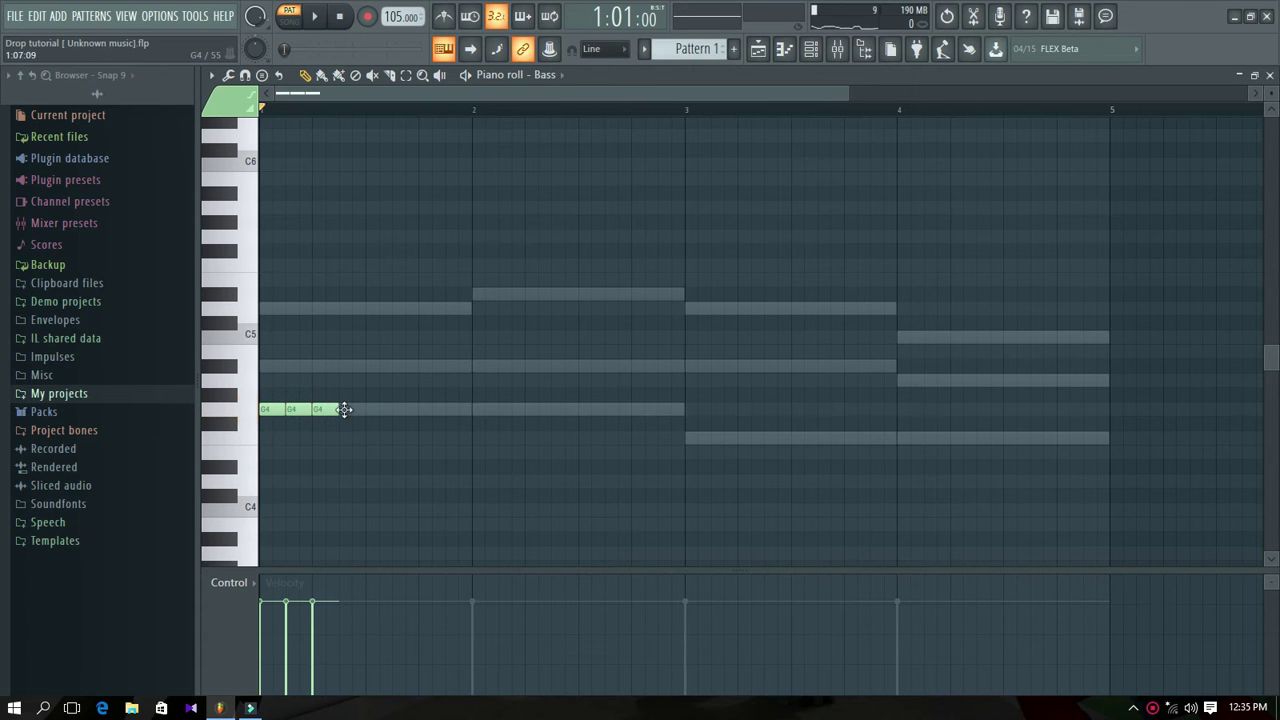
{"action": "left_click_drag", "start_coordinate": [265, 412], "coordinate": [374, 412]}
{"action": "mouse_move", "coordinate": [505, 424]}
{"action": "left_mouse_down"}
{"action": "mouse_move", "coordinate": [288, 412]}
{"action": "mouse_move", "coordinate": [440, 283]}
{"action": "mouse_move", "coordinate": [910, 444]}
{"action": "left_mouse_up"}
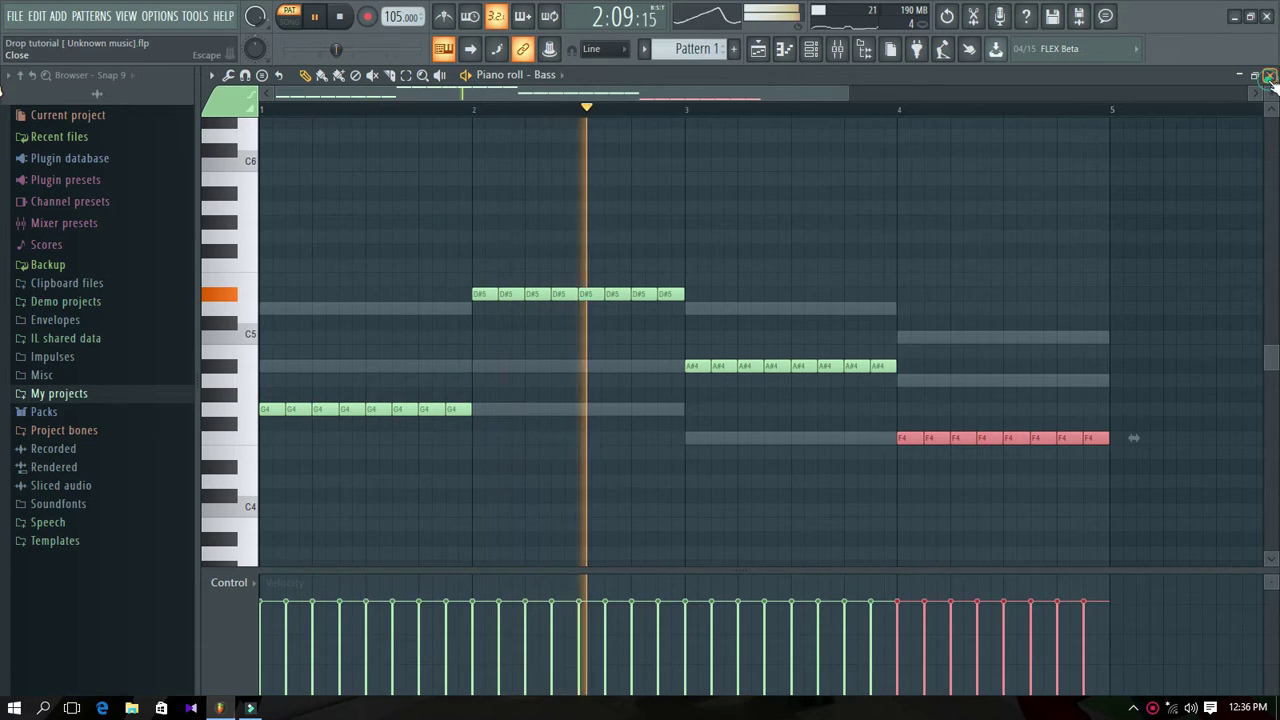
Close the piano roll, select the Bass channel and route it to mixer track 20.
{"action": "key", "text": "F7"}
{"action": "left_click", "coordinate": [335, 336]}
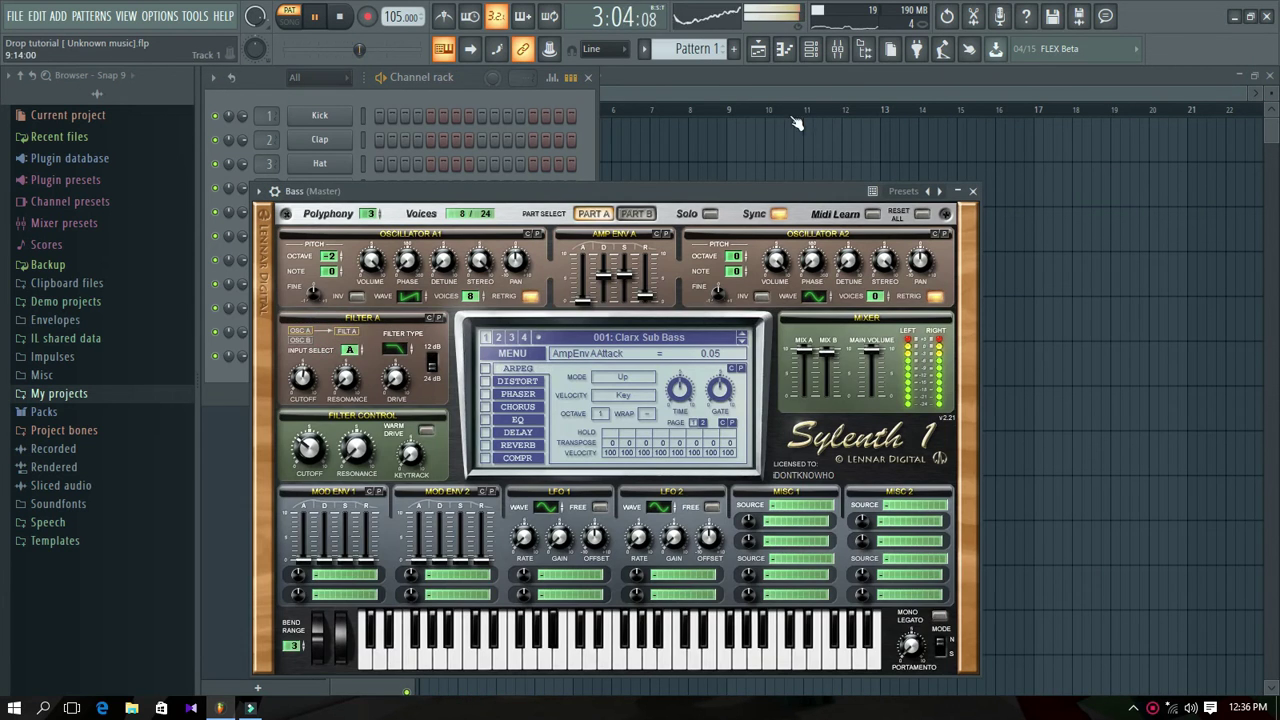
{"action": "left_click", "coordinate": [838, 50]}
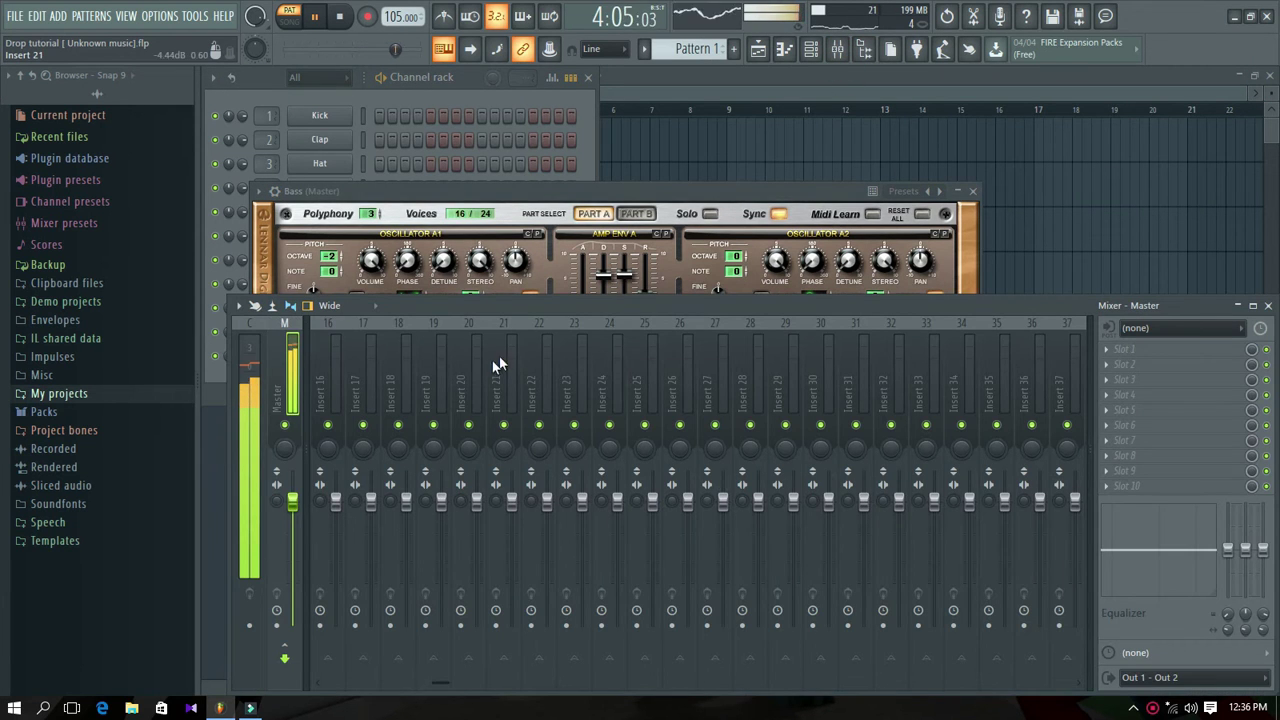
{"action": "left_click", "coordinate": [470, 365]}
{"action": "right_click", "coordinate": [485, 320]}
{"action": "mouse_move", "coordinate": [566, 447]}
{"action": "left_click", "coordinate": [720, 445]}
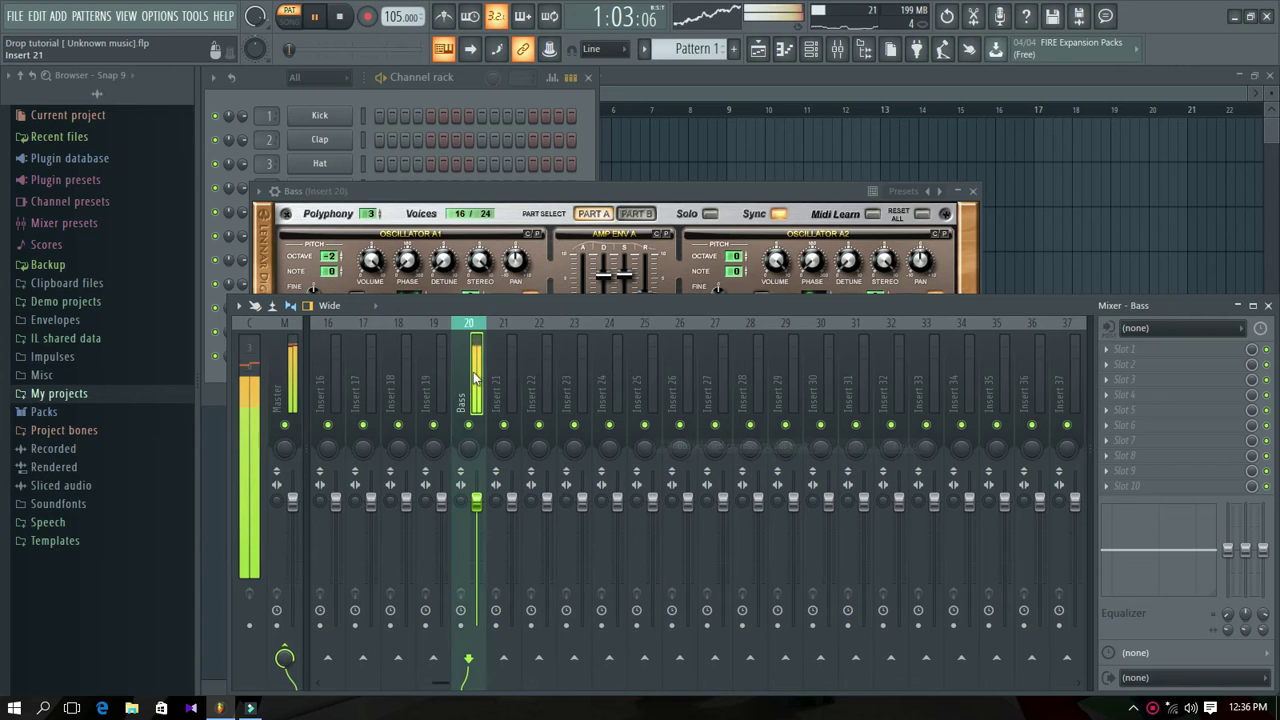
Load Gross Beat into the first effect slot of the Bass mixer track and apply its Sidechain volume preset.
{"action": "left_click", "coordinate": [1112, 355]}
{"action": "mouse_move", "coordinate": [1117, 336]}
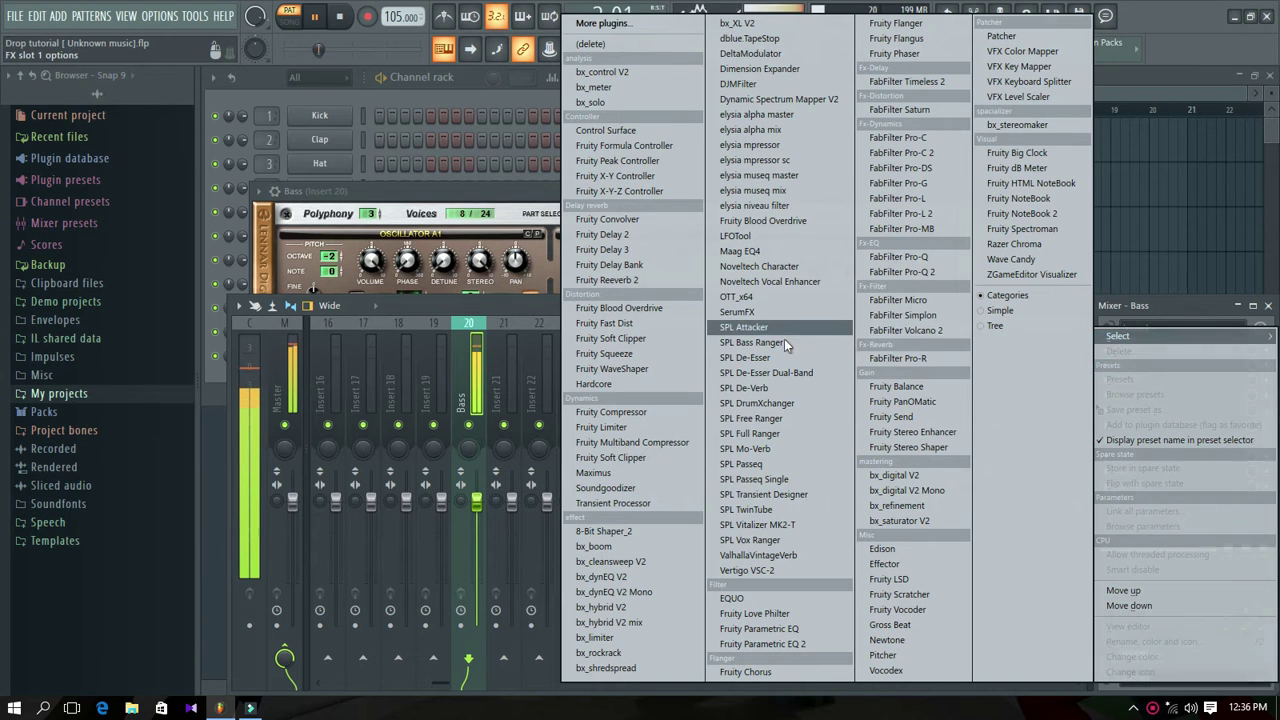
{"action": "left_click", "coordinate": [885, 626]}
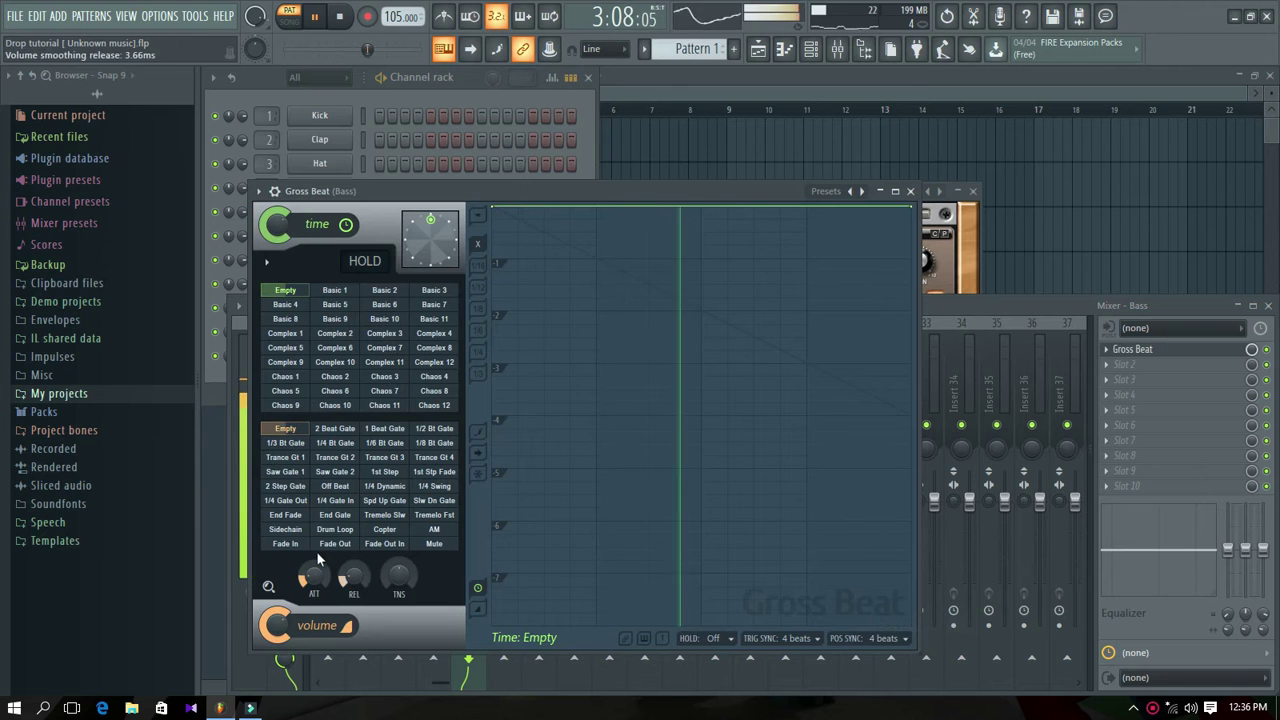
{"action": "left_click", "coordinate": [285, 529]}
Raise the tension points of all four Sidechain volume curves so the volume recovers faster, then close both plugin windows.
{"action": "left_click_drag", "start_coordinate": [543, 600], "coordinate": [546, 369]}
{"action": "left_click_drag", "start_coordinate": [648, 598], "coordinate": [648, 370]}
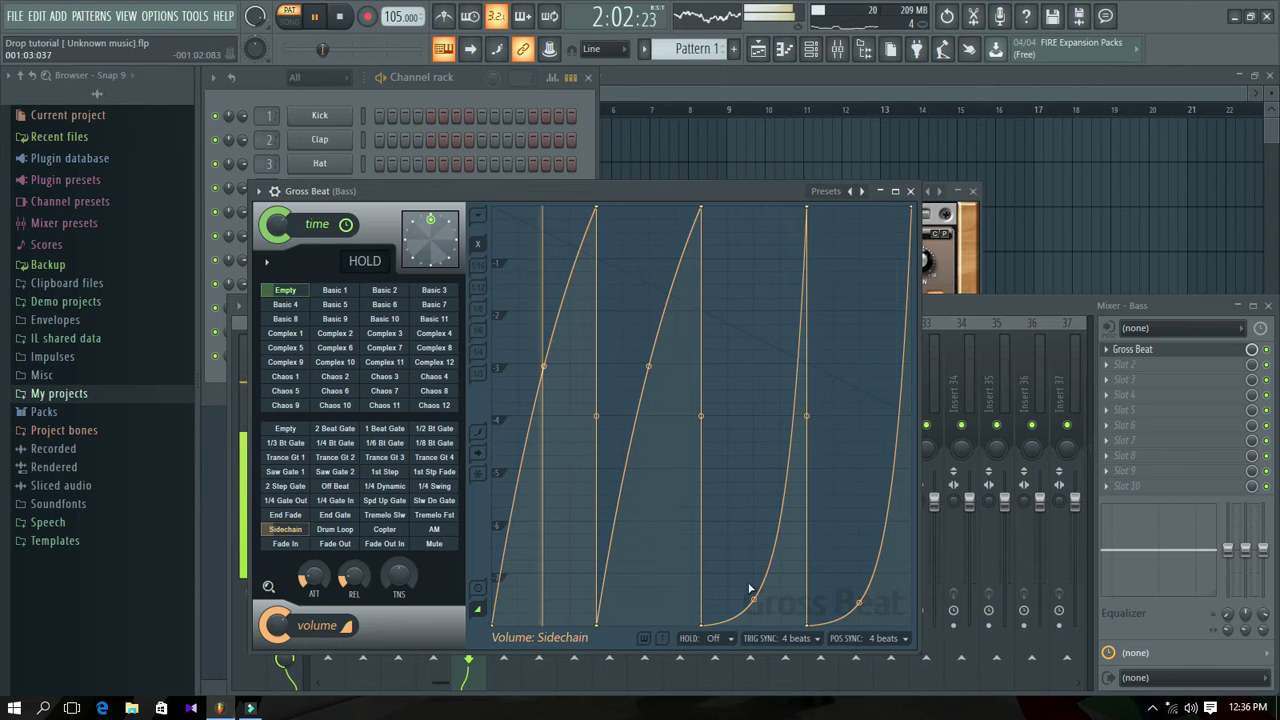
{"action": "left_click_drag", "start_coordinate": [754, 600], "coordinate": [754, 360]}
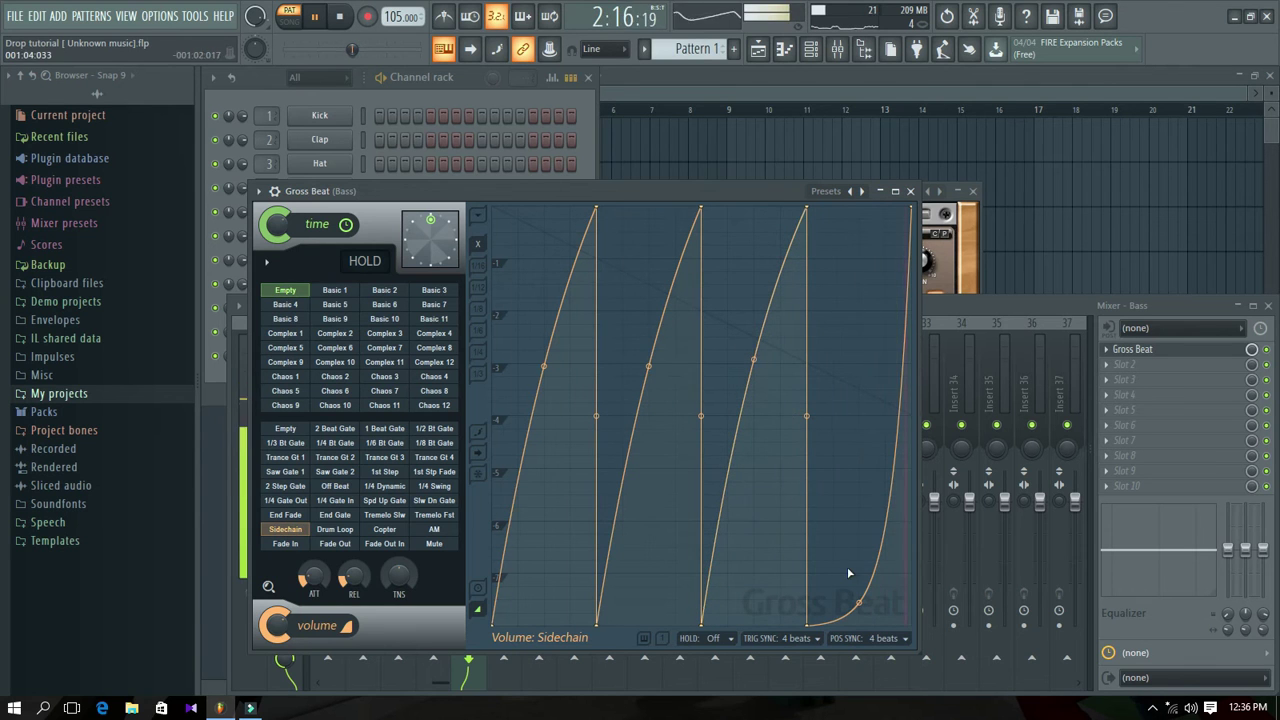
{"action": "left_click_drag", "start_coordinate": [858, 604], "coordinate": [858, 360]}
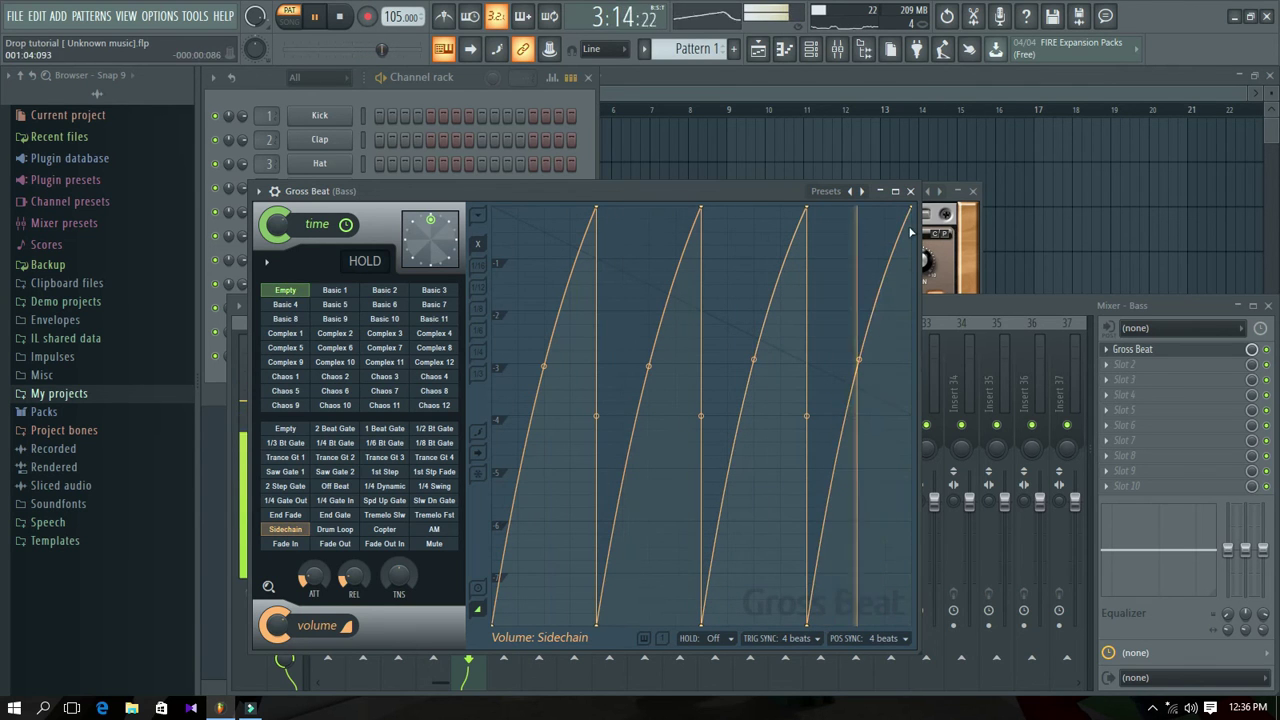
{"action": "left_click", "coordinate": [910, 193]}
{"action": "left_click", "coordinate": [970, 192]}
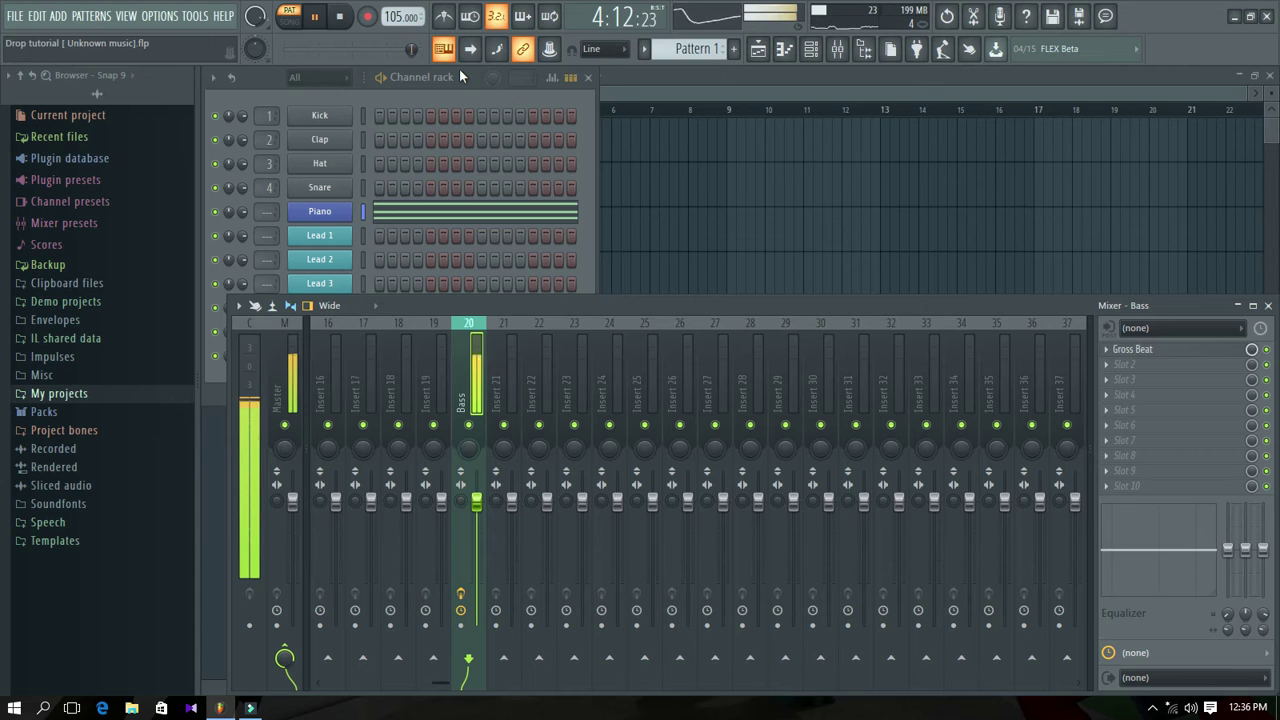
Preview the Gritty Bass channel's synth and open that channel's piano roll.
{"action": "left_click", "coordinate": [482, 95]}
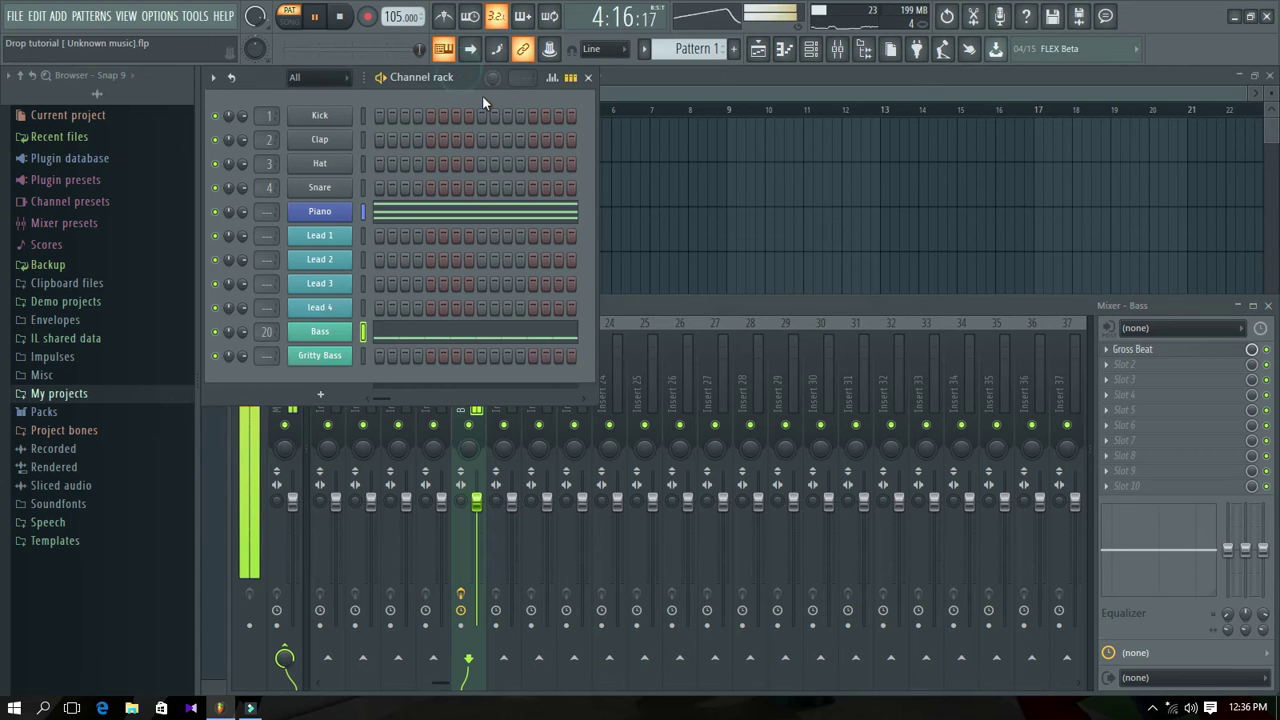
{"action": "left_click", "coordinate": [330, 358]}
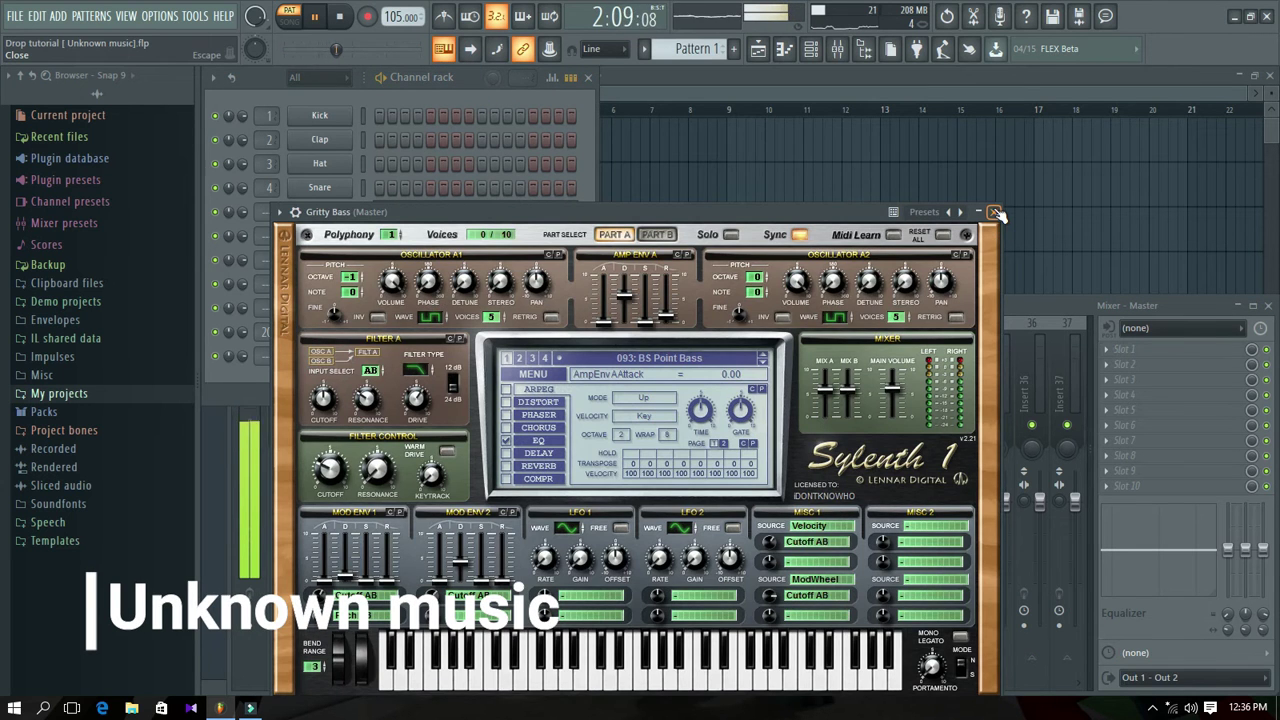
{"action": "left_click", "coordinate": [996, 213]}
{"action": "right_click", "coordinate": [345, 355]}
{"action": "left_click", "coordinate": [372, 357]}
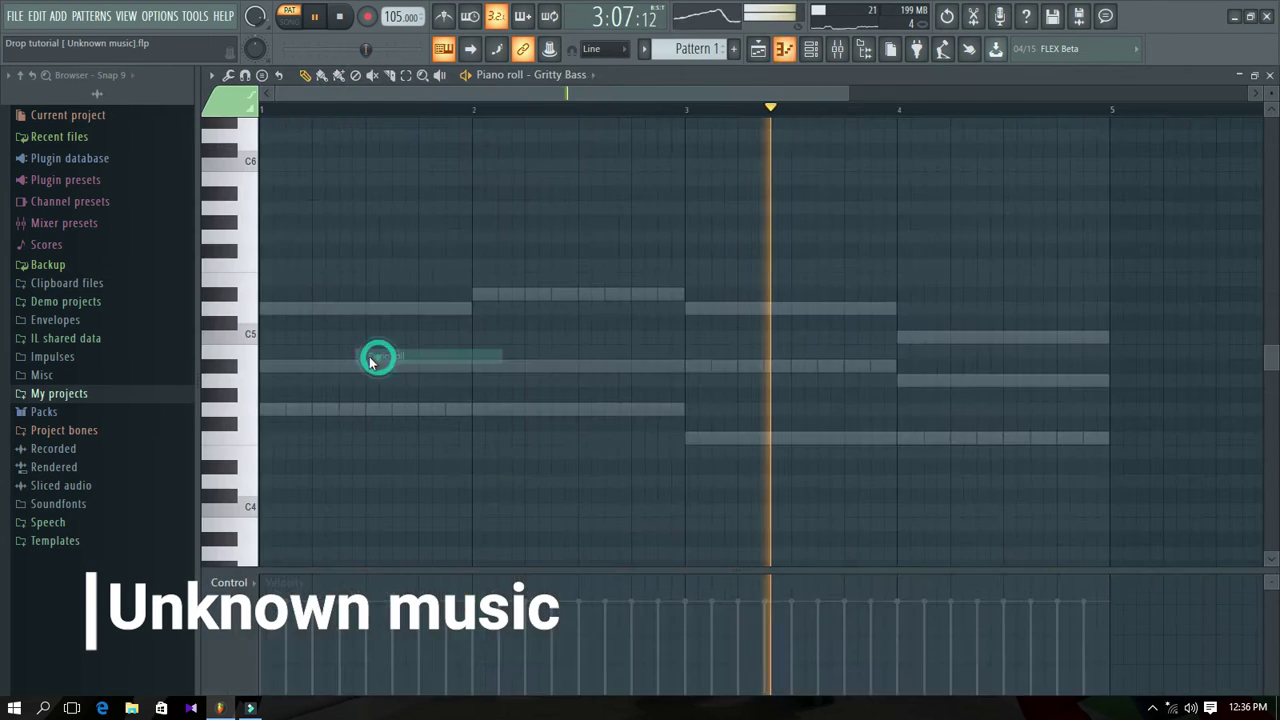
Place four evenly spaced off-beat G4 notes in bar 1 and four off-beat D#5 notes in bar 2.
{"action": "left_click", "coordinate": [297, 410]}
{"action": "left_click", "coordinate": [350, 410]}
{"action": "left_click", "coordinate": [400, 410]}
{"action": "left_click", "coordinate": [452, 410]}
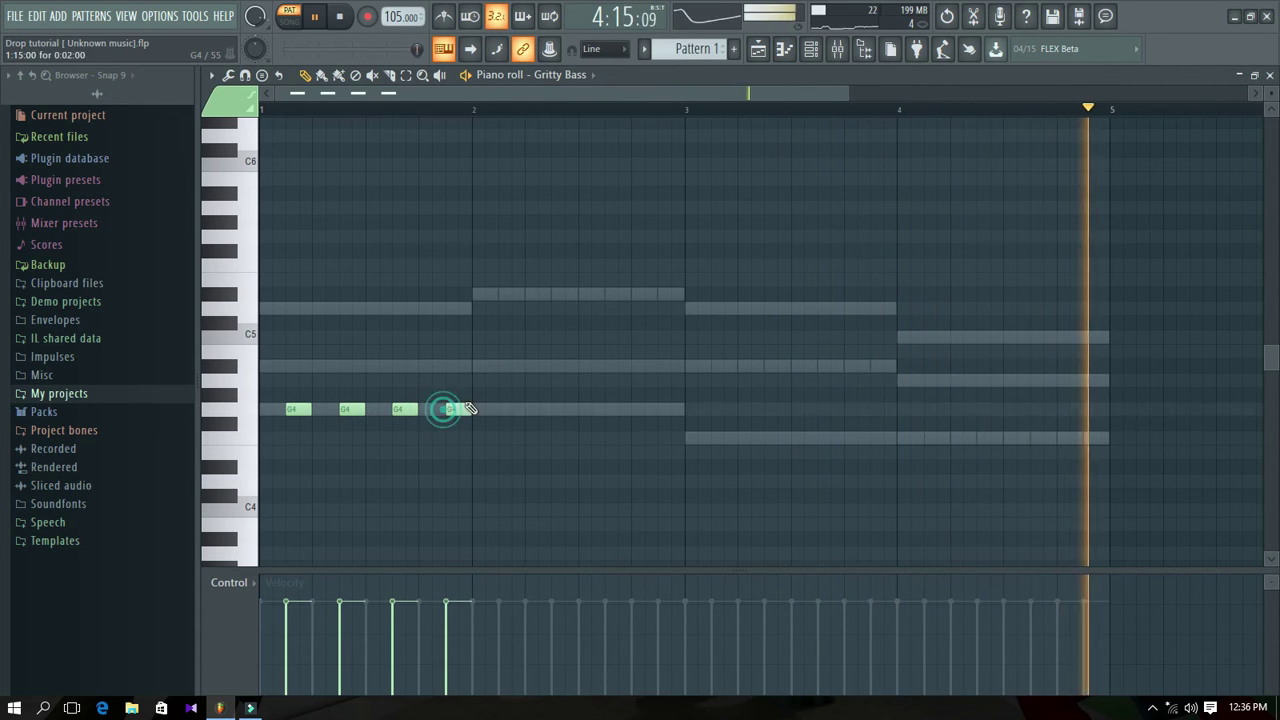
{"action": "left_click", "coordinate": [509, 294]}
{"action": "left_click", "coordinate": [558, 296]}
{"action": "left_click", "coordinate": [609, 295]}
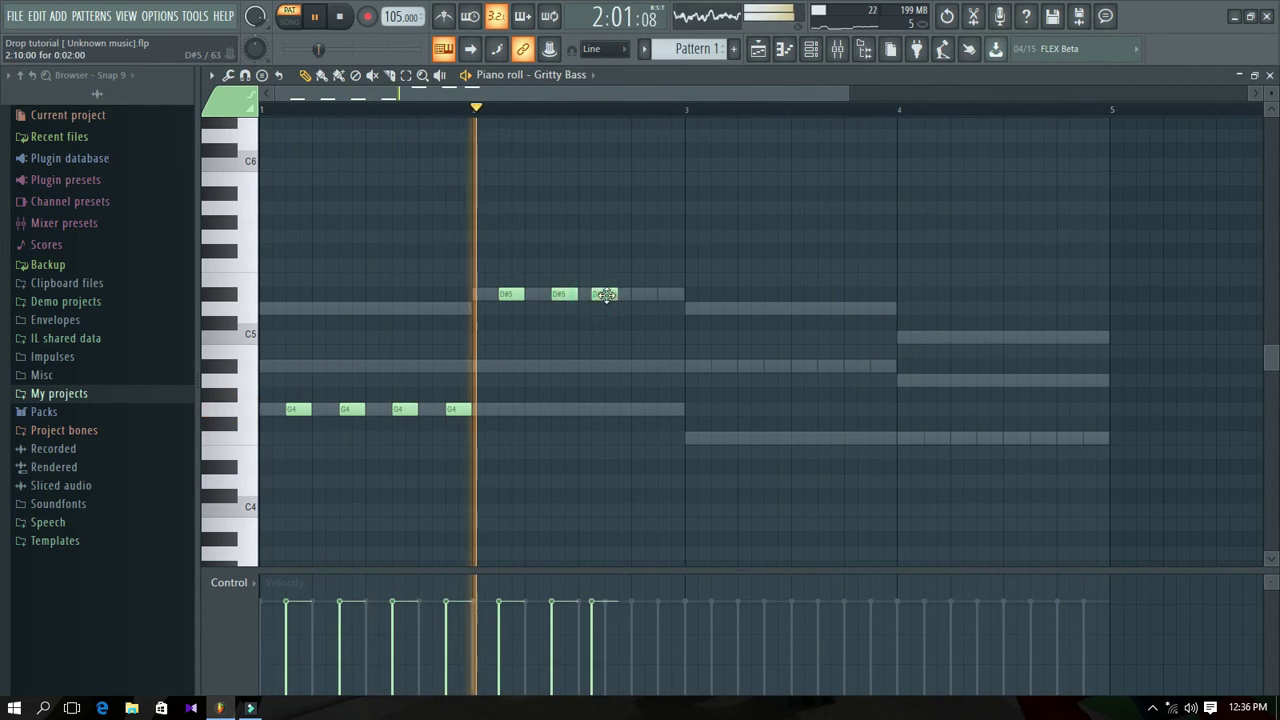
{"action": "left_click", "coordinate": [662, 295]}
Place four off-beat A#4 notes in bar 3 and repeat the same pattern on F4 in bar 4.
{"action": "left_click", "coordinate": [714, 366]}
{"action": "left_click", "coordinate": [767, 366]}
{"action": "left_click", "coordinate": [822, 366]}
{"action": "left_click", "coordinate": [870, 366]}
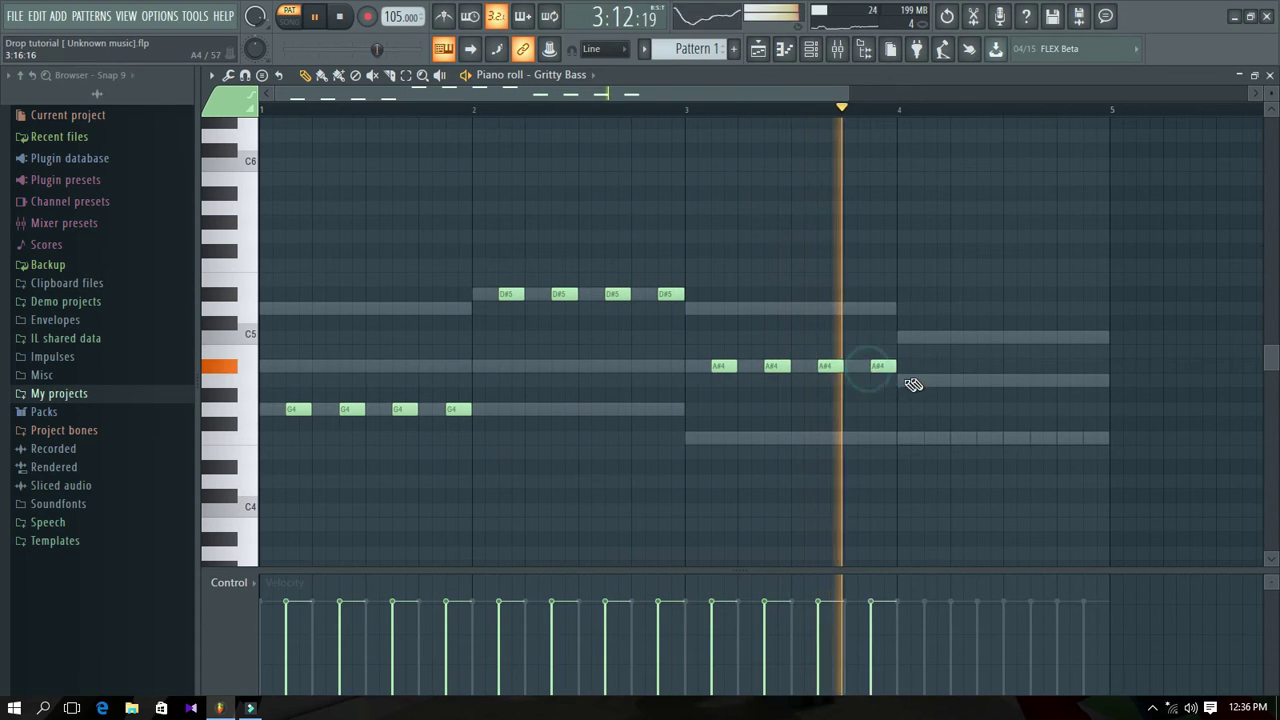
{"action": "mouse_move", "coordinate": [903, 368]}
{"action": "left_mouse_down"}
{"action": "mouse_move", "coordinate": [712, 378]}
{"action": "mouse_move", "coordinate": [951, 449]}
{"action": "mouse_move", "coordinate": [940, 447]}
{"action": "left_mouse_up"}
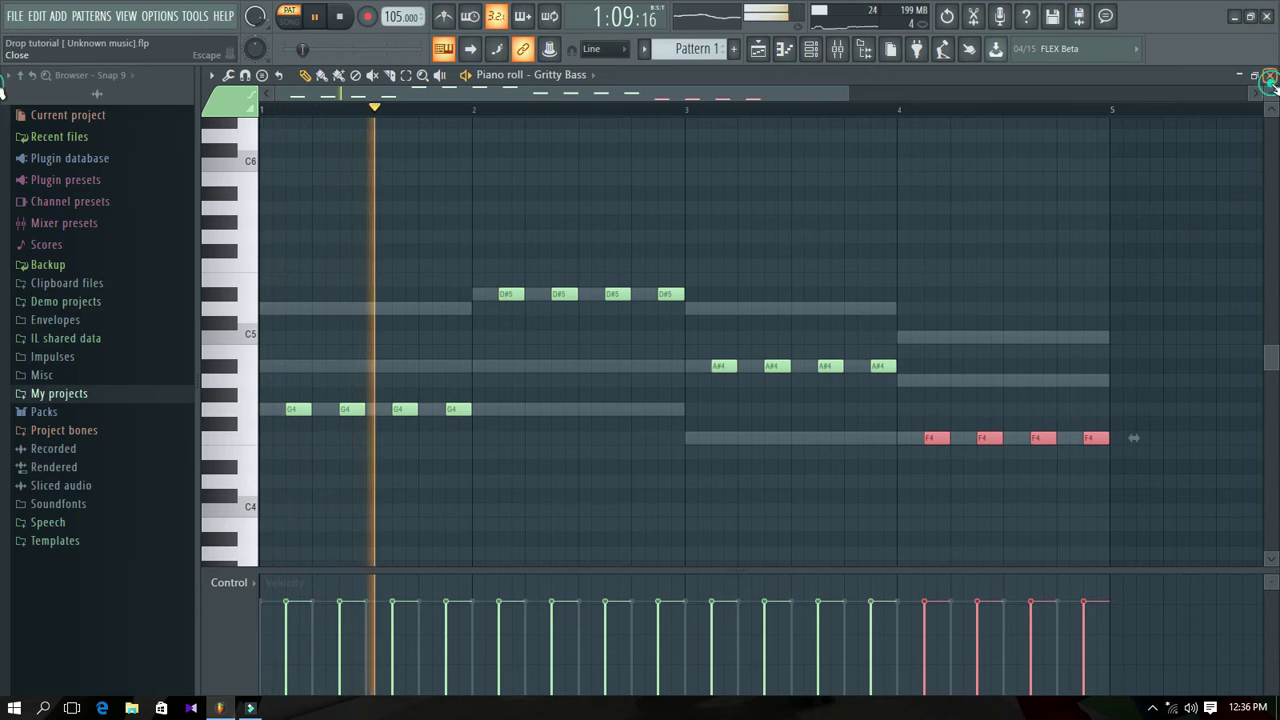
Route the Gritty Bass channel to mixer insert 21 and send that track to the Bass track.
{"action": "key", "text": "F7"}
{"action": "left_click", "coordinate": [336, 360]}
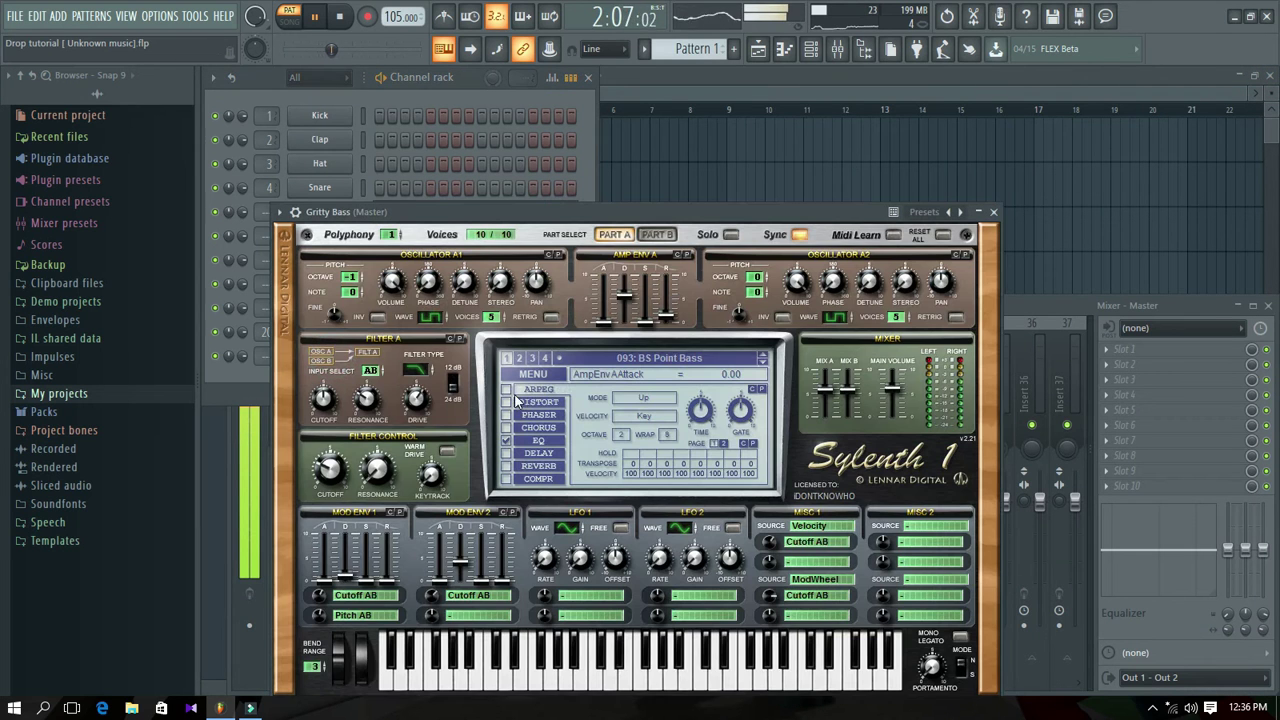
{"action": "left_click", "coordinate": [984, 211]}
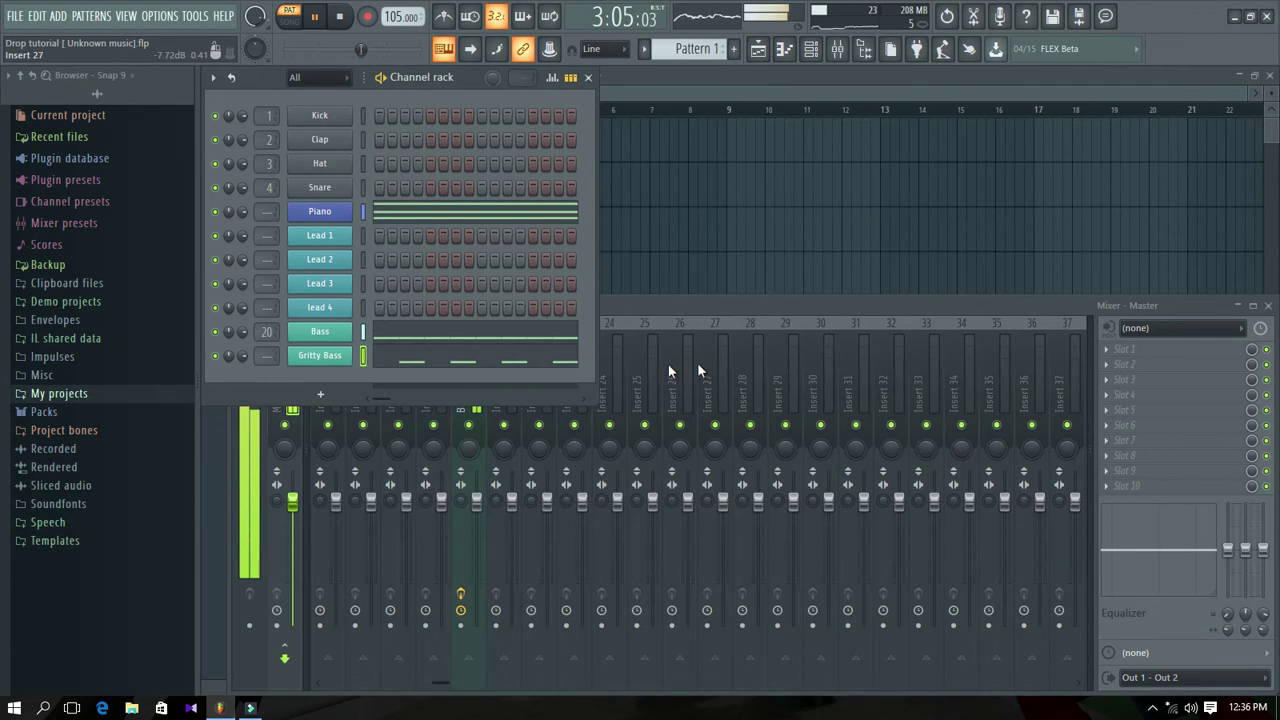
{"action": "left_click", "coordinate": [668, 313]}
{"action": "right_click", "coordinate": [612, 370]}
{"action": "mouse_move", "coordinate": [571, 446]}
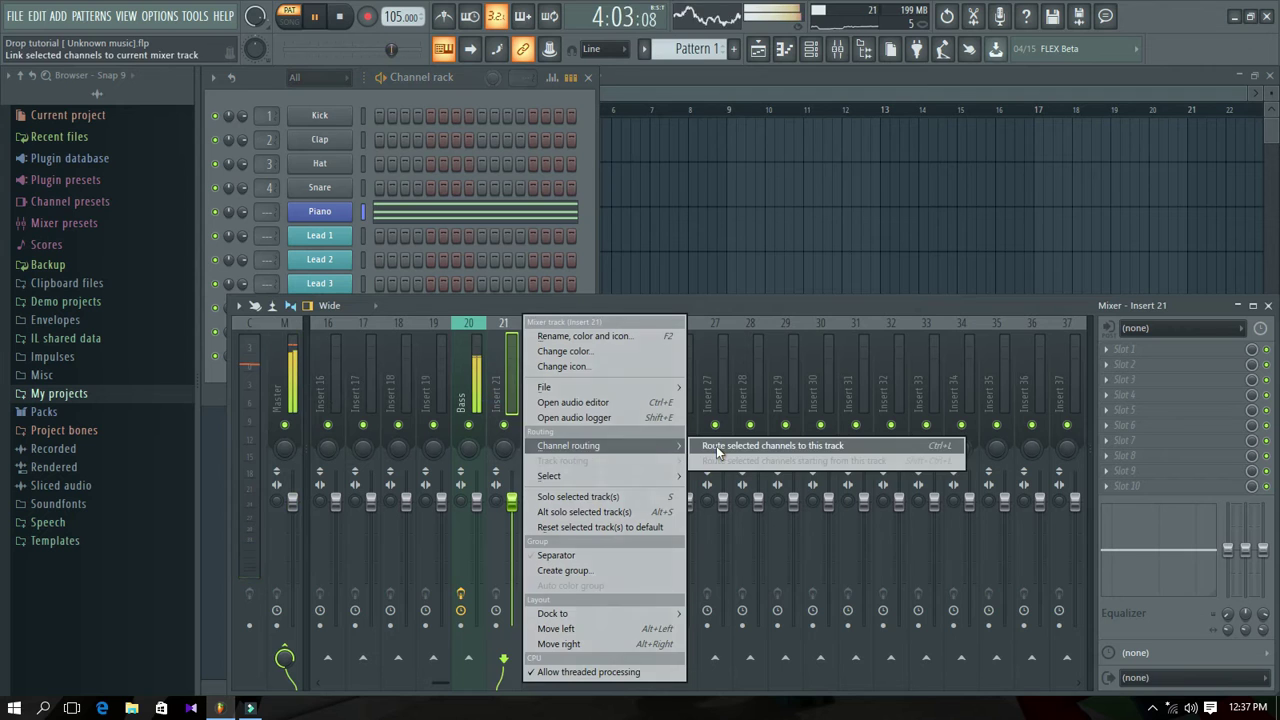
{"action": "left_click", "coordinate": [715, 446]}
{"action": "left_click", "coordinate": [509, 622]}
{"action": "left_click", "coordinate": [468, 658]}
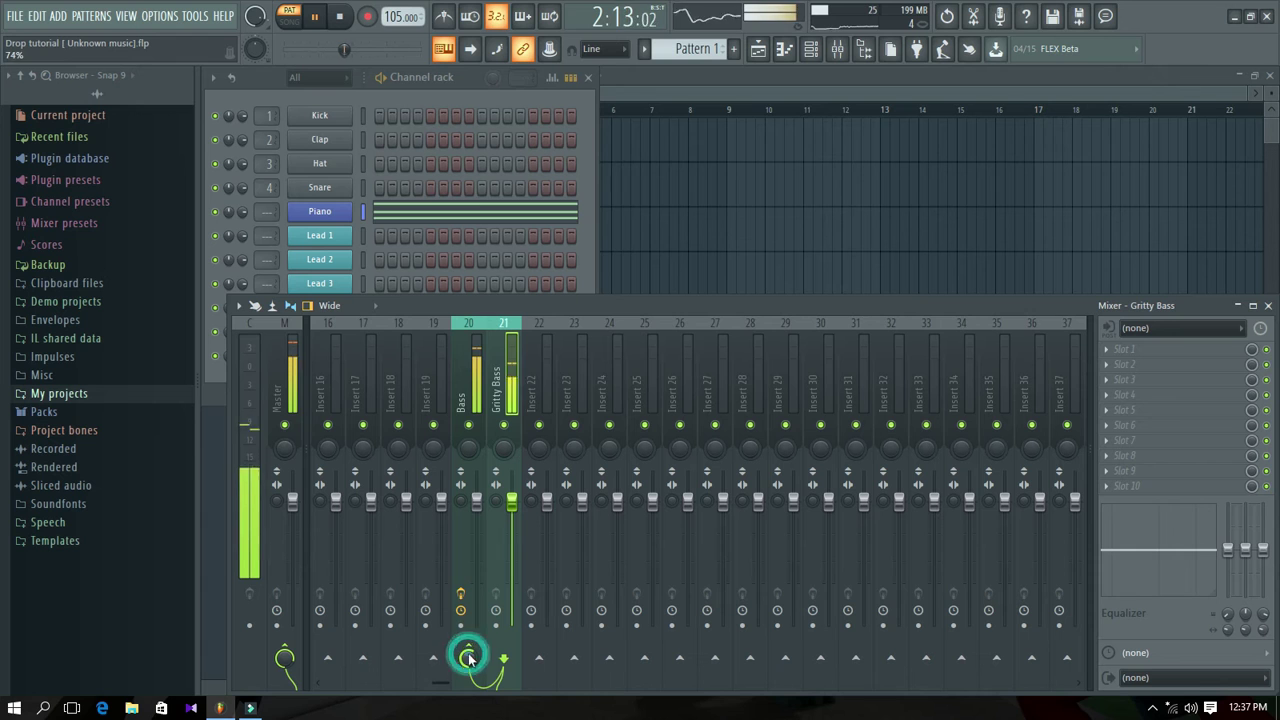
Lower all Gritty Bass notes by one octave to G3, D#4, A#3 and F3, and close the piano roll.
{"action": "left_click", "coordinate": [470, 84]}
{"action": "left_click", "coordinate": [462, 357]}
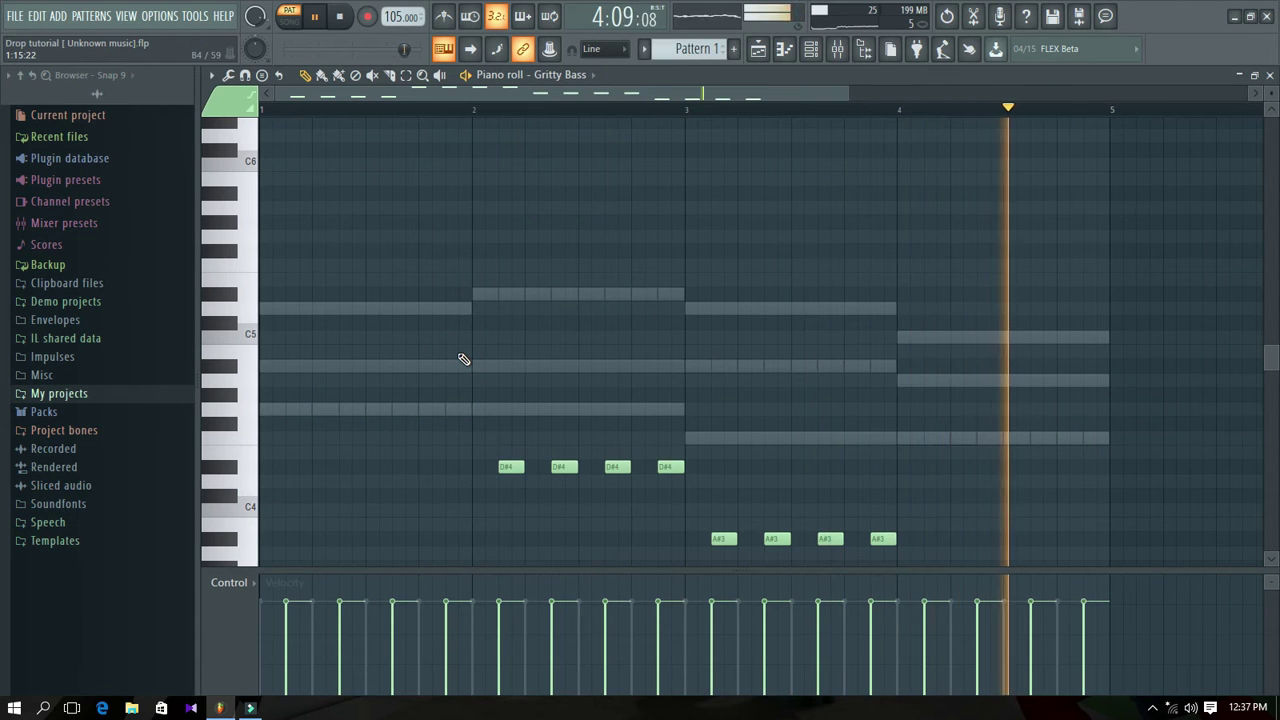
{"action": "scroll", "coordinate": [470, 350], "scroll_direction": "down", "scroll_amount": 3}
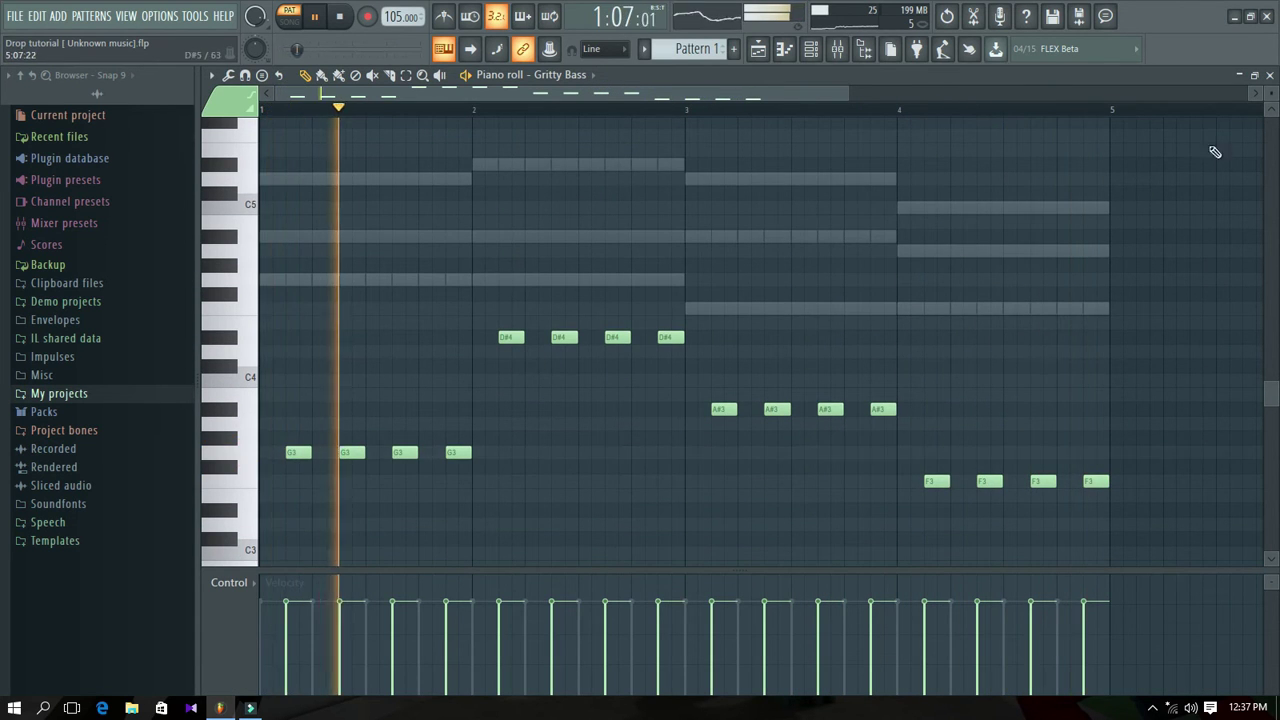
{"action": "left_click", "coordinate": [1269, 75]}
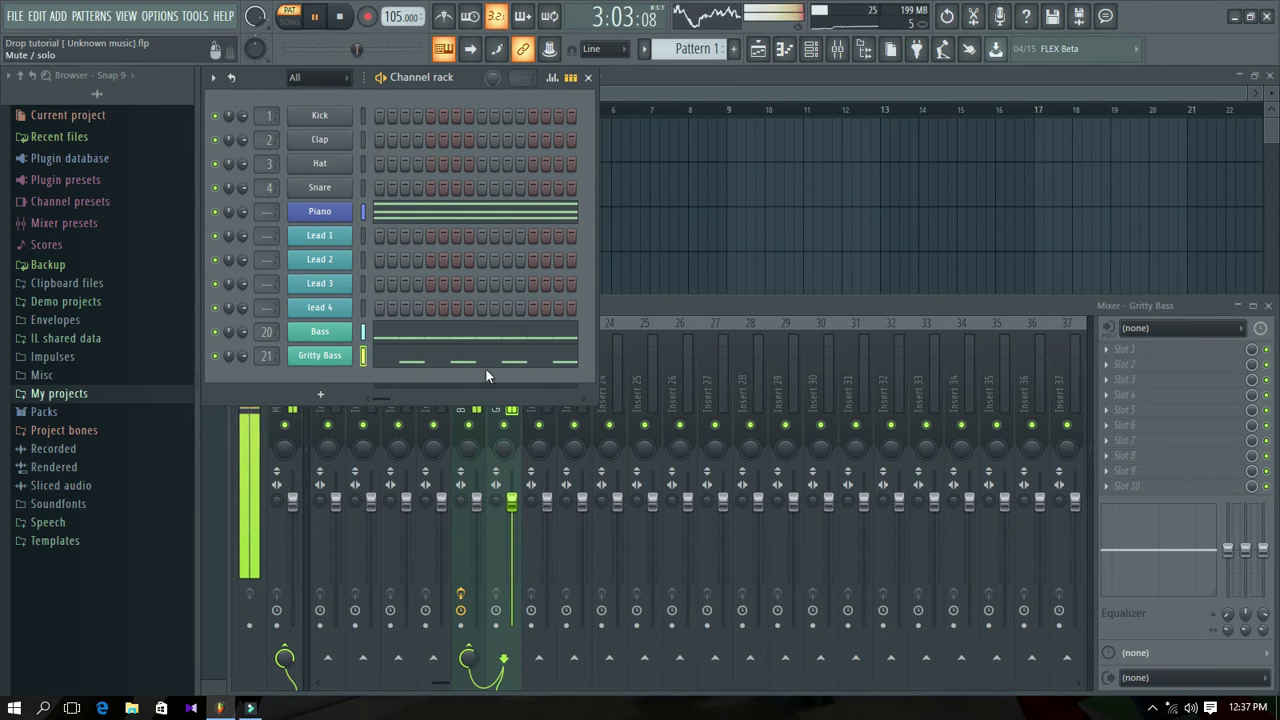
Cut the Bass channel's notes from Pattern 1 and paste them into the same channel in Pattern 3.
{"action": "right_click", "coordinate": [343, 334]}
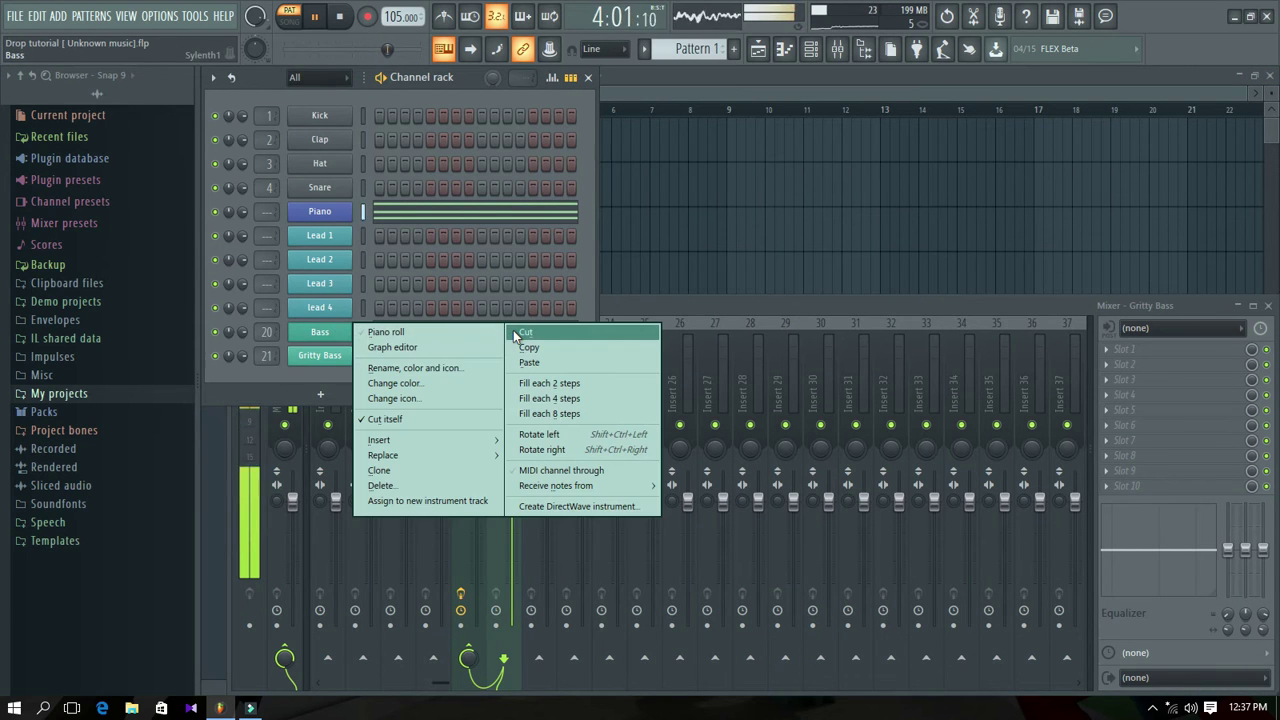
{"action": "left_click", "coordinate": [513, 330]}
{"action": "right_click", "coordinate": [333, 360]}
{"action": "left_click", "coordinate": [695, 80]}
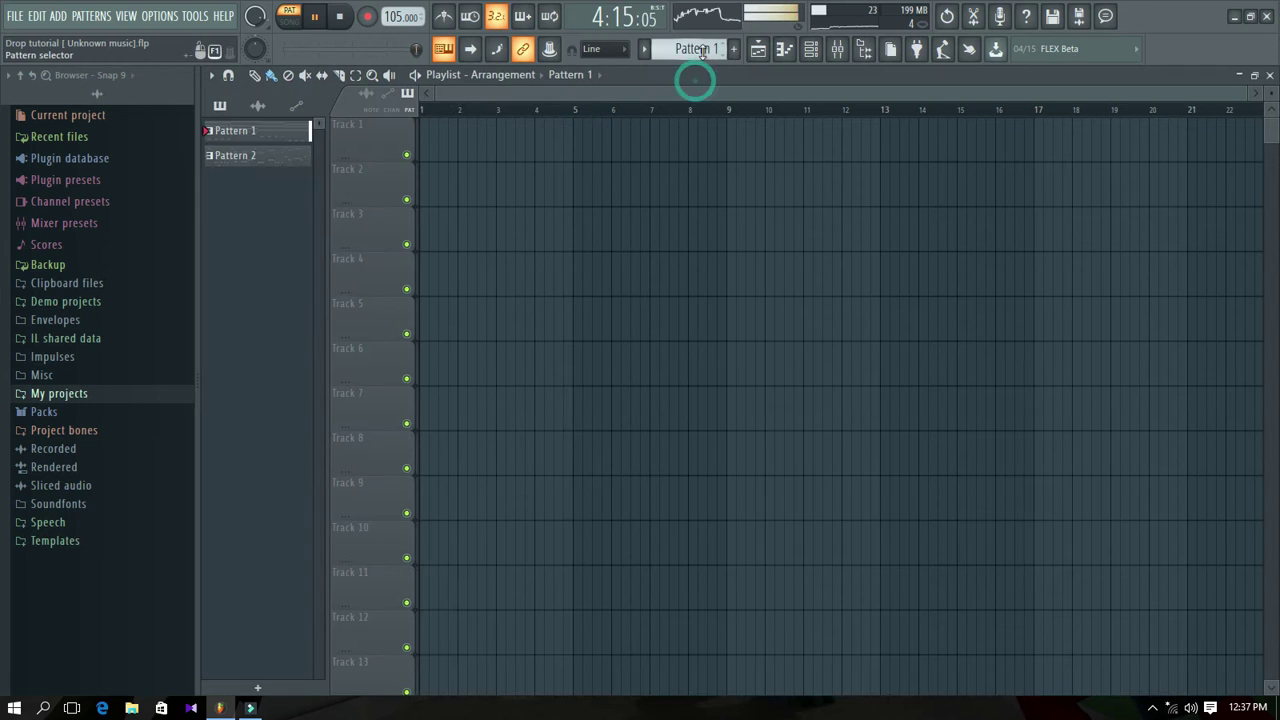
{"action": "scroll", "coordinate": [702, 52], "scroll_direction": "down", "scroll_amount": 1}
{"action": "left_click", "coordinate": [812, 52]}
{"action": "right_click", "coordinate": [346, 328]}
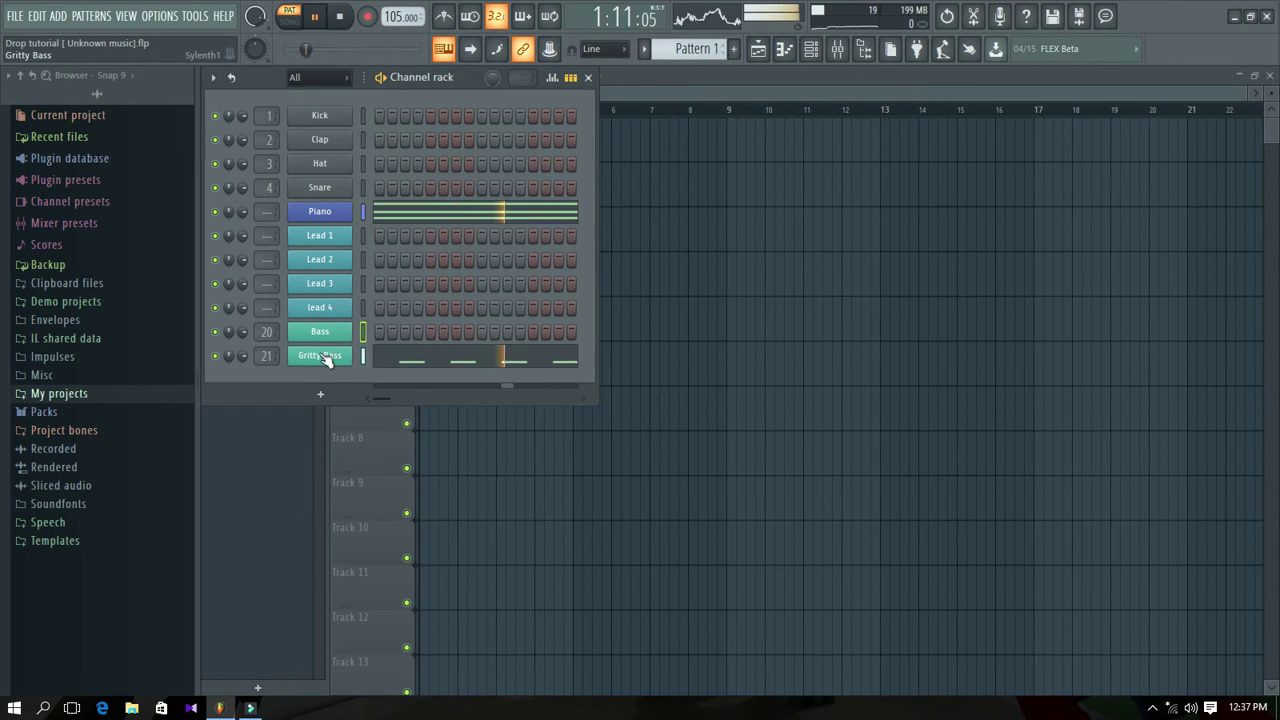
Cut the Gritty Bass notes from Pattern 1 and paste them into the Gritty Bass channel in Pattern 3.
{"action": "right_click", "coordinate": [325, 359]}
{"action": "left_click", "coordinate": [526, 355]}
{"action": "scroll", "coordinate": [718, 50], "scroll_direction": "down", "scroll_amount": 1}
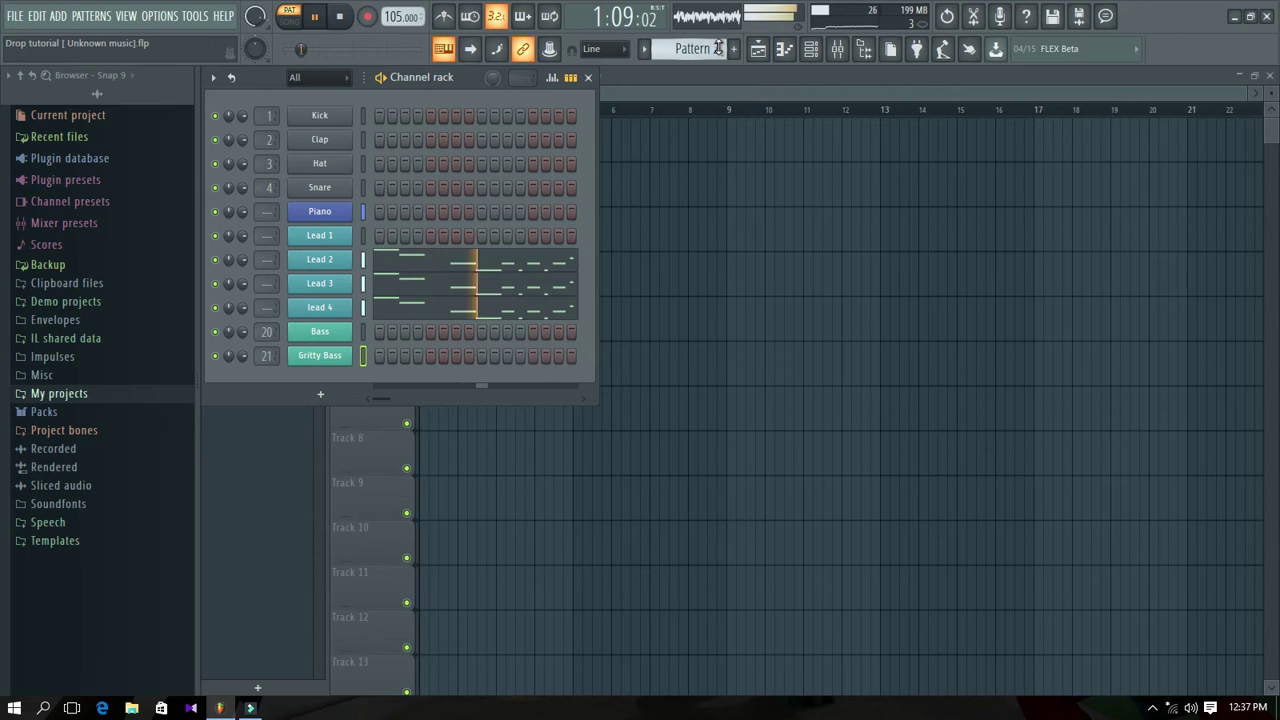
{"action": "scroll", "coordinate": [718, 50], "scroll_direction": "down", "scroll_amount": 1}
{"action": "right_click", "coordinate": [300, 350]}
{"action": "left_click", "coordinate": [534, 388]}
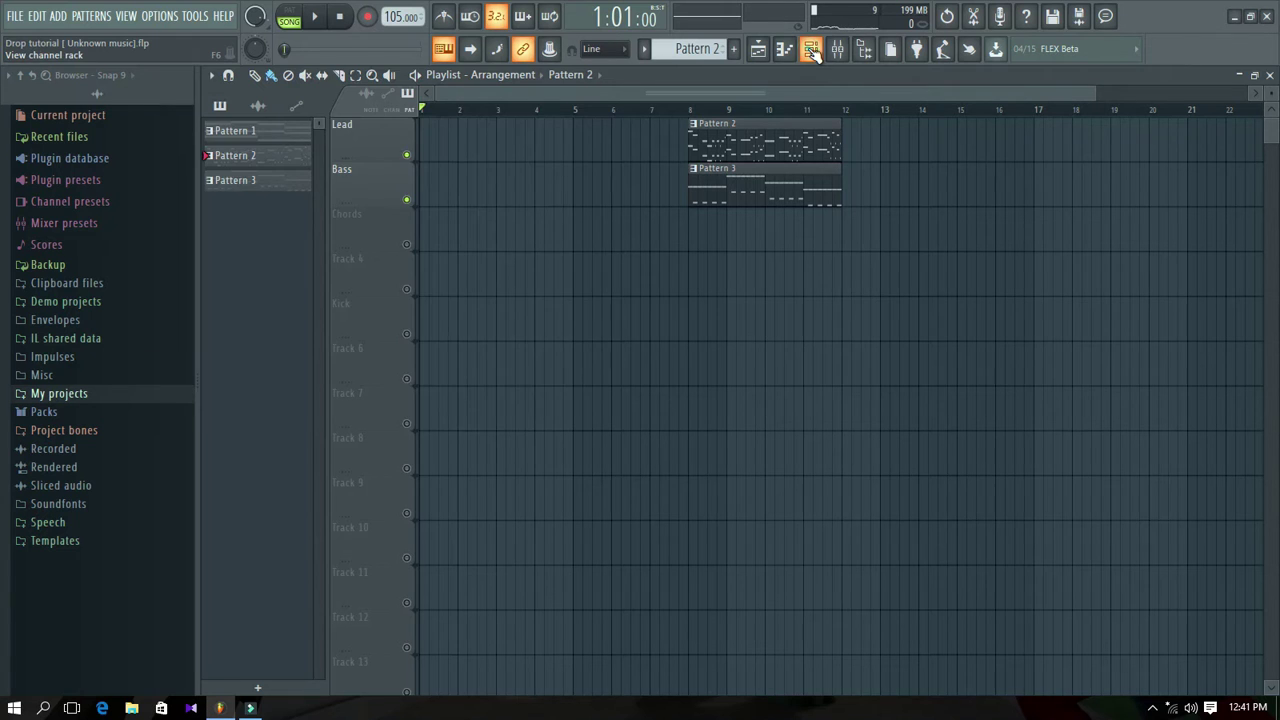
Open the Chords channel's piano roll in Pattern 2 and repeat a G5, A#5, D6 chord through bar 1 following the lead's rhythm.
{"action": "key", "text": "F6"}
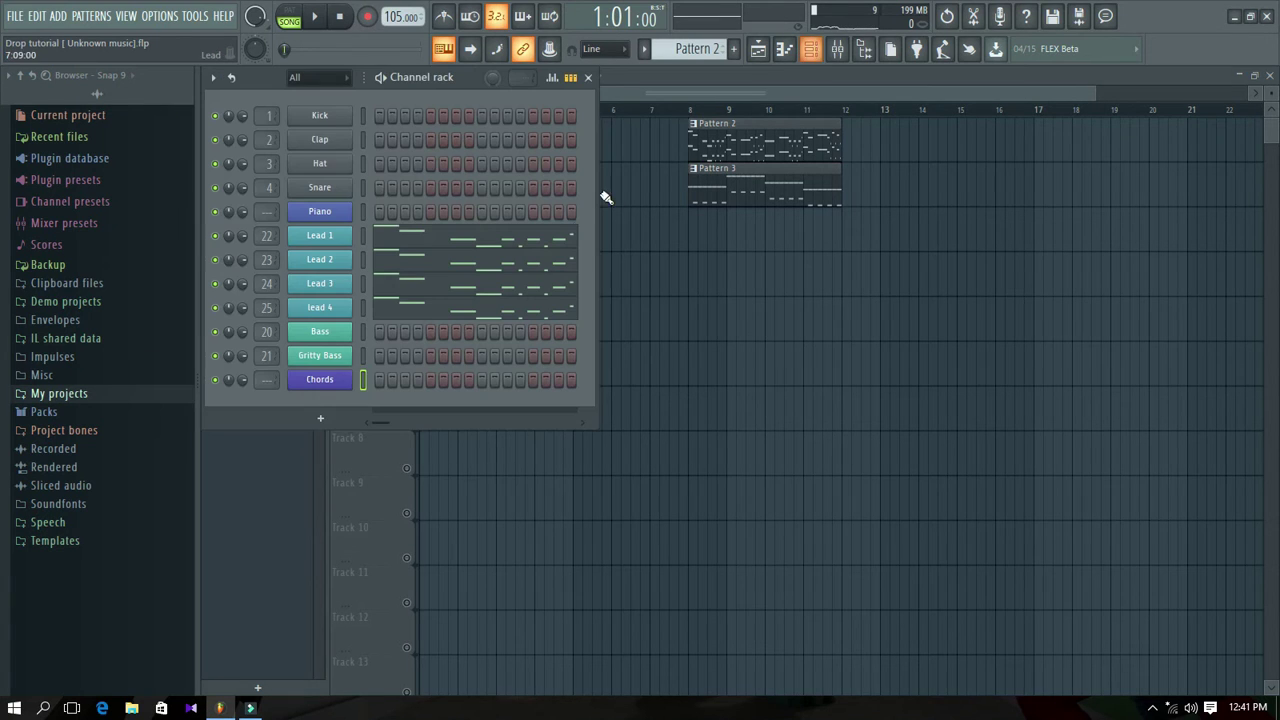
{"action": "right_click", "coordinate": [333, 381]}
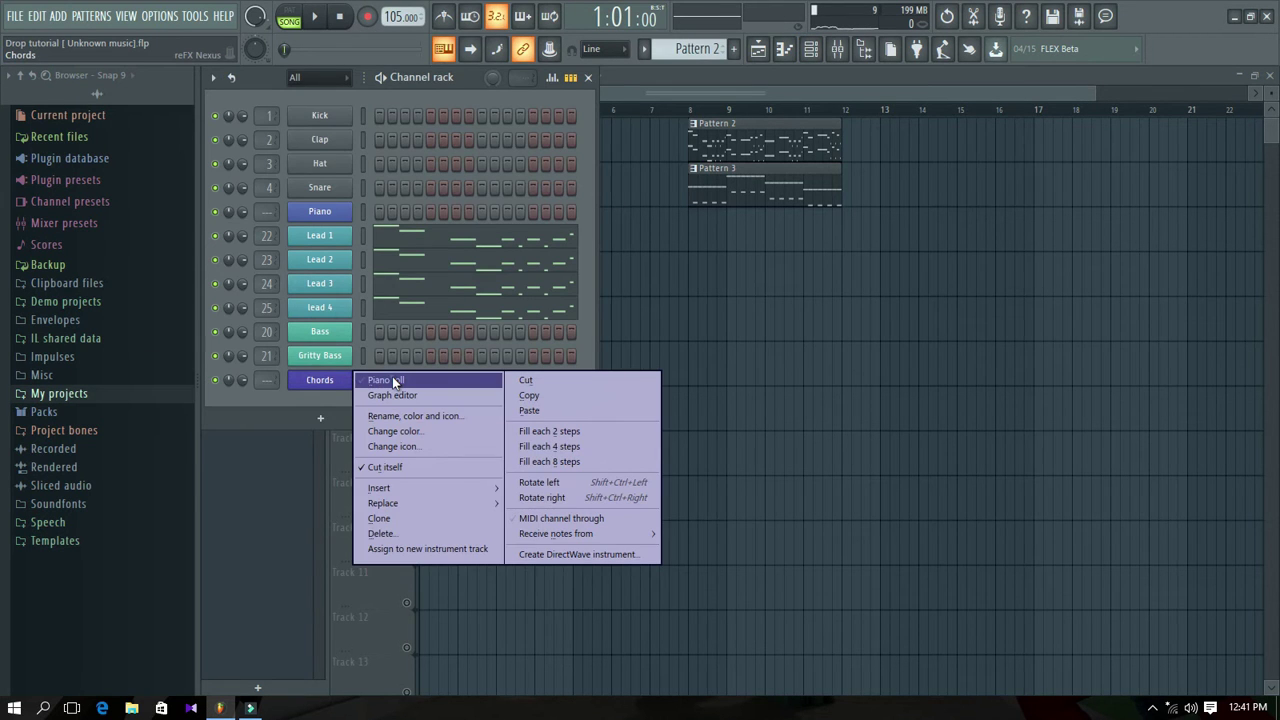
{"action": "left_click", "coordinate": [393, 380]}
{"action": "left_click", "coordinate": [326, 290]}
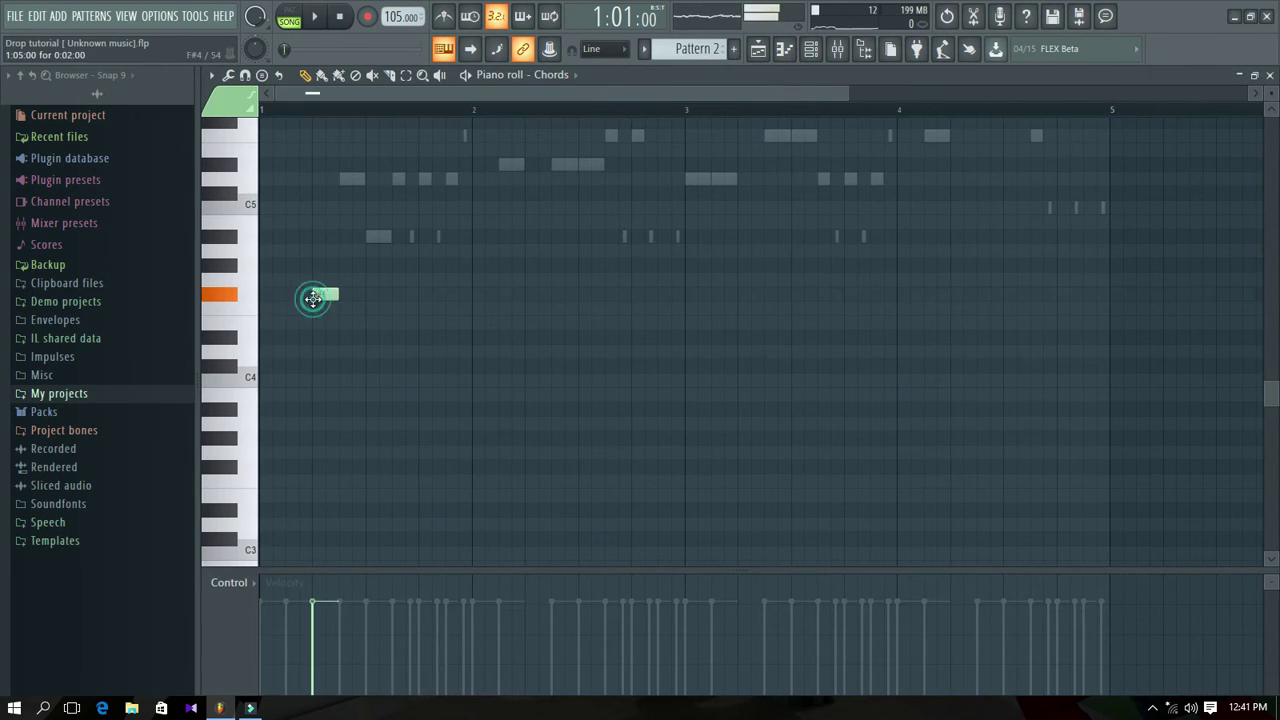
{"action": "scroll", "coordinate": [300, 298], "scroll_direction": "up", "scroll_amount": 3}
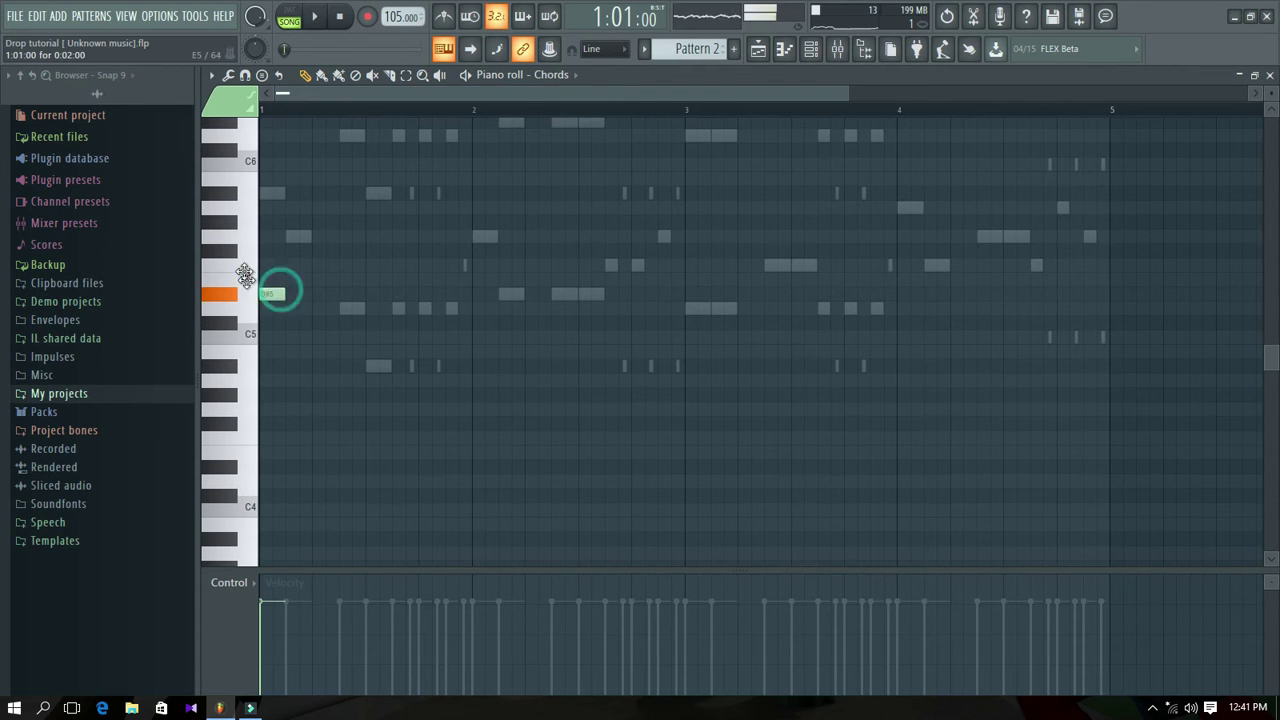
{"action": "left_click_drag", "start_coordinate": [245, 275], "coordinate": [225, 180]}
{"action": "scroll", "coordinate": [260, 278], "scroll_direction": "up", "scroll_amount": 3}
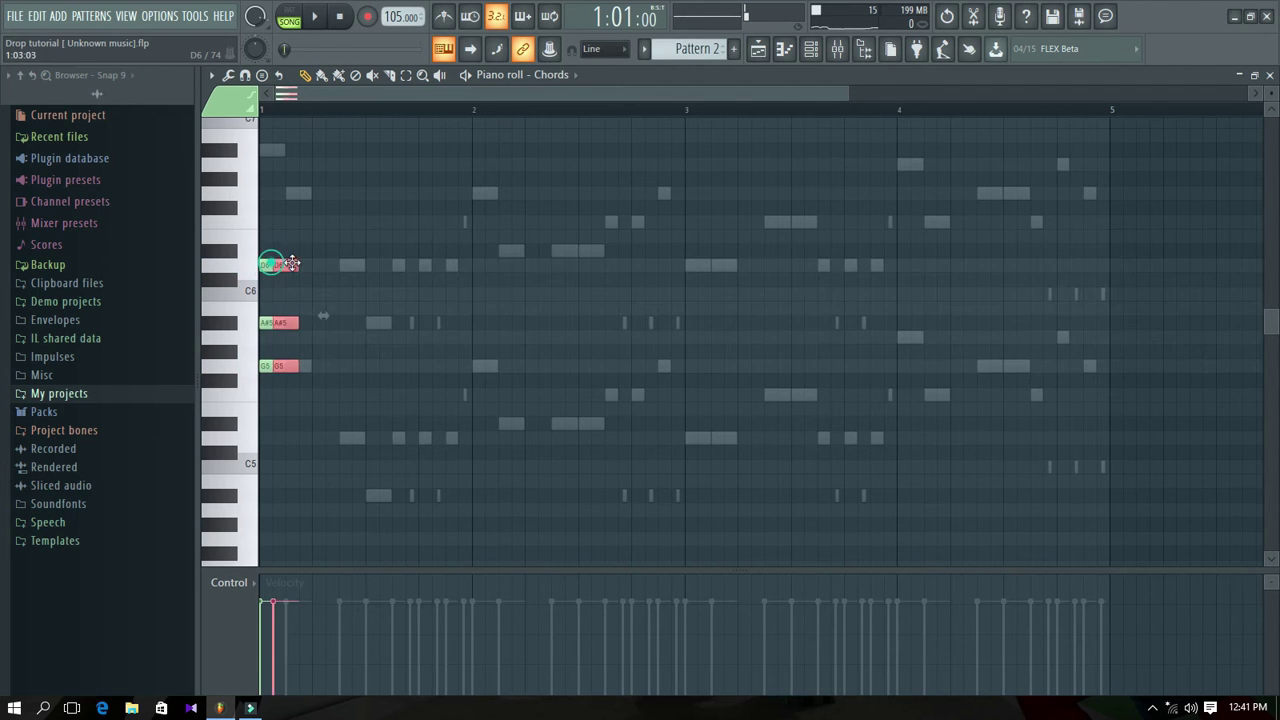
{"action": "left_click_drag", "start_coordinate": [307, 264], "coordinate": [399, 265]}
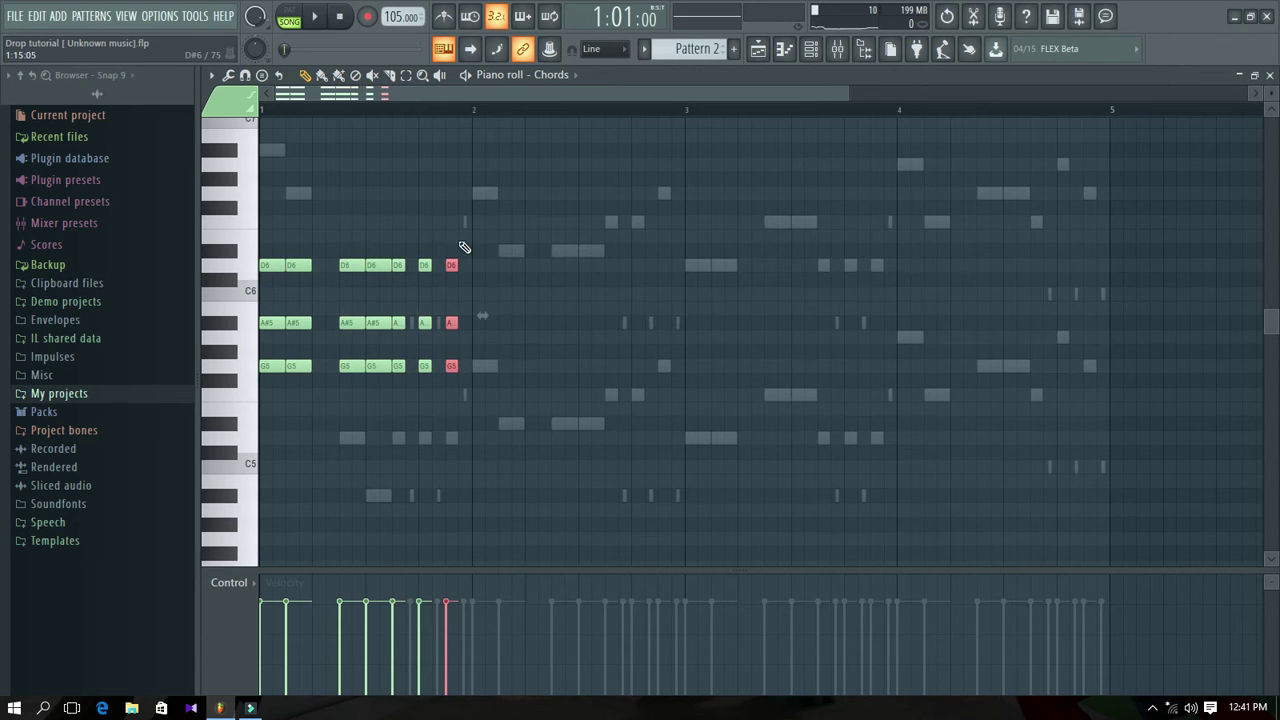
Add three very short copies of the chord in the gaps late in bar 1 using 1/6 step snapping, and restore Line snapping.
{"action": "left_click", "coordinate": [600, 55]}
{"action": "left_click", "coordinate": [597, 121]}
{"action": "left_click_drag", "start_coordinate": [461, 382], "coordinate": [413, 267]}
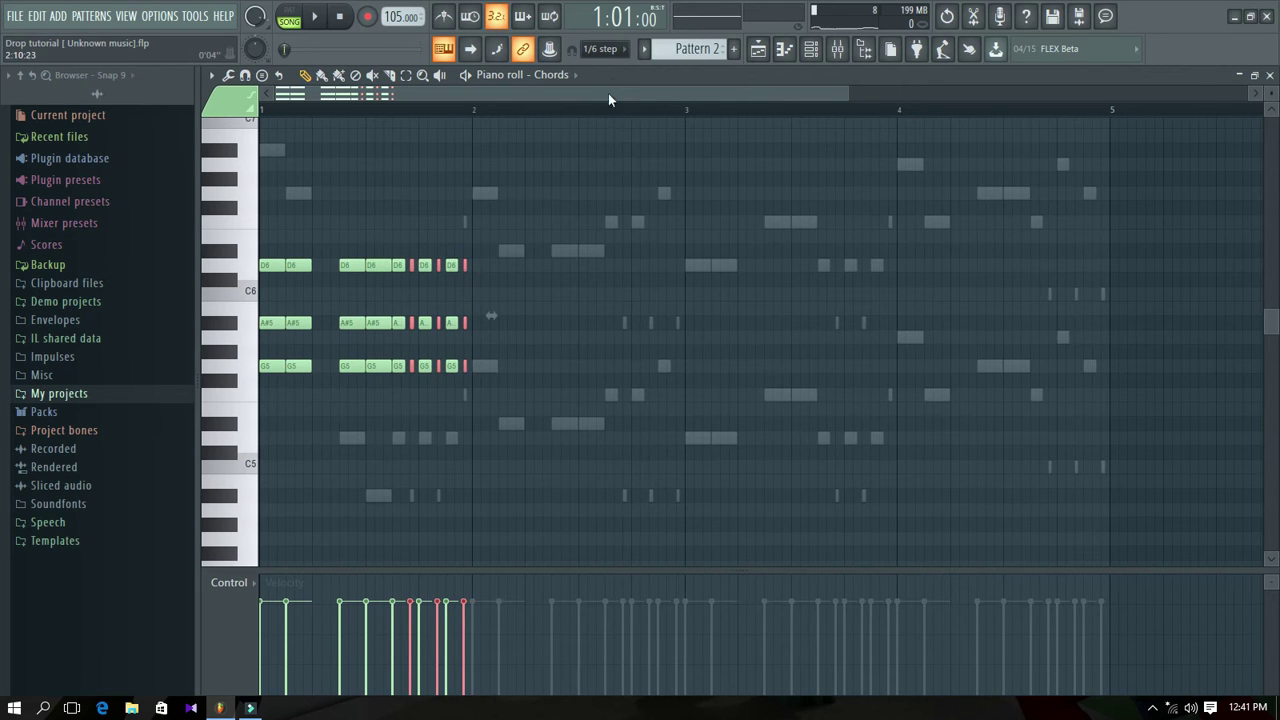
{"action": "left_click", "coordinate": [609, 50]}
{"action": "left_click", "coordinate": [596, 67]}
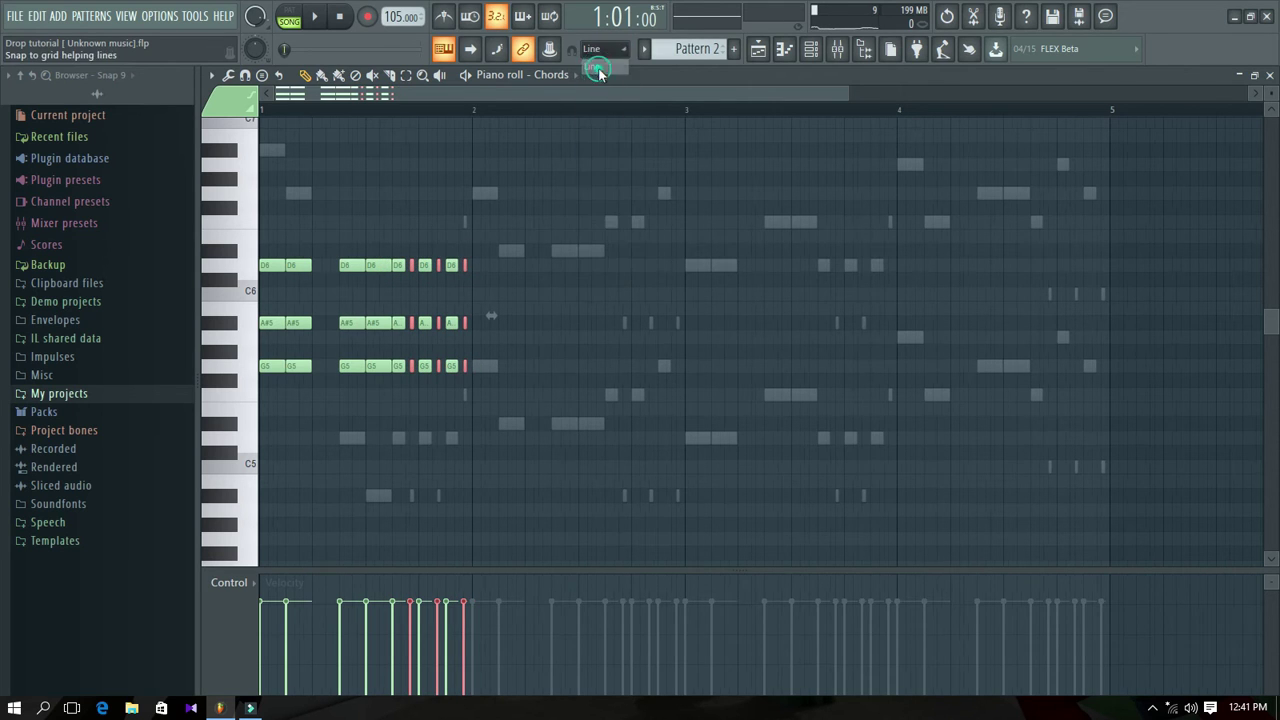
Repeat bar 1's chord rhythm in bar 2 as G5, A#5, D#6 and in bar 3 as F5, A#5, D6.
{"action": "left_click_drag", "start_coordinate": [476, 390], "coordinate": [480, 265]}
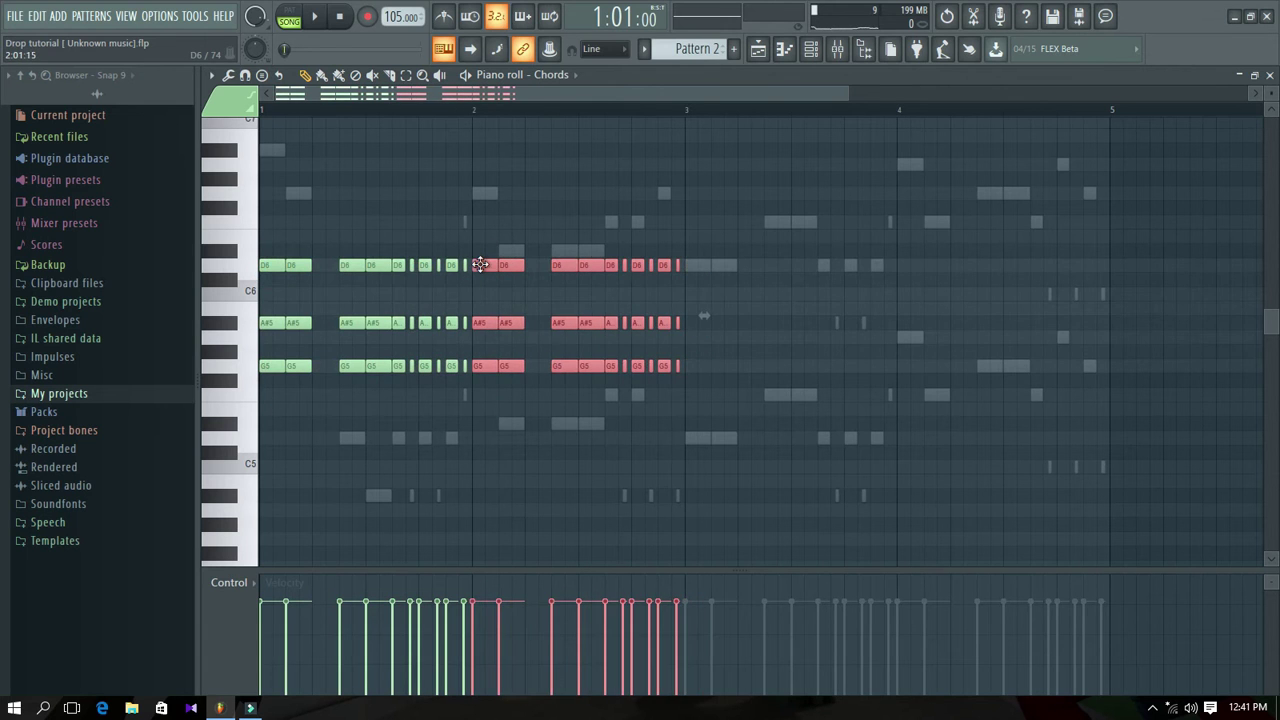
{"action": "left_click_drag", "start_coordinate": [716, 285], "coordinate": [483, 251]}
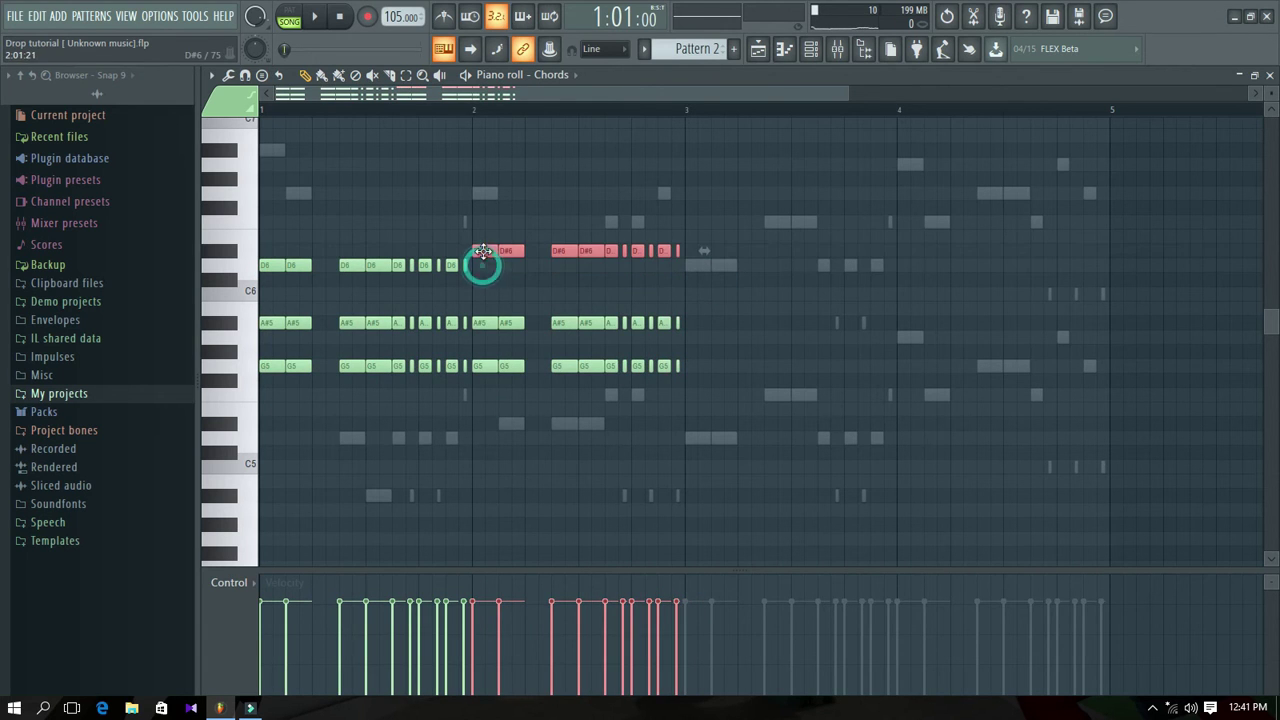
{"action": "left_click_drag", "start_coordinate": [721, 381], "coordinate": [702, 270]}
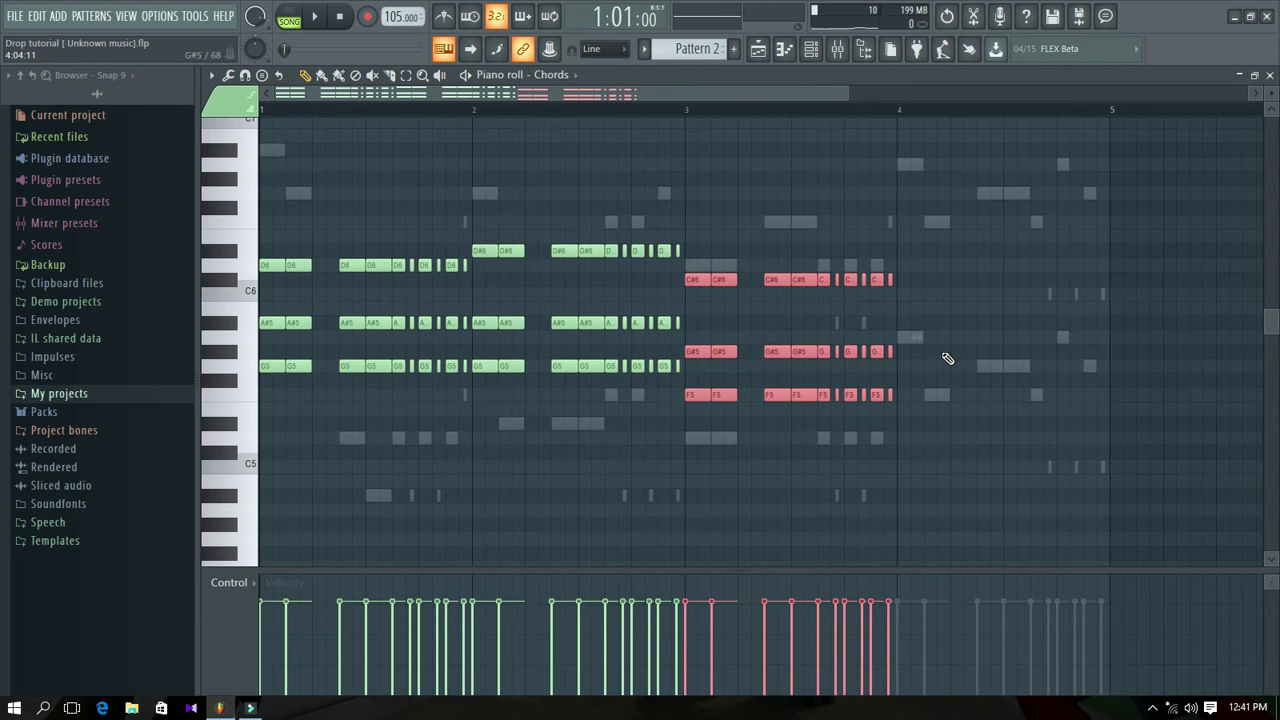
{"action": "left_click_drag", "start_coordinate": [914, 354], "coordinate": [694, 322]}
{"action": "left_click_drag", "start_coordinate": [914, 292], "coordinate": [699, 258]}
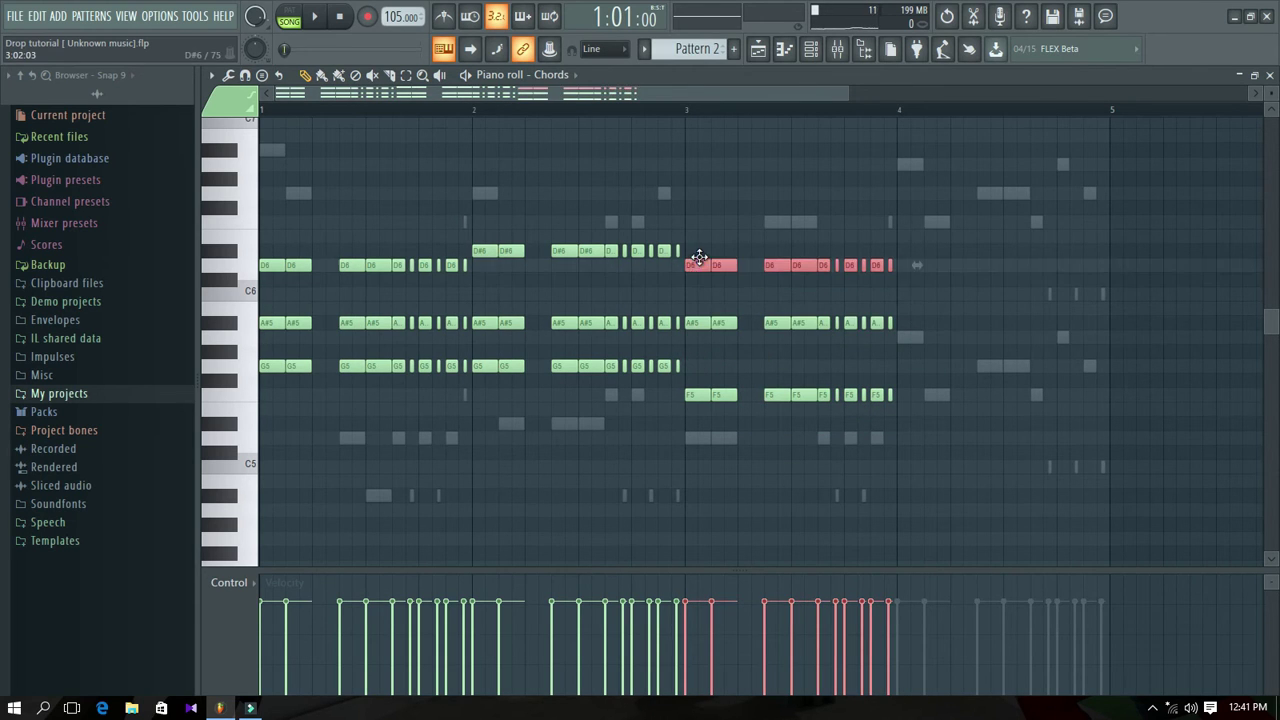
Fill bar 4 with the same chord rhythm on F5, A5 and C6, and close the piano roll.
{"action": "left_click_drag", "start_coordinate": [906, 416], "coordinate": [700, 382]}
{"action": "key", "text": "ctrl+b"}
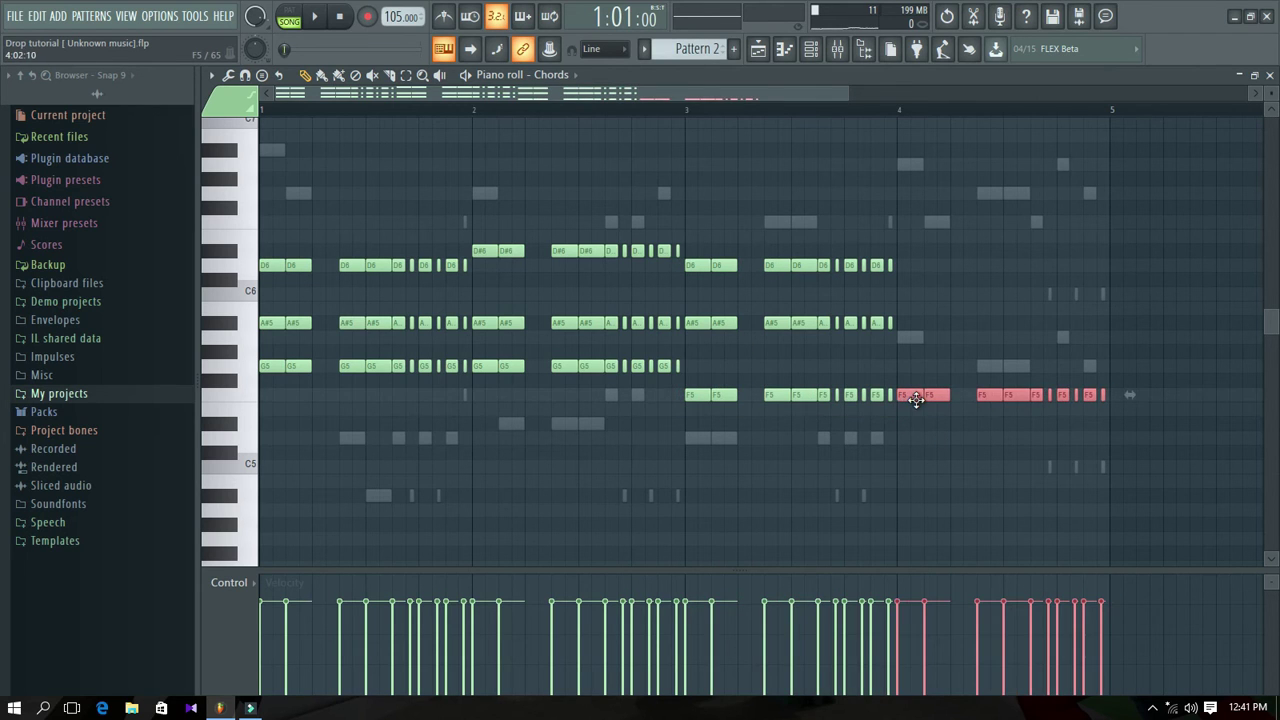
{"action": "left_click_drag", "start_coordinate": [909, 375], "coordinate": [909, 292]}
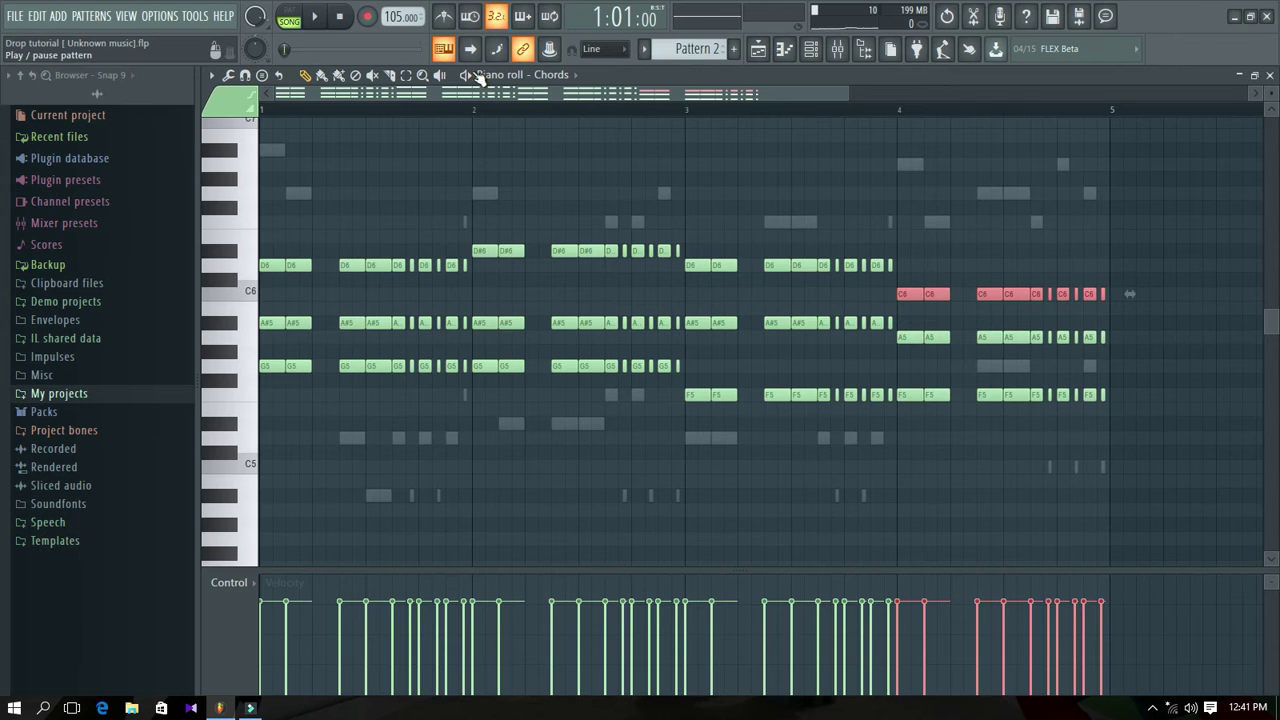
{"action": "left_click", "coordinate": [1265, 77]}
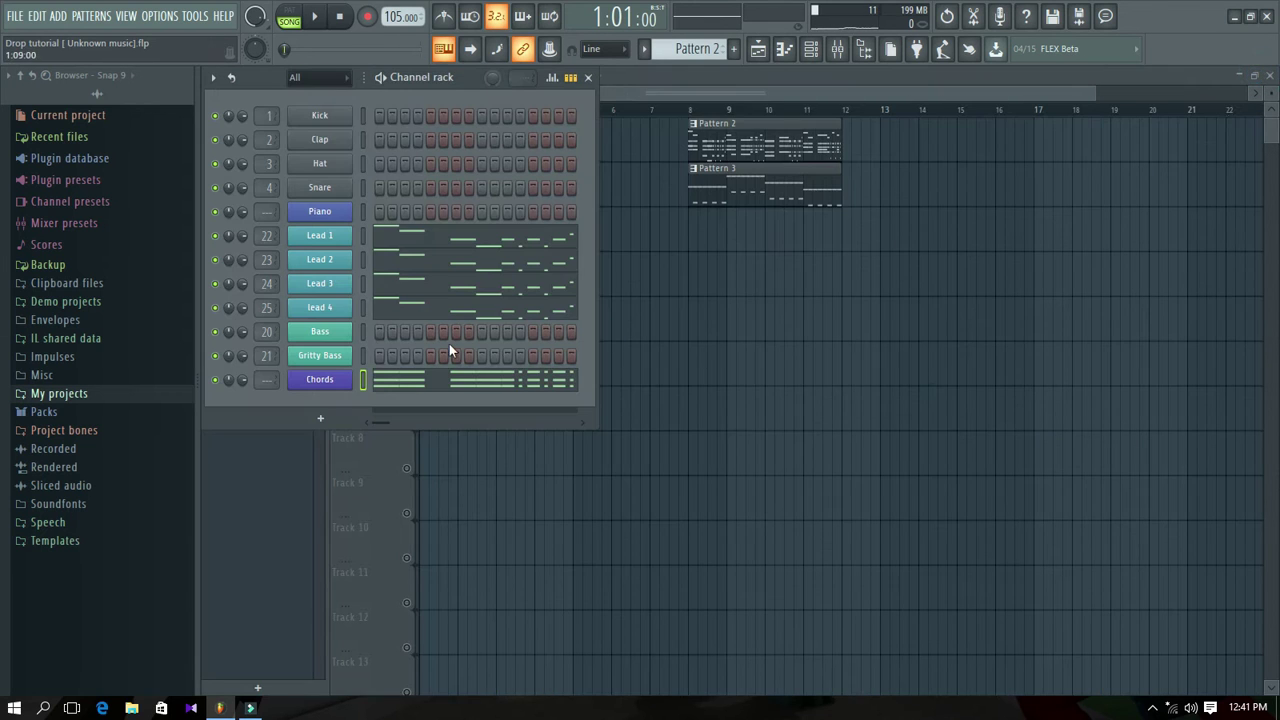
Cut the Chords notes from Pattern 2 and paste them into the Chords channel in Pattern 4.
{"action": "right_click", "coordinate": [344, 375]}
{"action": "left_click", "coordinate": [538, 392]}
{"action": "right_click", "coordinate": [324, 380]}
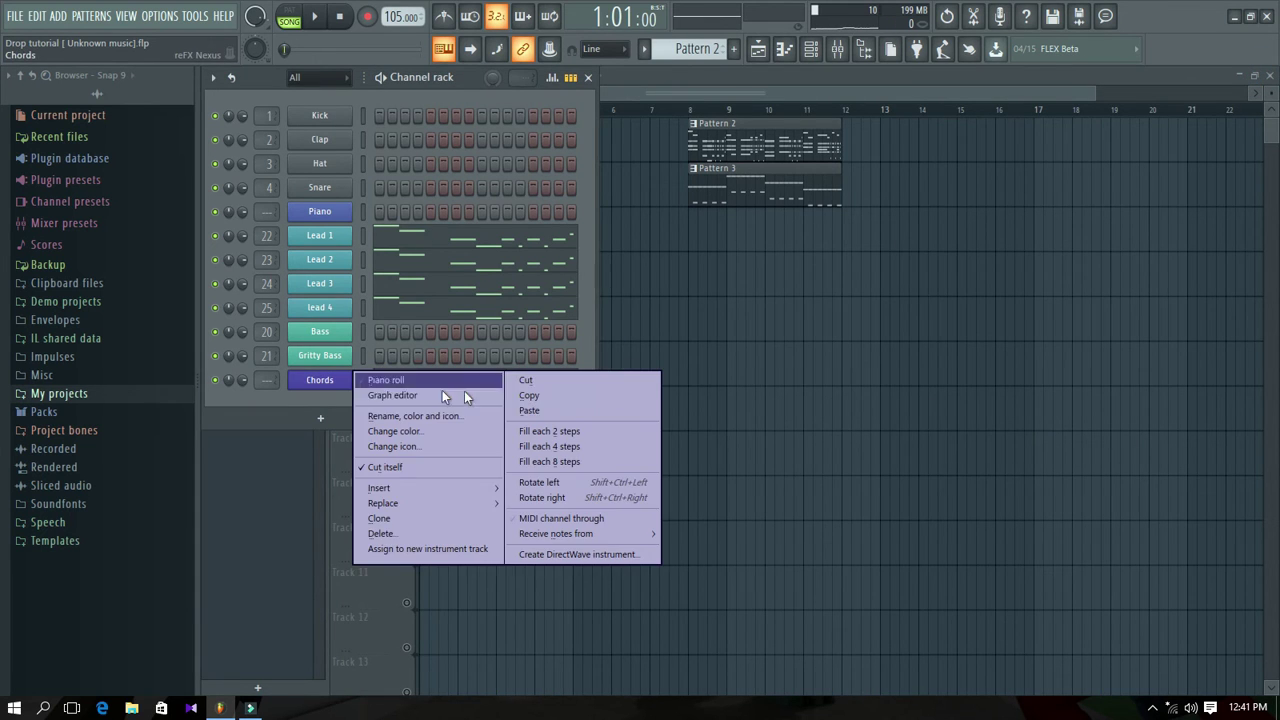
{"action": "left_click", "coordinate": [546, 383]}
{"action": "scroll", "coordinate": [697, 57], "scroll_direction": "down", "scroll_amount": 1}
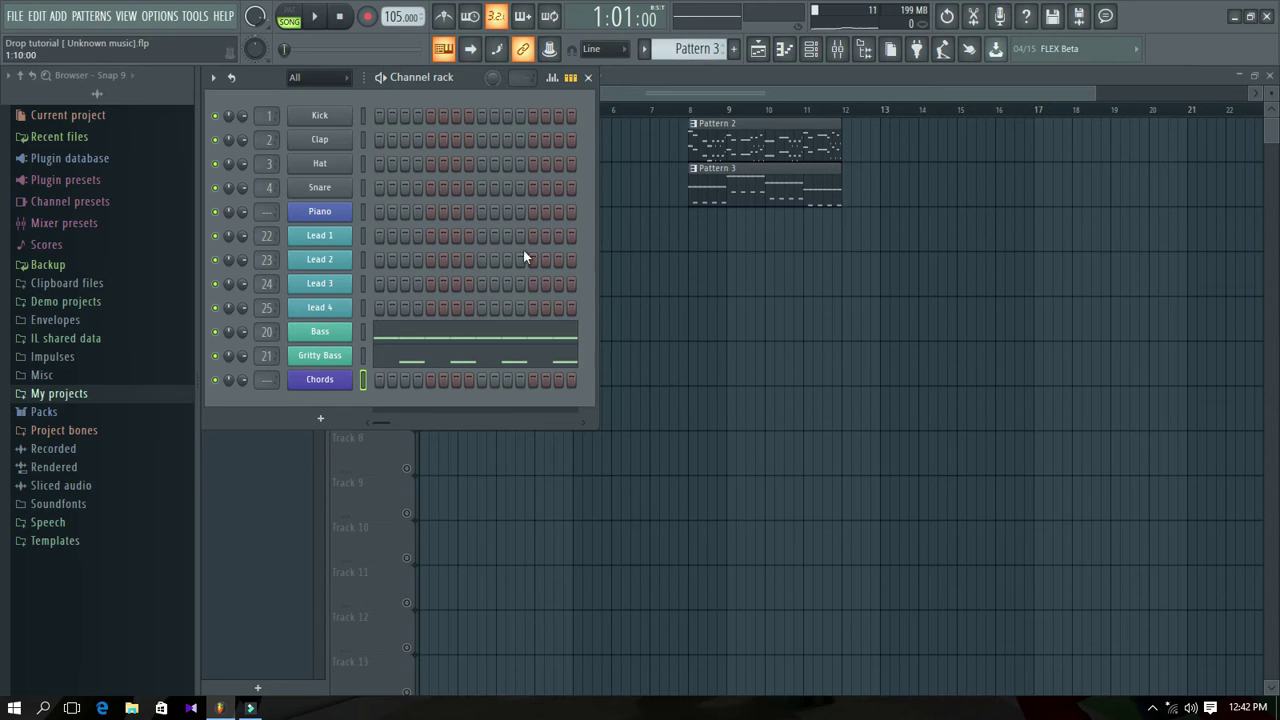
{"action": "scroll", "coordinate": [679, 58], "scroll_direction": "down", "scroll_amount": 1}
{"action": "right_click", "coordinate": [330, 379]}
{"action": "left_click", "coordinate": [517, 410]}
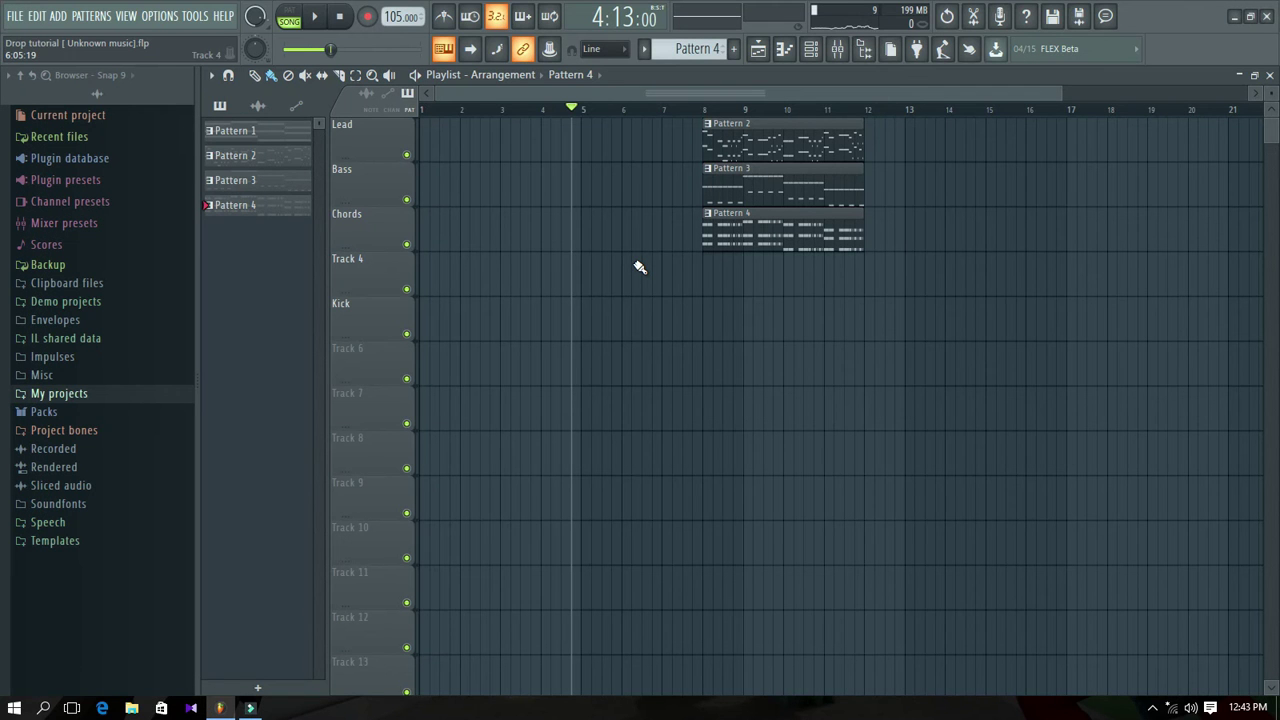
Play the arranged lead, bass and chord patterns from bar 8, expand the My projects folder and stop playback.
{"action": "left_click", "coordinate": [703, 107]}
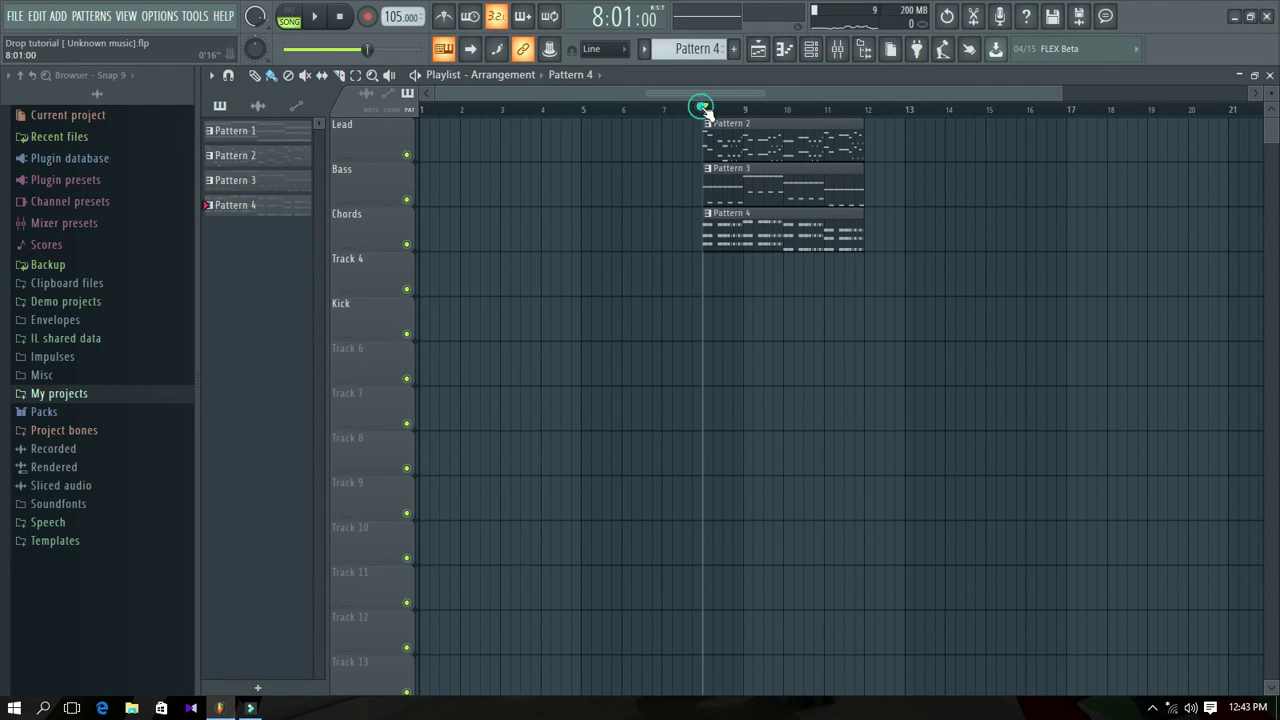
{"action": "key", "text": "space"}
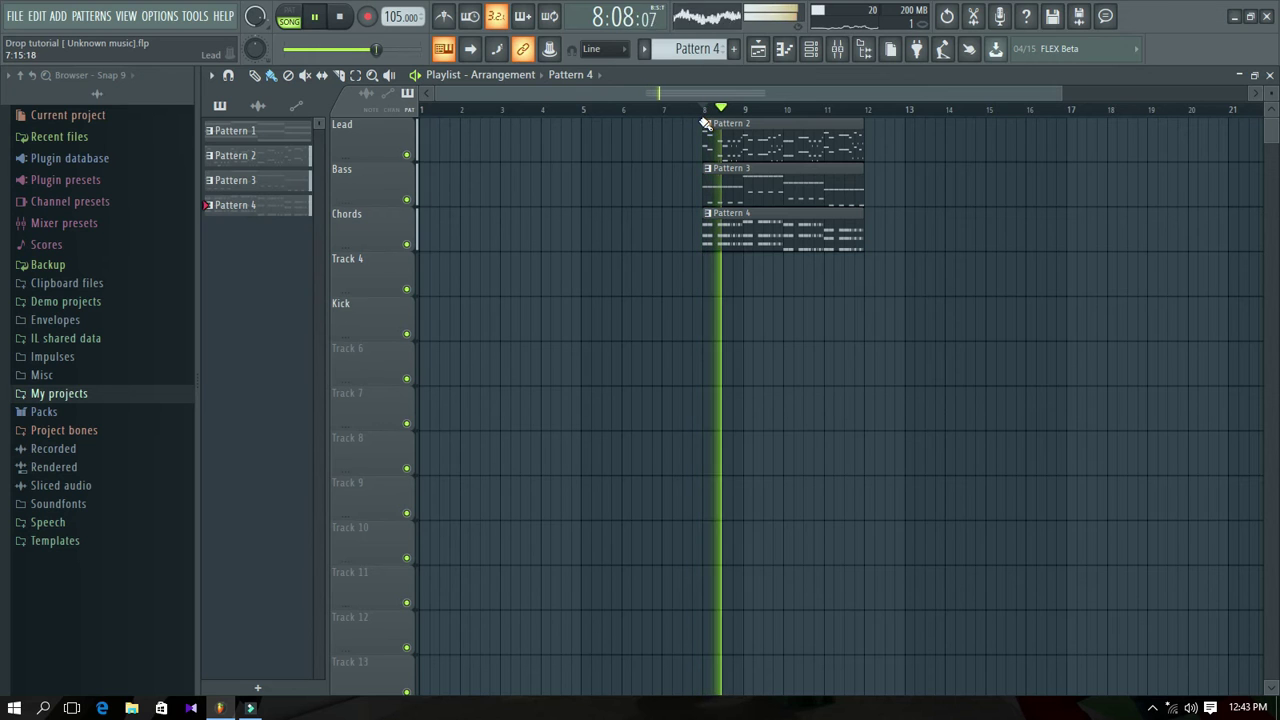
{"action": "left_click", "coordinate": [80, 396]}
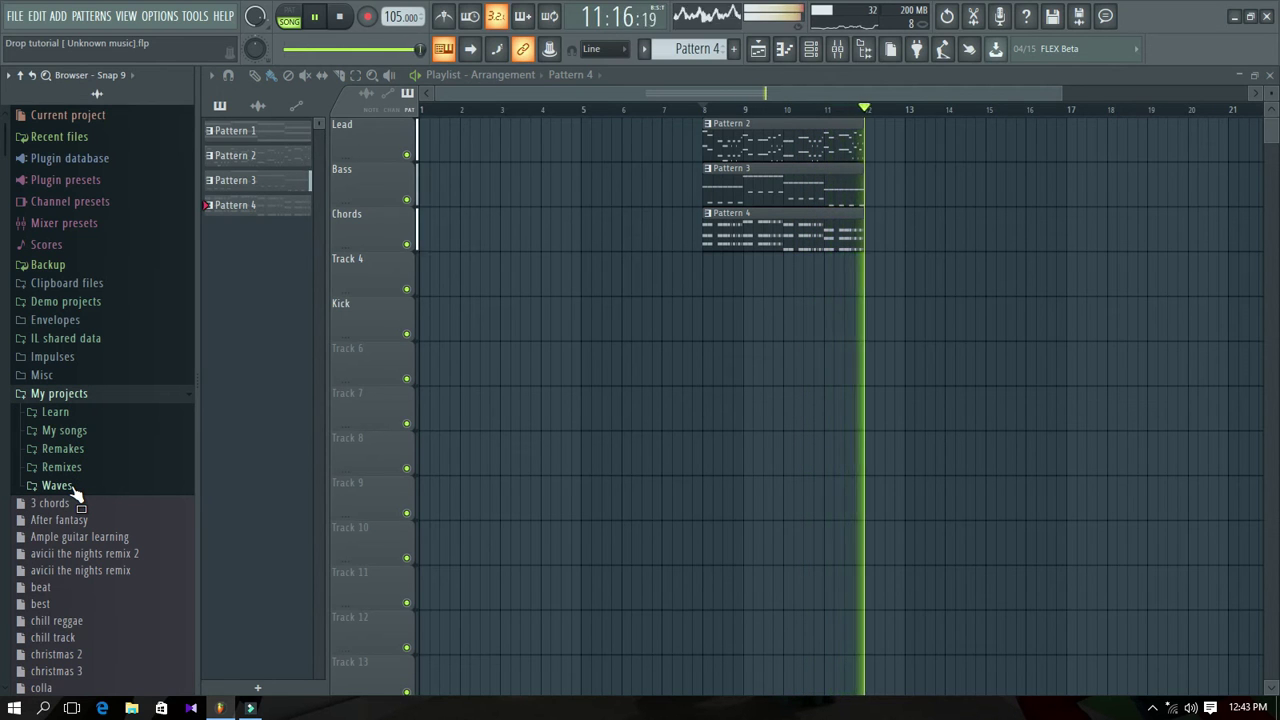
{"action": "key", "text": "space"}
Open the Samples from remakes folder inside Waves and go to its DNC kick samples.
{"action": "left_click", "coordinate": [57, 485]}
{"action": "scroll", "coordinate": [90, 460], "scroll_direction": "down", "scroll_amount": 4}
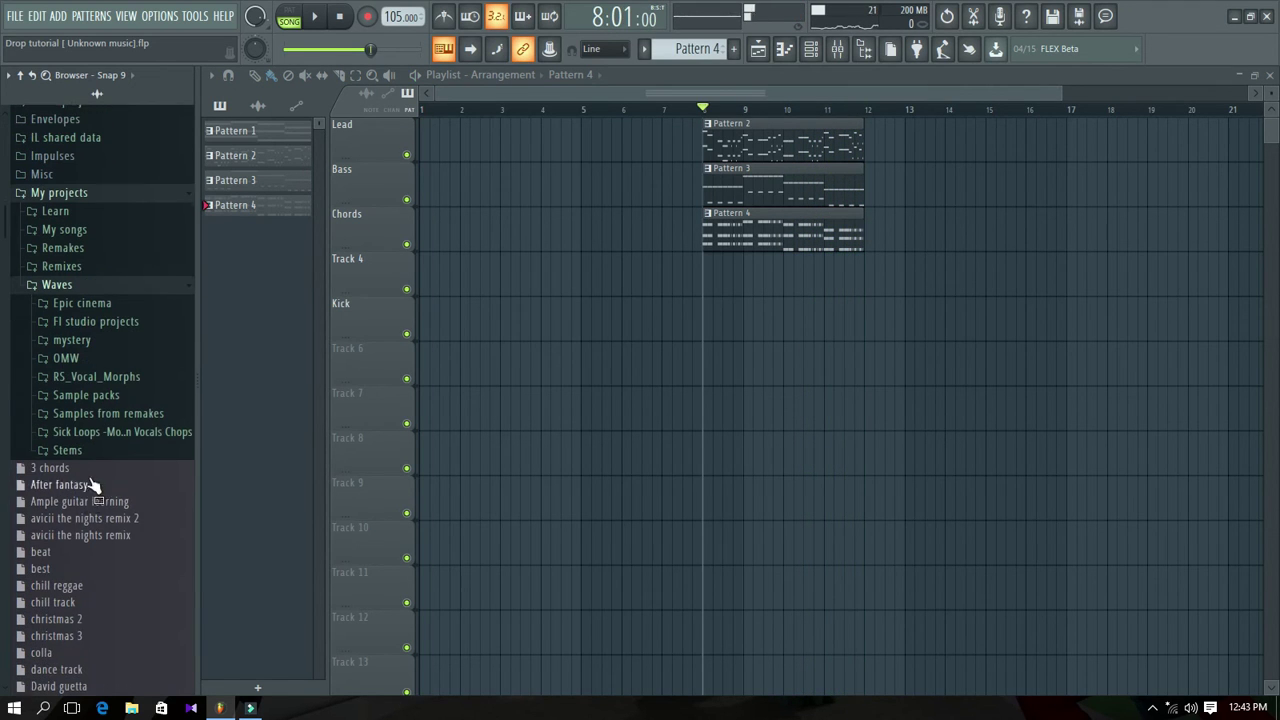
{"action": "left_click", "coordinate": [100, 414]}
{"action": "scroll", "coordinate": [98, 460], "scroll_direction": "down", "scroll_amount": 12}
{"action": "scroll", "coordinate": [98, 464], "scroll_direction": "down", "scroll_amount": 10}
Audition the DNC kick samples, place DNC_Kick_2 on every beat of the Kick track from bar 8 through bar 11, and play the arrangement.
{"action": "left_click", "coordinate": [91, 383]}
{"action": "left_click", "coordinate": [88, 400]}
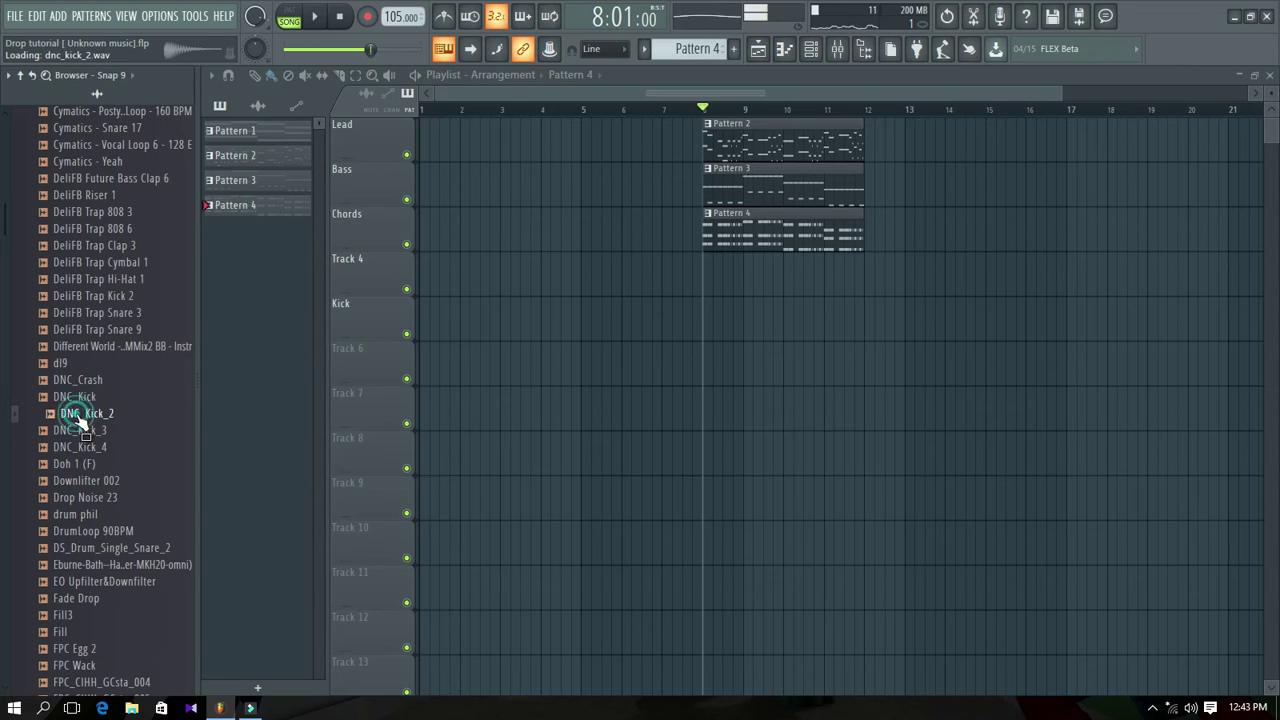
{"action": "left_click", "coordinate": [78, 433]}
{"action": "left_click", "coordinate": [77, 449]}
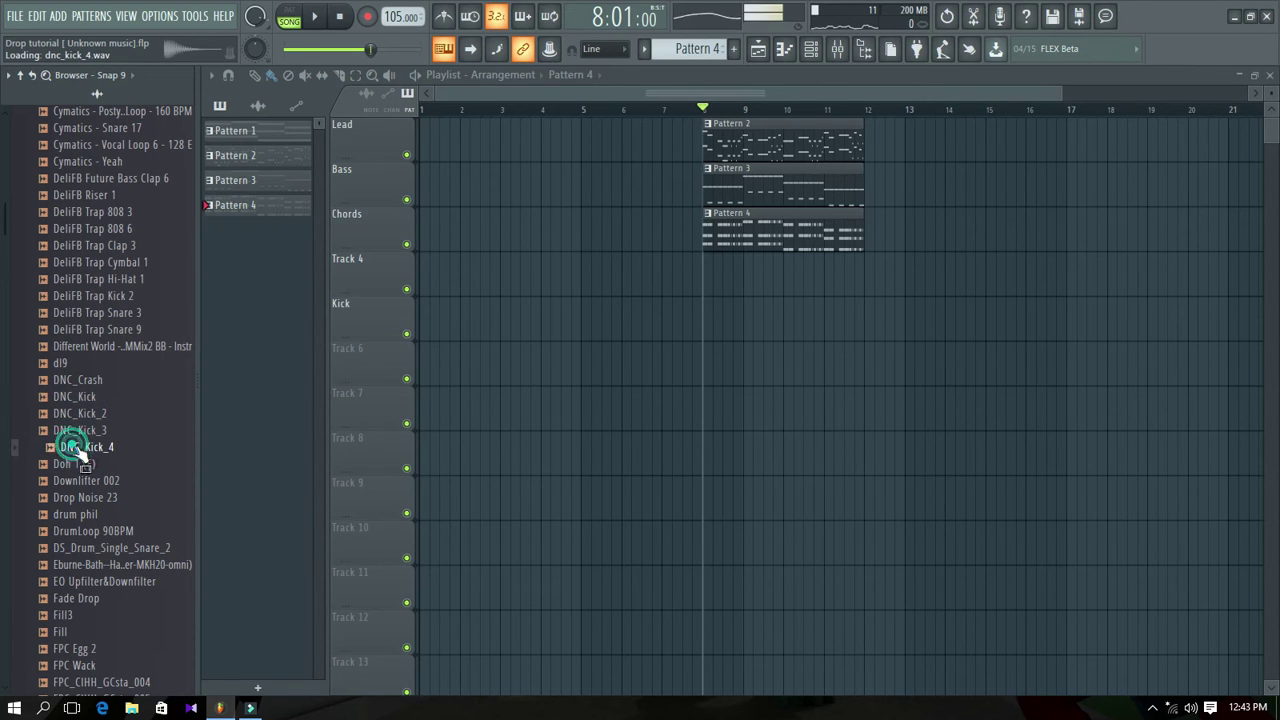
{"action": "mouse_move", "coordinate": [82, 413]}
{"action": "left_mouse_down"}
{"action": "mouse_move", "coordinate": [690, 368]}
{"action": "mouse_move", "coordinate": [709, 318]}
{"action": "mouse_move", "coordinate": [854, 323]}
{"action": "left_mouse_up"}
{"action": "key", "text": "space"}
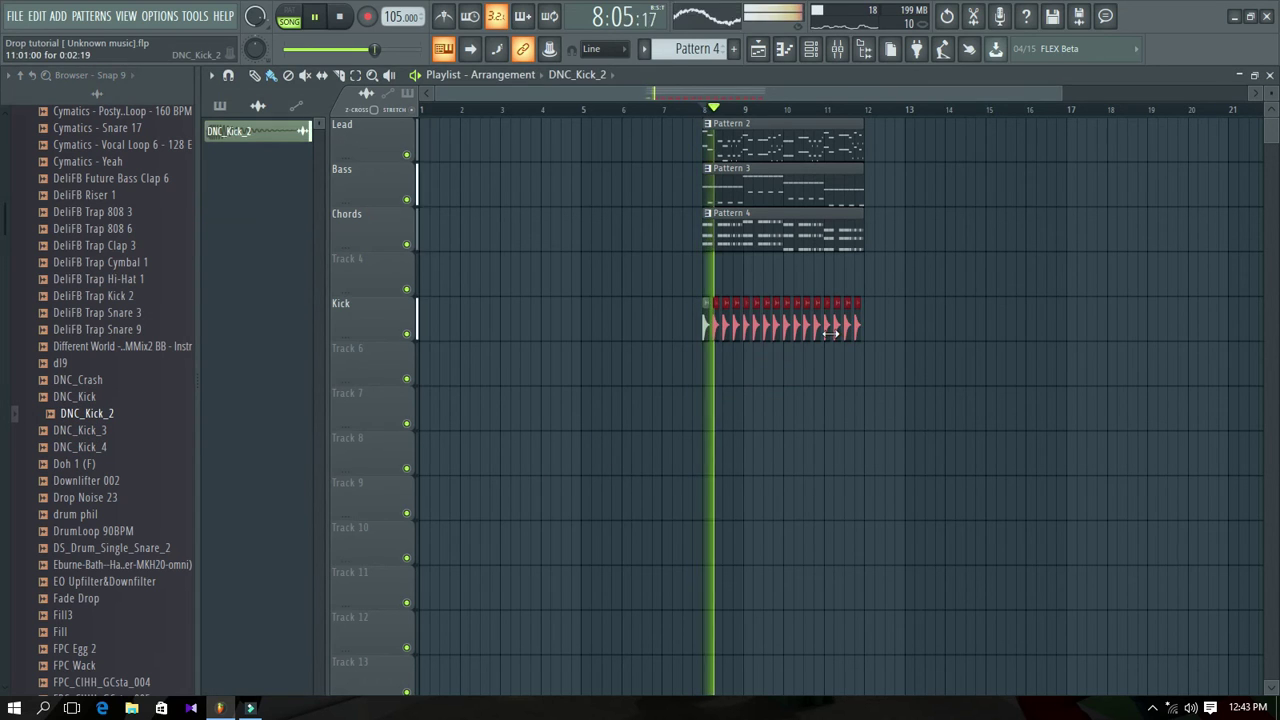
Stop playback and route the DNC_Kick_2 sample to mixer insert 1.
{"action": "double_click", "coordinate": [829, 306]}
{"action": "left_click", "coordinate": [842, 52]}
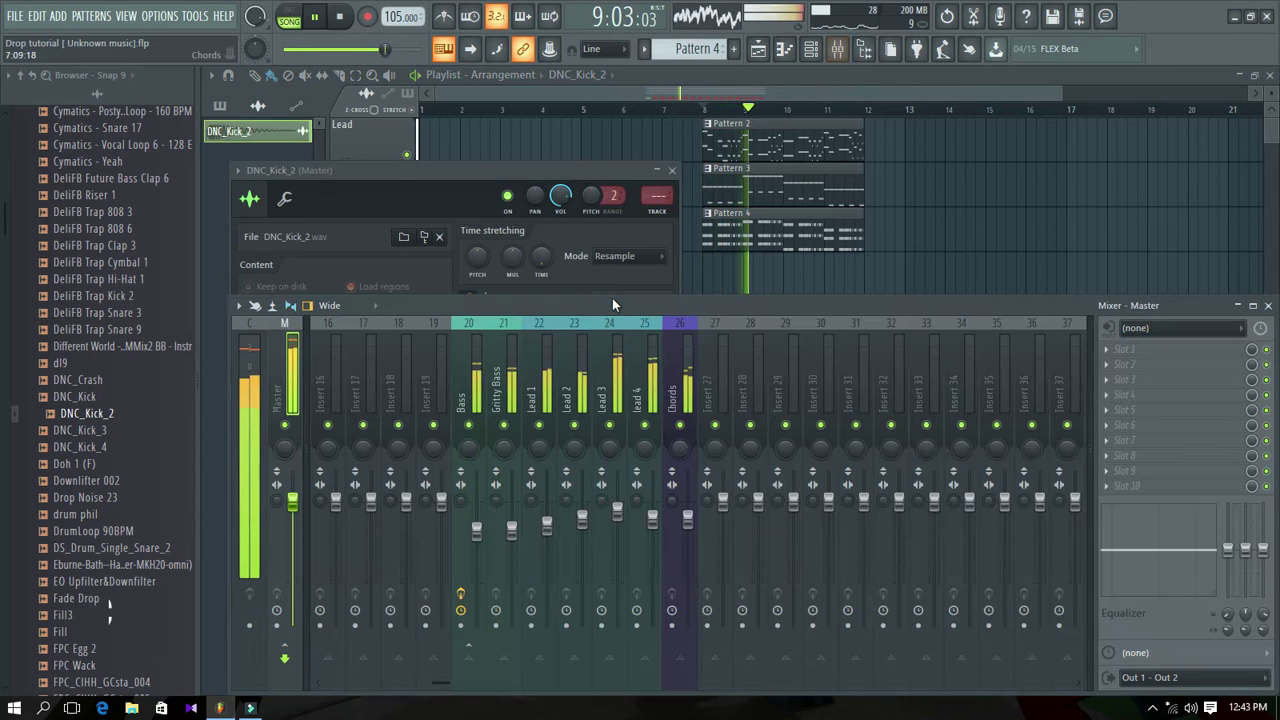
{"action": "key", "text": "space"}
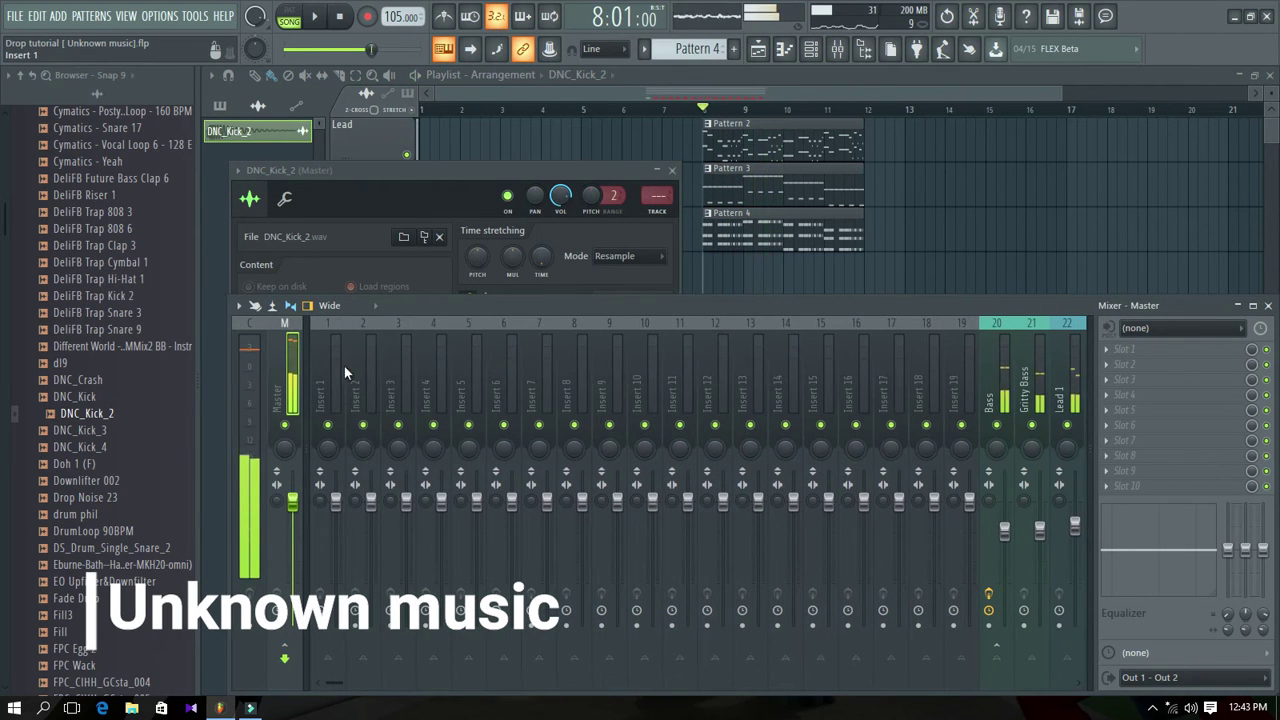
{"action": "right_click", "coordinate": [344, 366]}
{"action": "mouse_move", "coordinate": [450, 445]}
{"action": "left_click", "coordinate": [530, 446]}
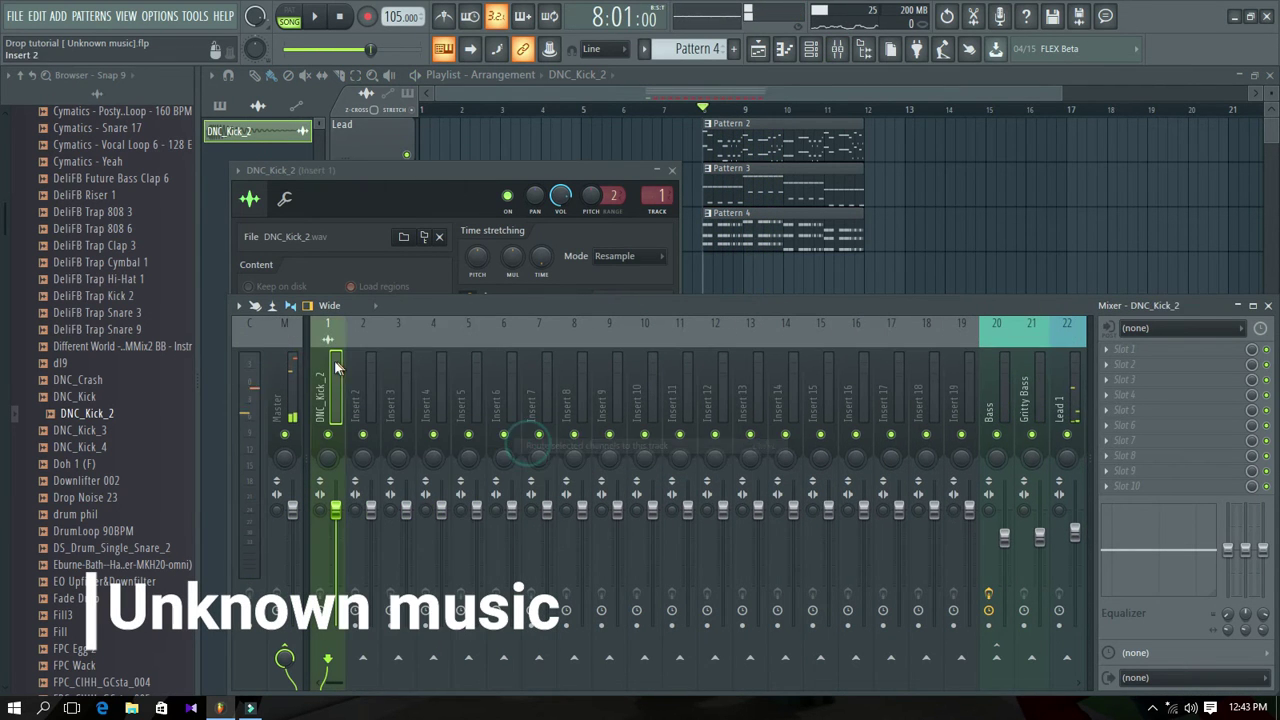
Add Soundgoodizer to the first effect slot of the DNC_Kick_2 mixer track and return to the playlist.
{"action": "left_click", "coordinate": [1112, 349]}
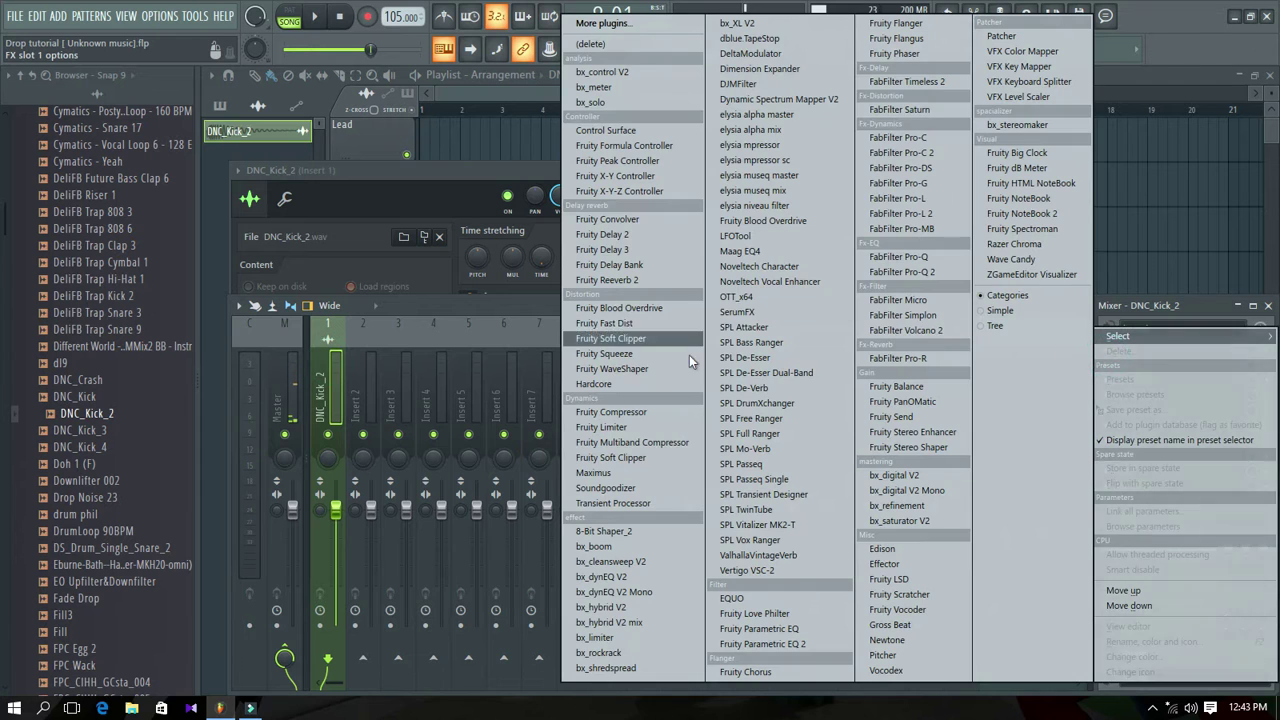
{"action": "left_click", "coordinate": [645, 487]}
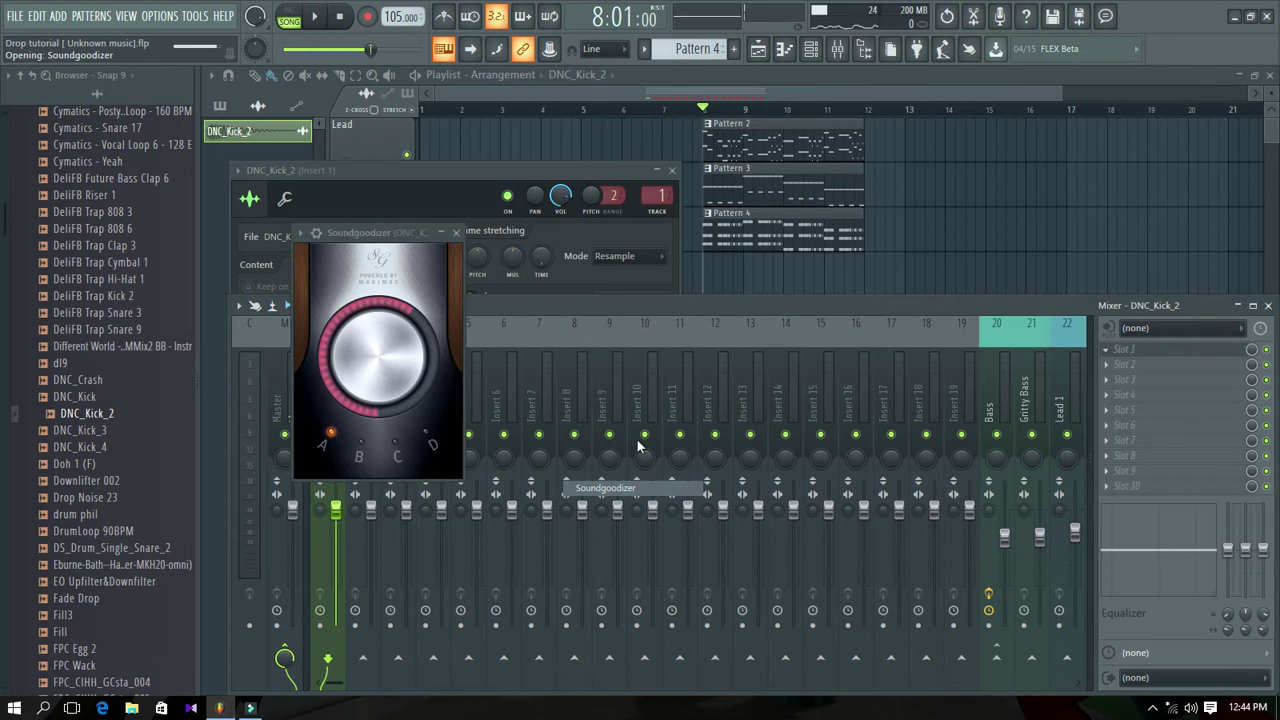
{"action": "left_click", "coordinate": [456, 233]}
{"action": "left_click", "coordinate": [710, 80]}
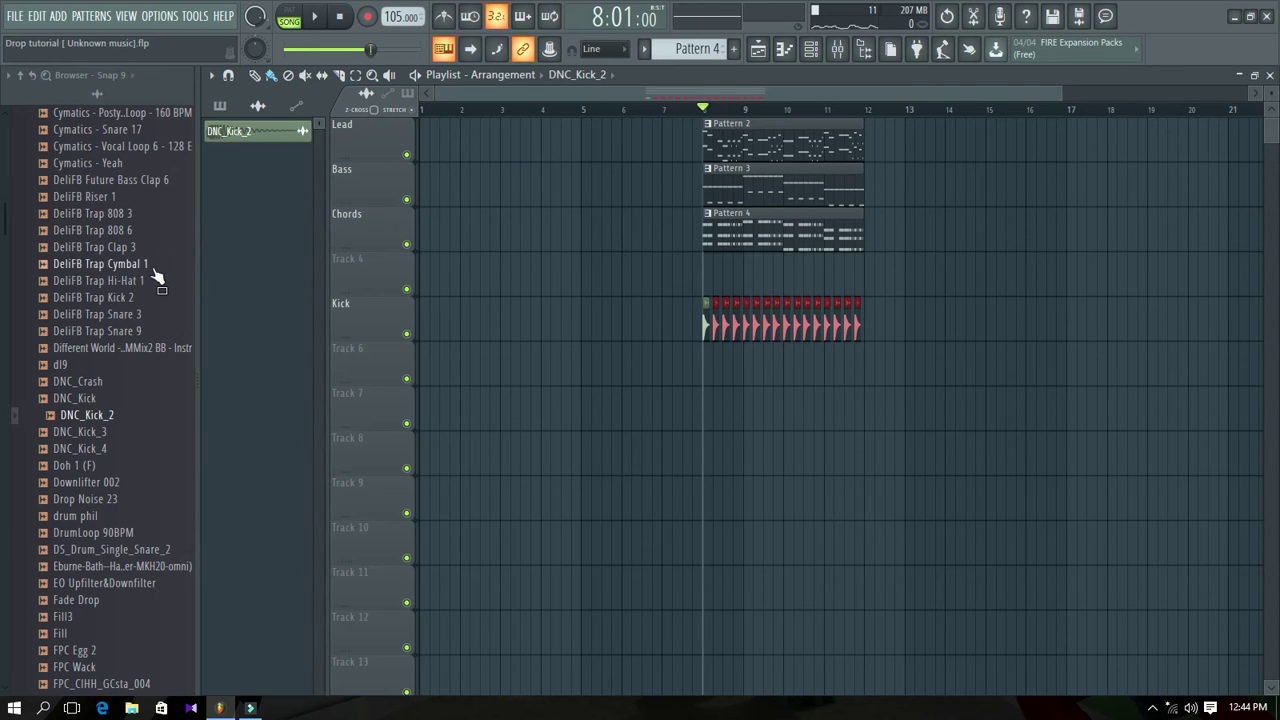
Look through the Samples from remakes folder for an effect sample to add to the drop.
{"action": "scroll", "coordinate": [135, 291], "scroll_direction": "down", "scroll_amount": 15}
{"action": "scroll", "coordinate": [135, 310], "scroll_direction": "down", "scroll_amount": 15}
{"action": "scroll", "coordinate": [135, 310], "scroll_direction": "down", "scroll_amount": 15}
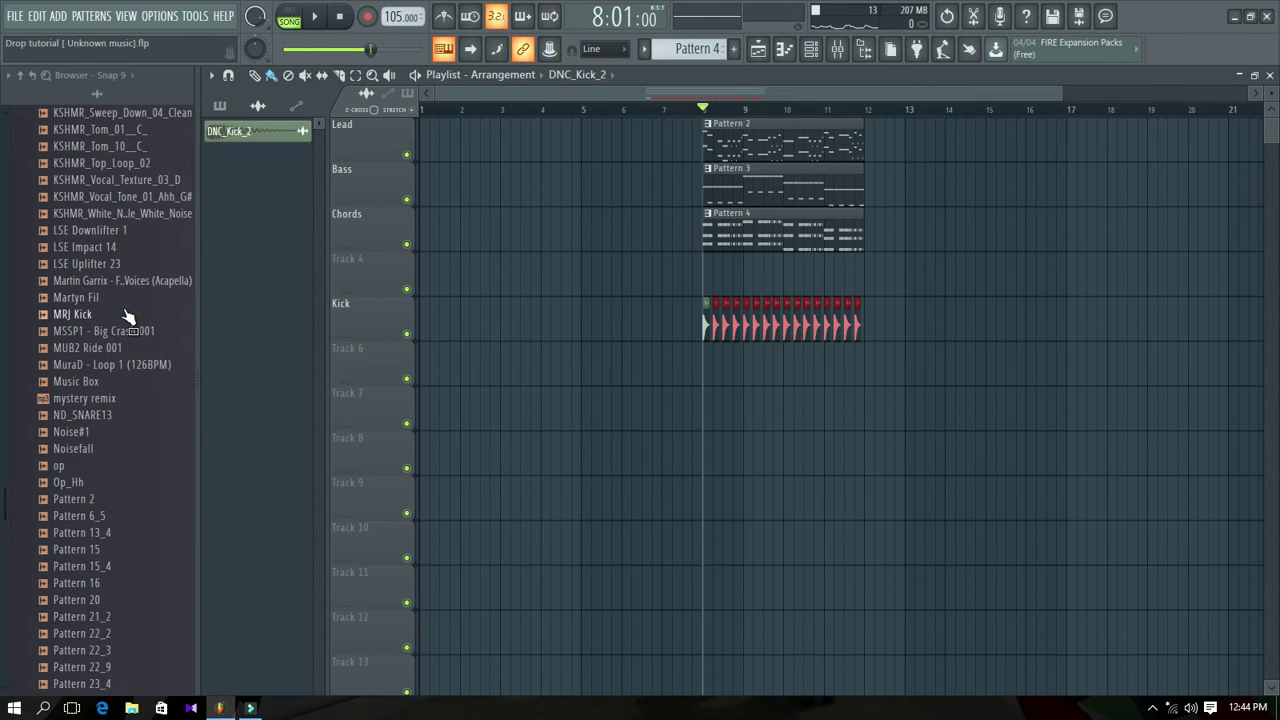
{"action": "scroll", "coordinate": [128, 316], "scroll_direction": "down", "scroll_amount": 10}
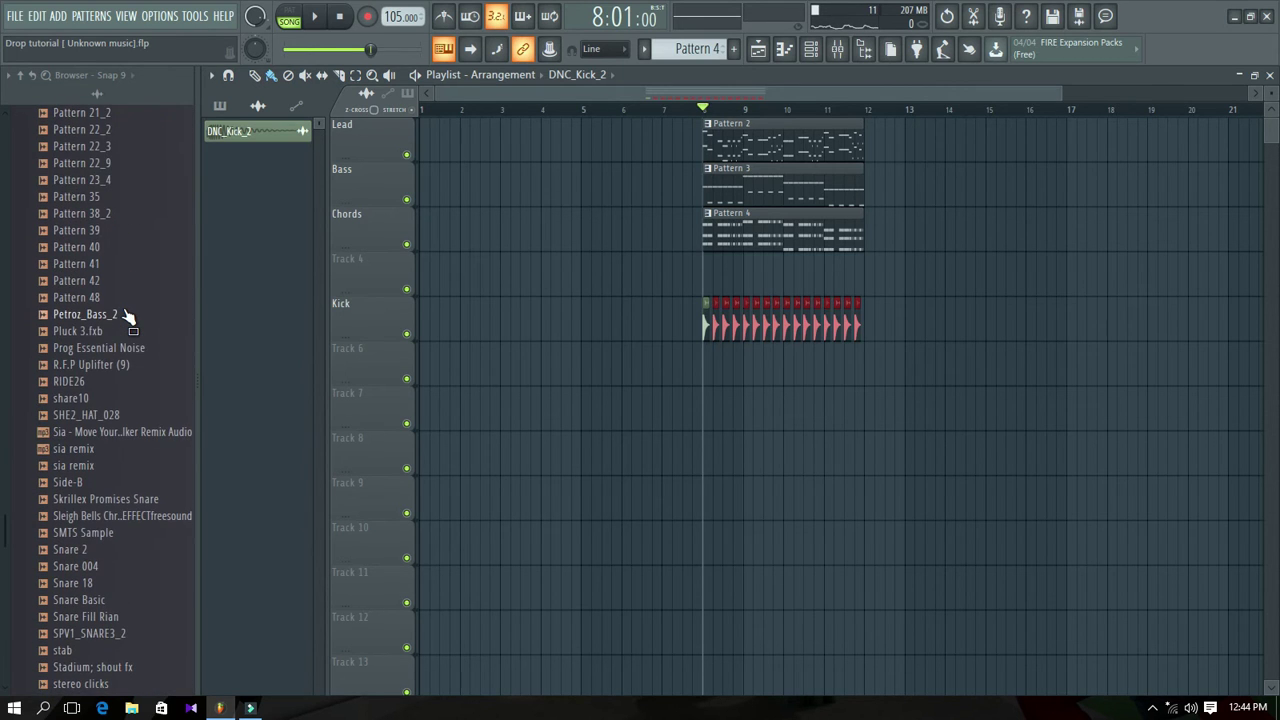
{"action": "scroll", "coordinate": [128, 316], "scroll_direction": "down", "scroll_amount": 14}
{"action": "scroll", "coordinate": [125, 325], "scroll_direction": "up", "scroll_amount": 9}
{"action": "scroll", "coordinate": [125, 325], "scroll_direction": "up", "scroll_amount": 10}
{"action": "scroll", "coordinate": [125, 325], "scroll_direction": "down", "scroll_amount": 3}
{"action": "scroll", "coordinate": [125, 325], "scroll_direction": "up", "scroll_amount": 4}
{"action": "scroll", "coordinate": [125, 325], "scroll_direction": "up", "scroll_amount": 8}
{"action": "scroll", "coordinate": [125, 325], "scroll_direction": "down", "scroll_amount": 3}
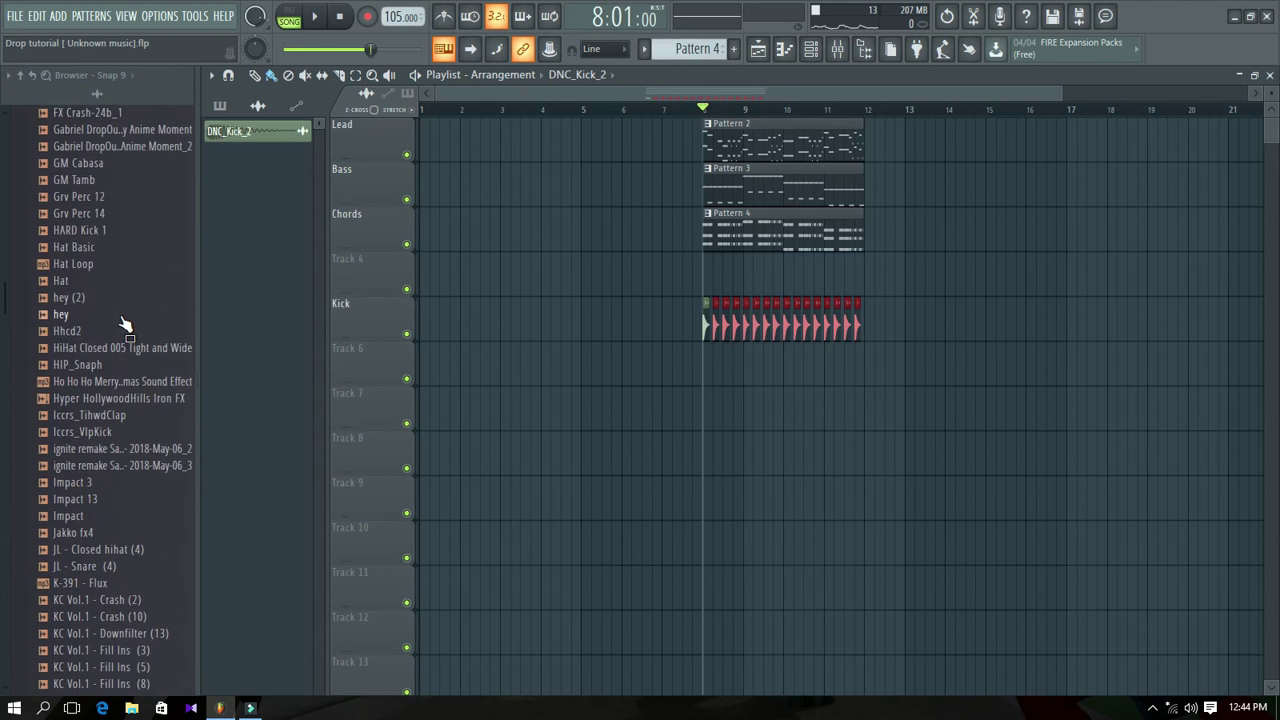
{"action": "scroll", "coordinate": [110, 345], "scroll_direction": "up", "scroll_amount": 8}
Place Jakko fx4 on Track 7 from half a bar before bar 8 up to bar 12, delete the extra clip, and play from its start.
{"action": "left_click_drag", "start_coordinate": [90, 540], "coordinate": [756, 408]}
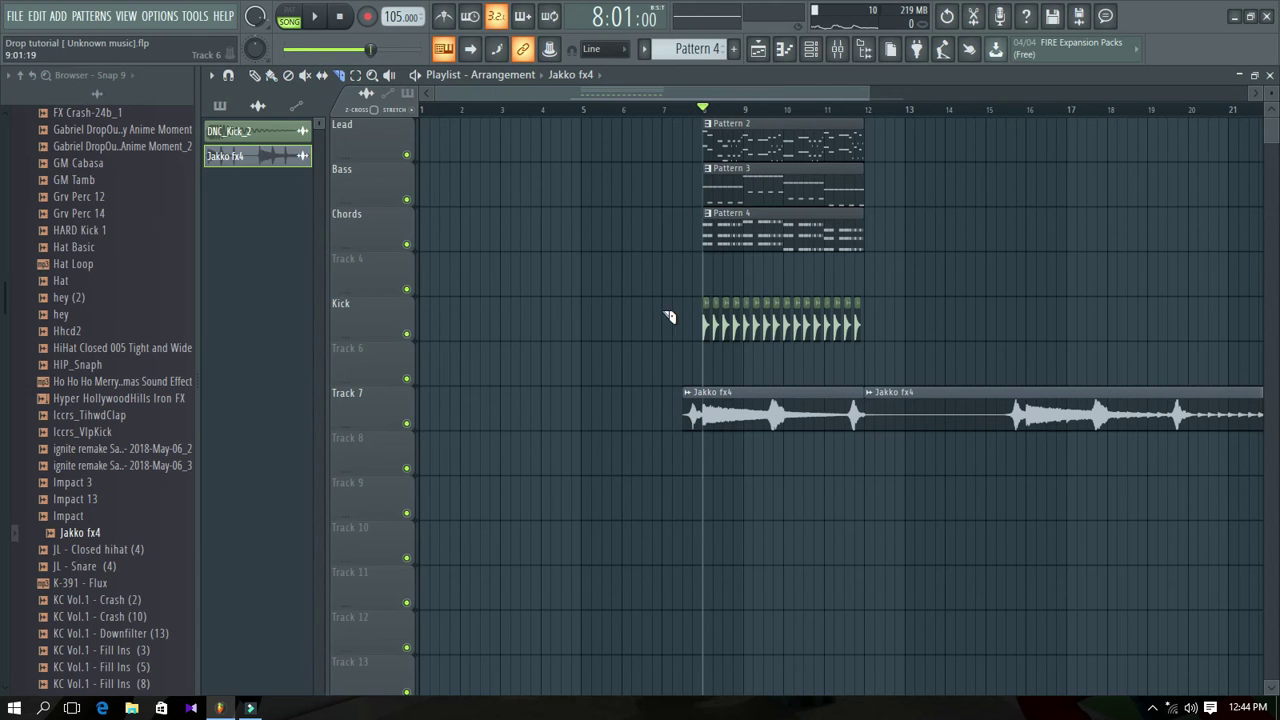
{"action": "right_click", "coordinate": [1103, 430]}
{"action": "key", "text": "space"}
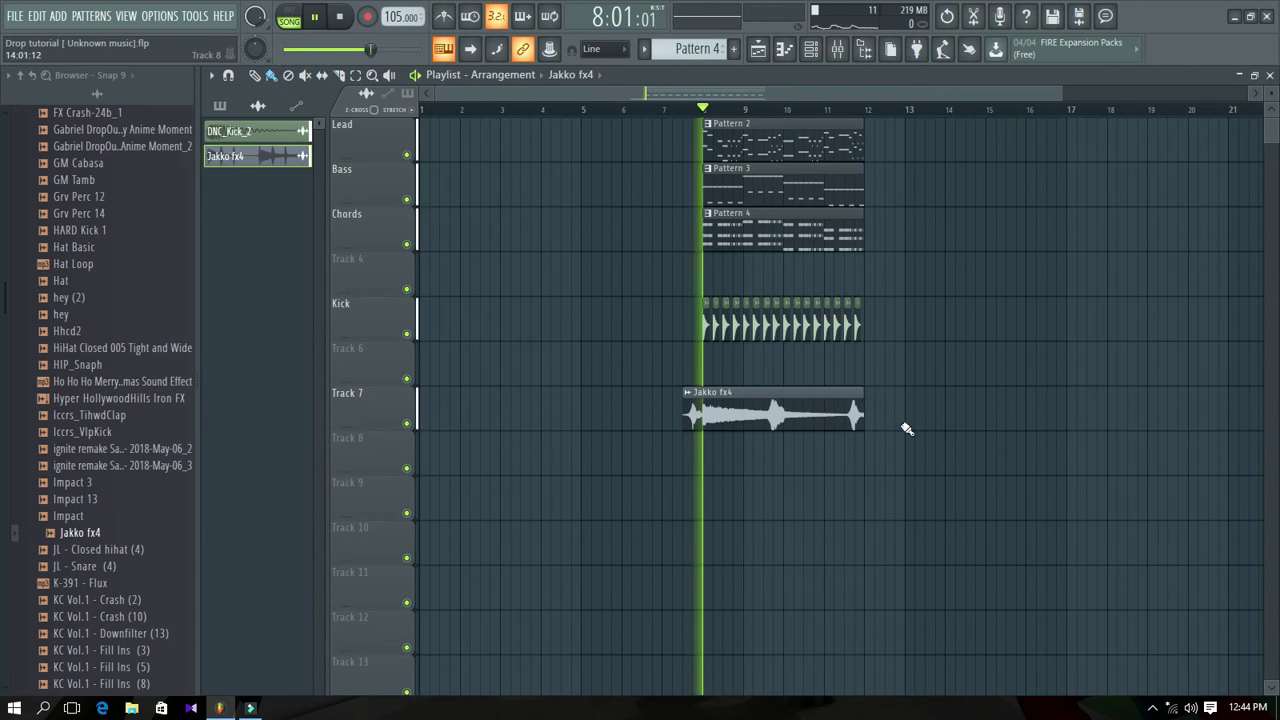
{"action": "left_click", "coordinate": [683, 105]}
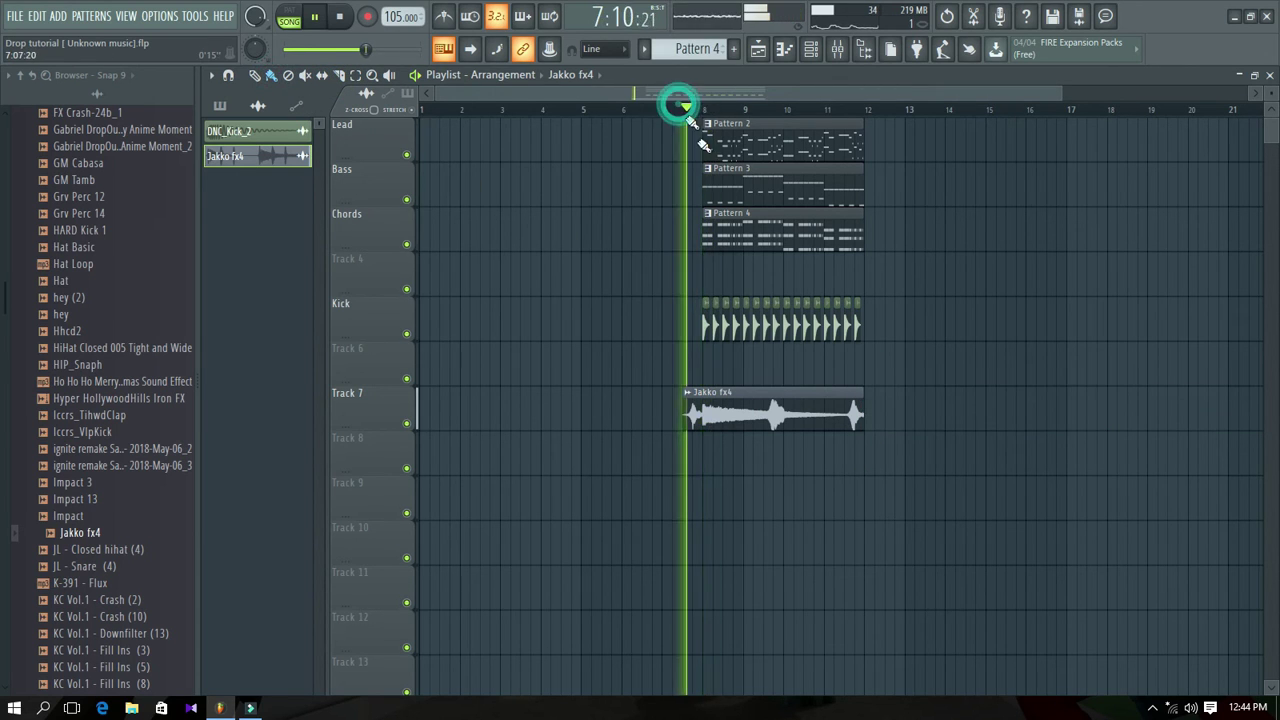
Route the Jakko fx4 sample to mixer insert 8.
{"action": "double_click", "coordinate": [785, 415]}
{"action": "key", "text": "F9"}
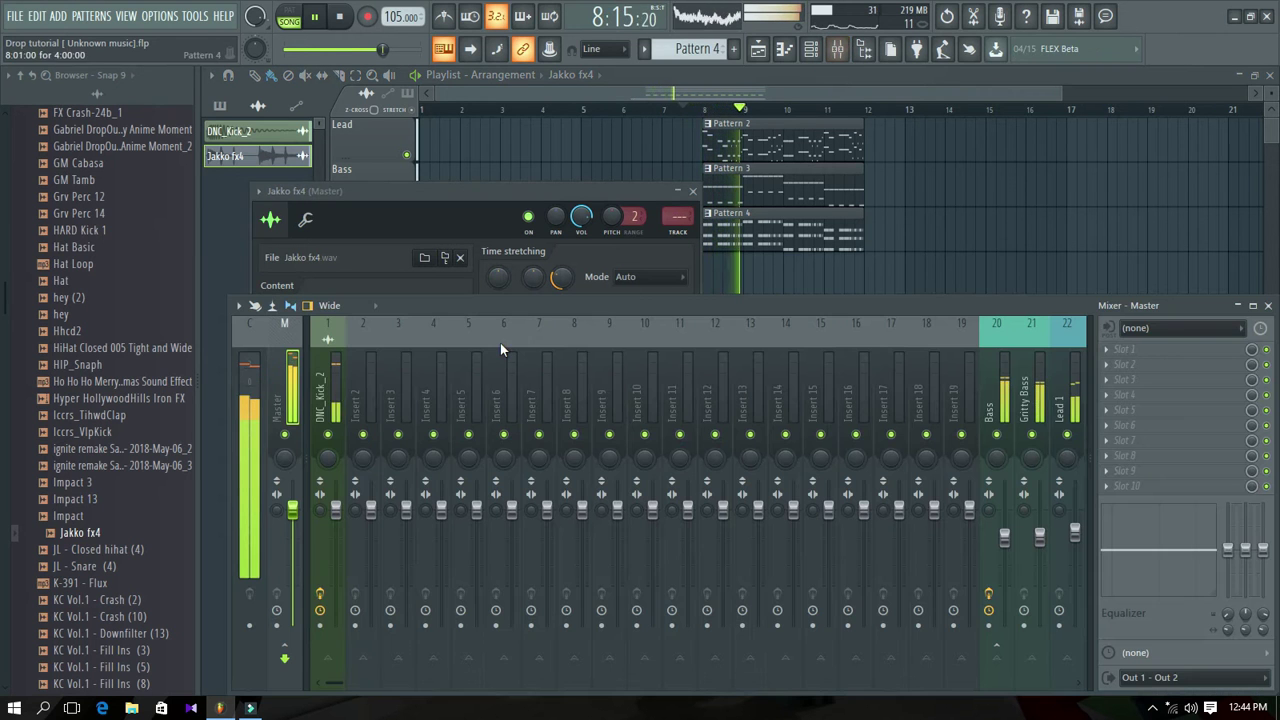
{"action": "right_click", "coordinate": [585, 376]}
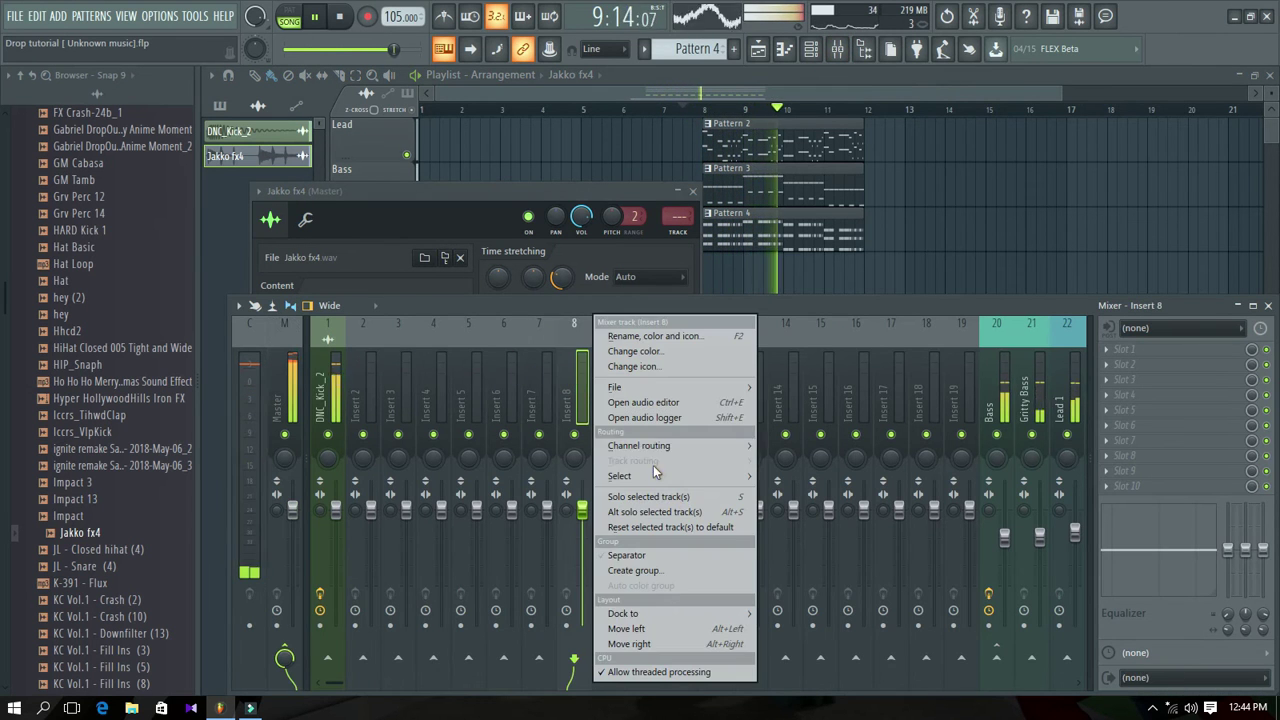
{"action": "mouse_move", "coordinate": [700, 444]}
{"action": "left_click", "coordinate": [785, 447]}
Lower the Jakko fx4 mixer track's volume, close the sample and mixer windows, and listen to the arrangement again.
{"action": "left_click_drag", "start_coordinate": [582, 510], "coordinate": [587, 545]}
{"action": "key", "text": "space"}
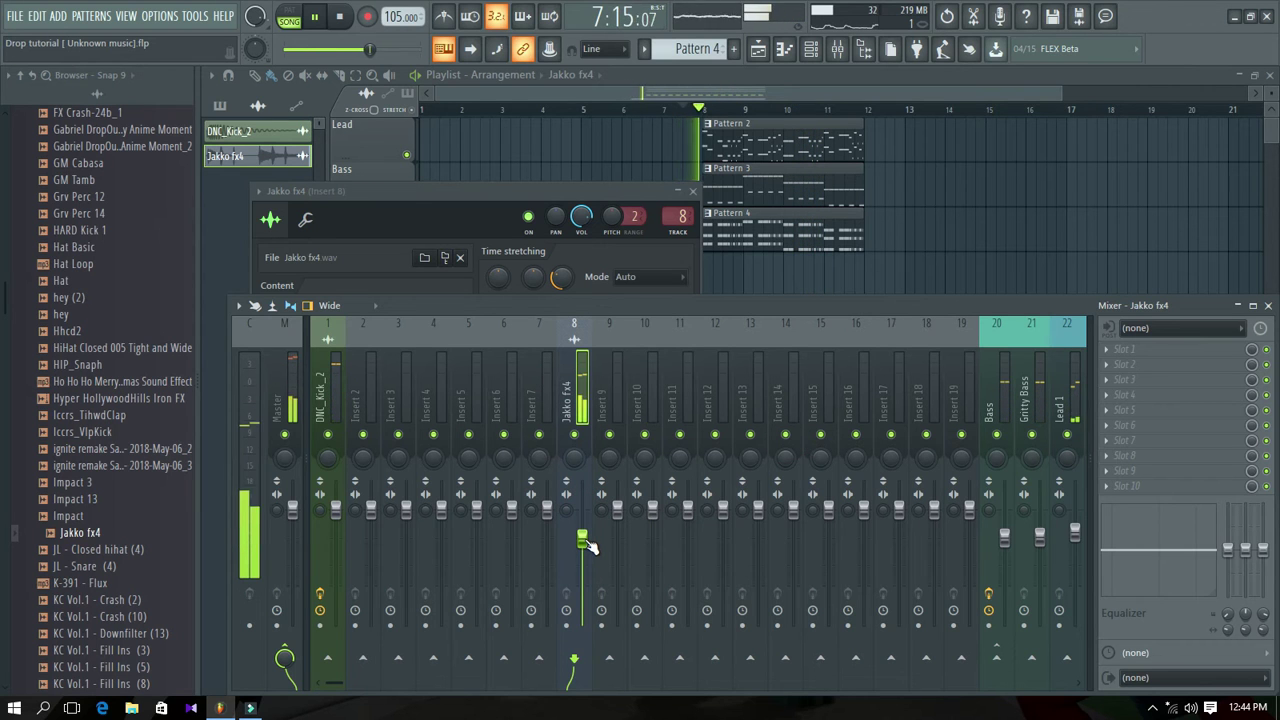
{"action": "left_click", "coordinate": [694, 191]}
{"action": "key", "text": "F9"}
{"action": "left_click", "coordinate": [700, 410]}
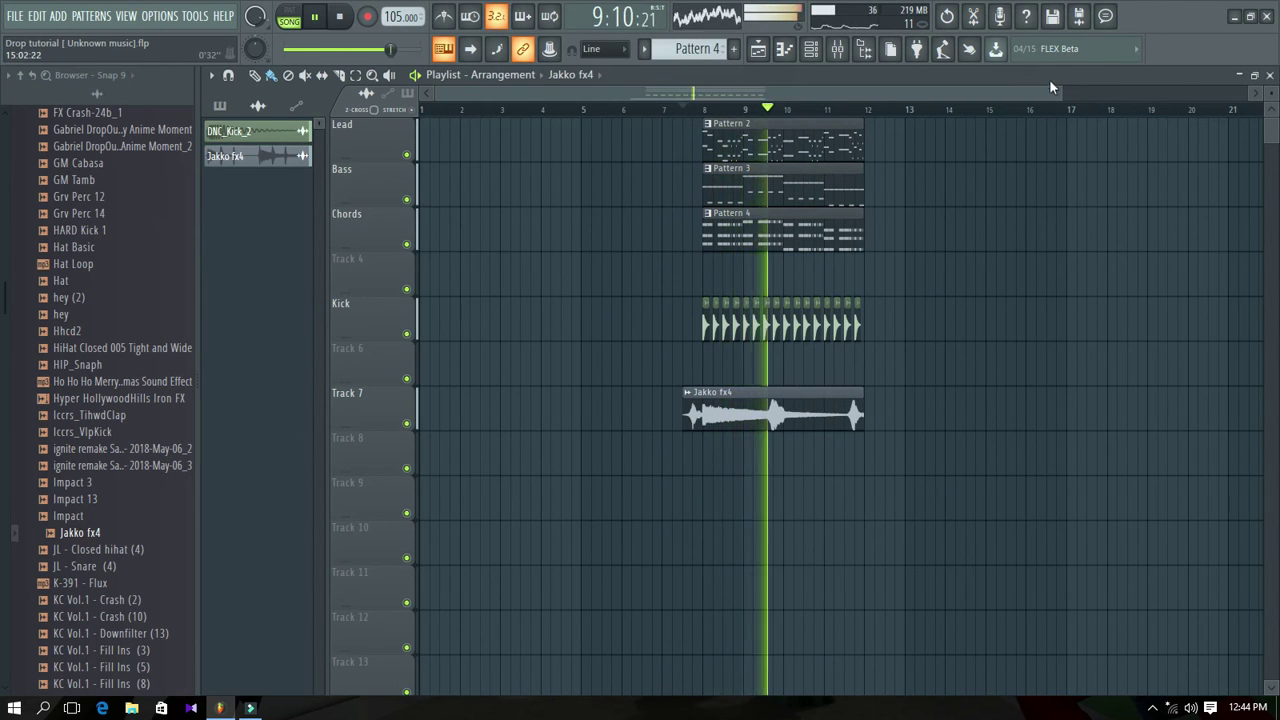
{"action": "left_click_drag", "start_coordinate": [1060, 93], "coordinate": [975, 99]}
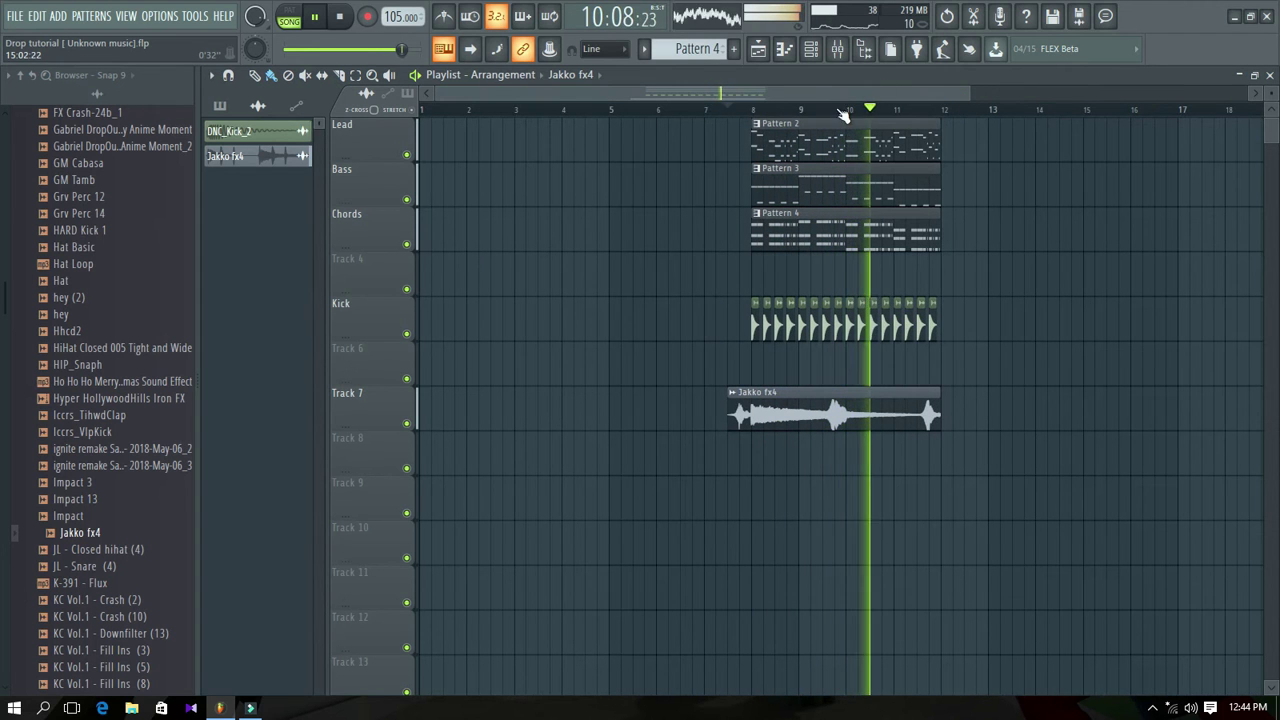
{"action": "key", "text": "space"}
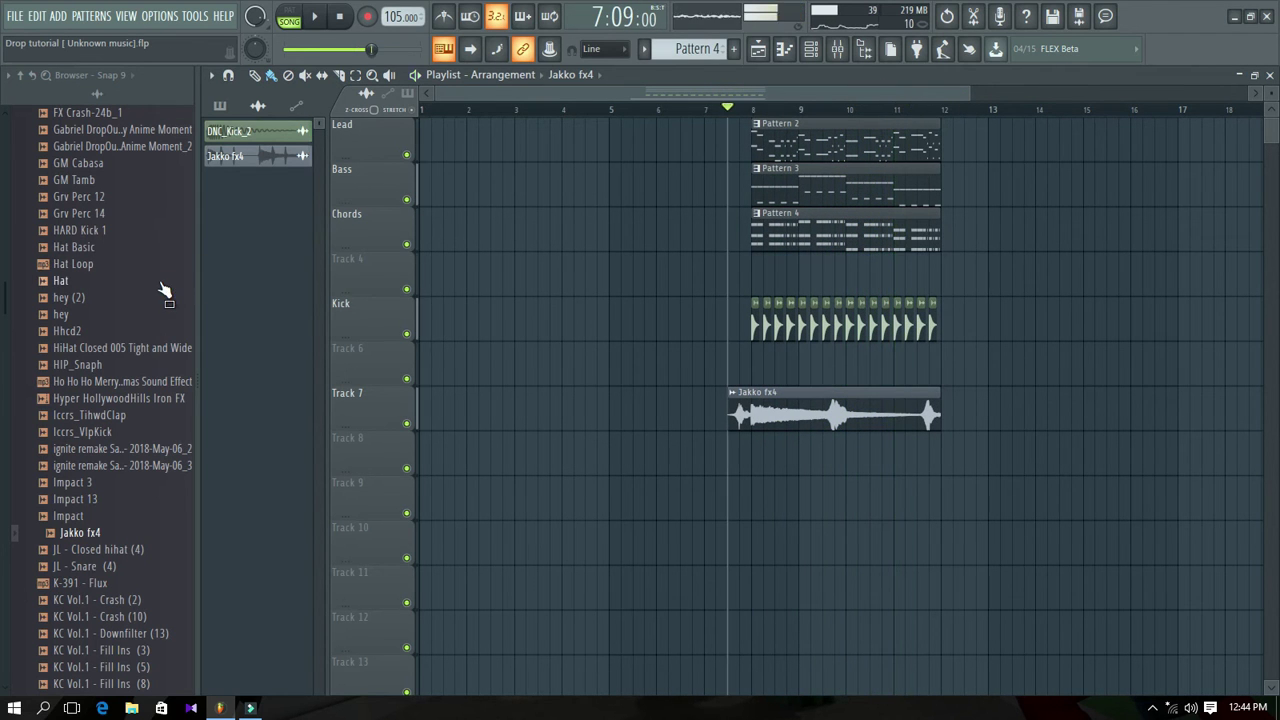
Collapse the Samples from remakes folder and open the signature fills folder under Sample packs, KSHMR-Vol.3, KSHMR_Fills.
{"action": "scroll", "coordinate": [160, 292], "scroll_direction": "up", "scroll_amount": 20}
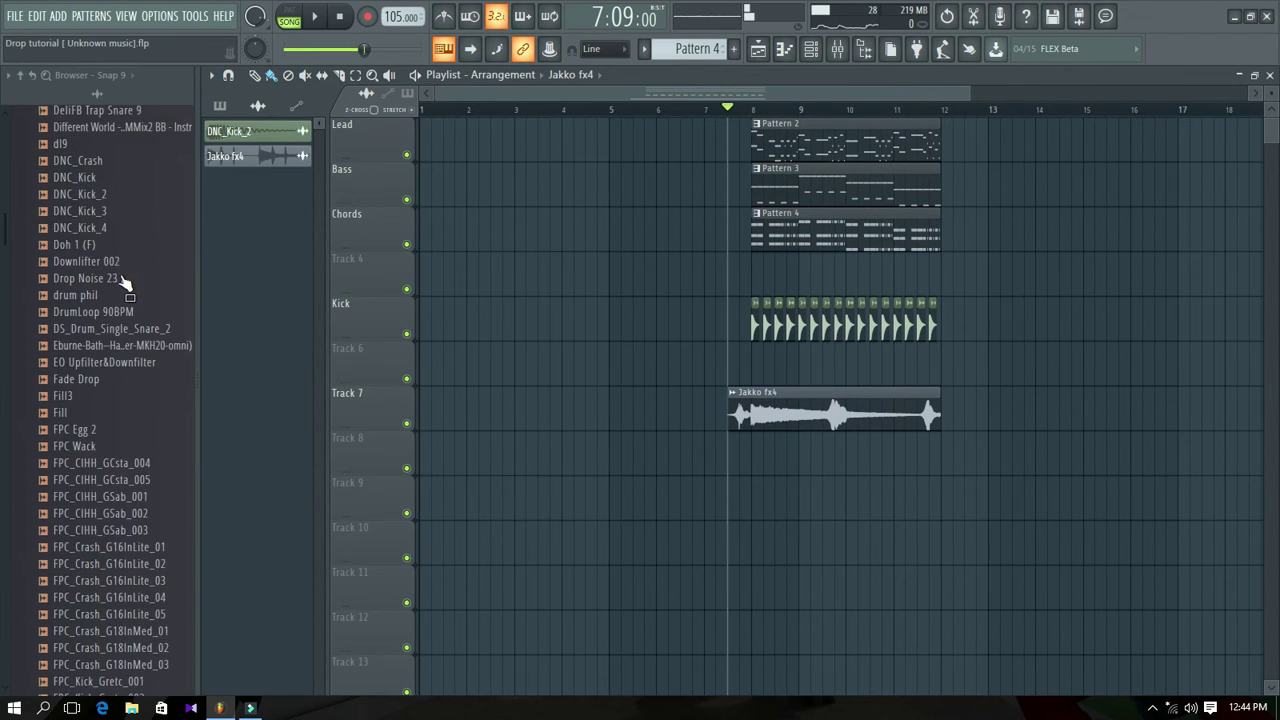
{"action": "scroll", "coordinate": [85, 300], "scroll_direction": "up", "scroll_amount": 10}
{"action": "scroll", "coordinate": [88, 400], "scroll_direction": "down", "scroll_amount": 6}
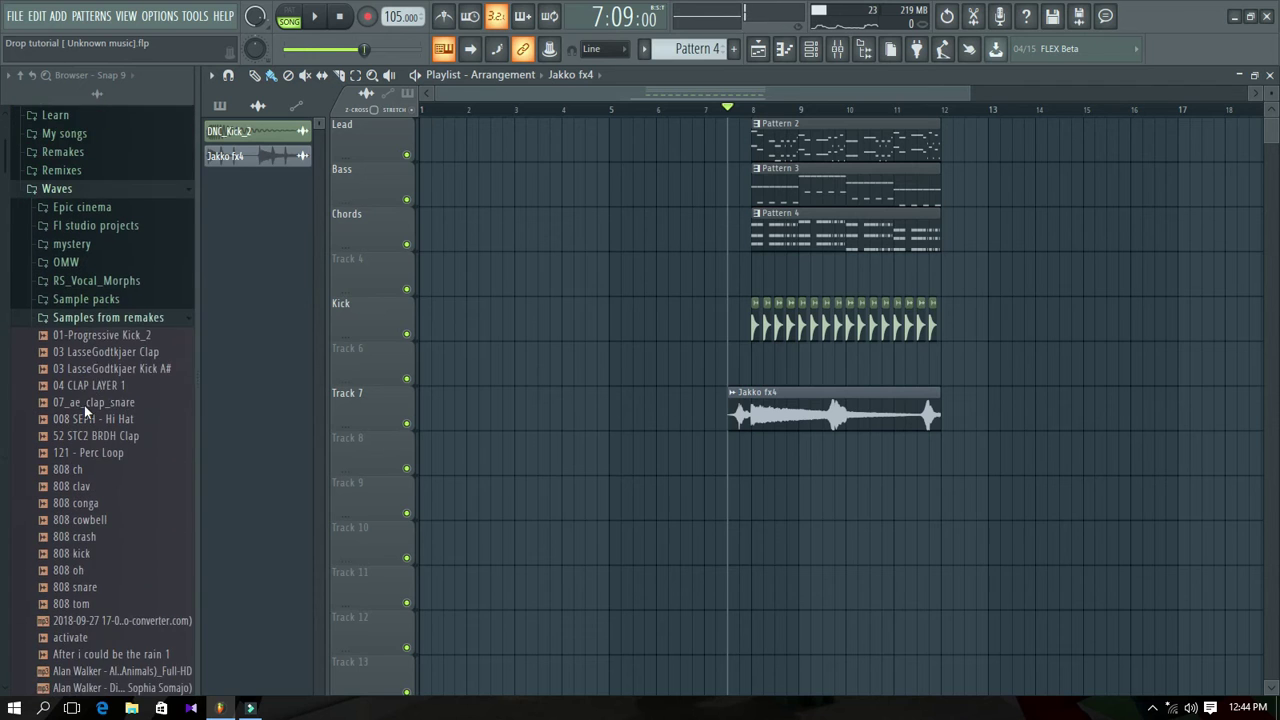
{"action": "left_click", "coordinate": [107, 312]}
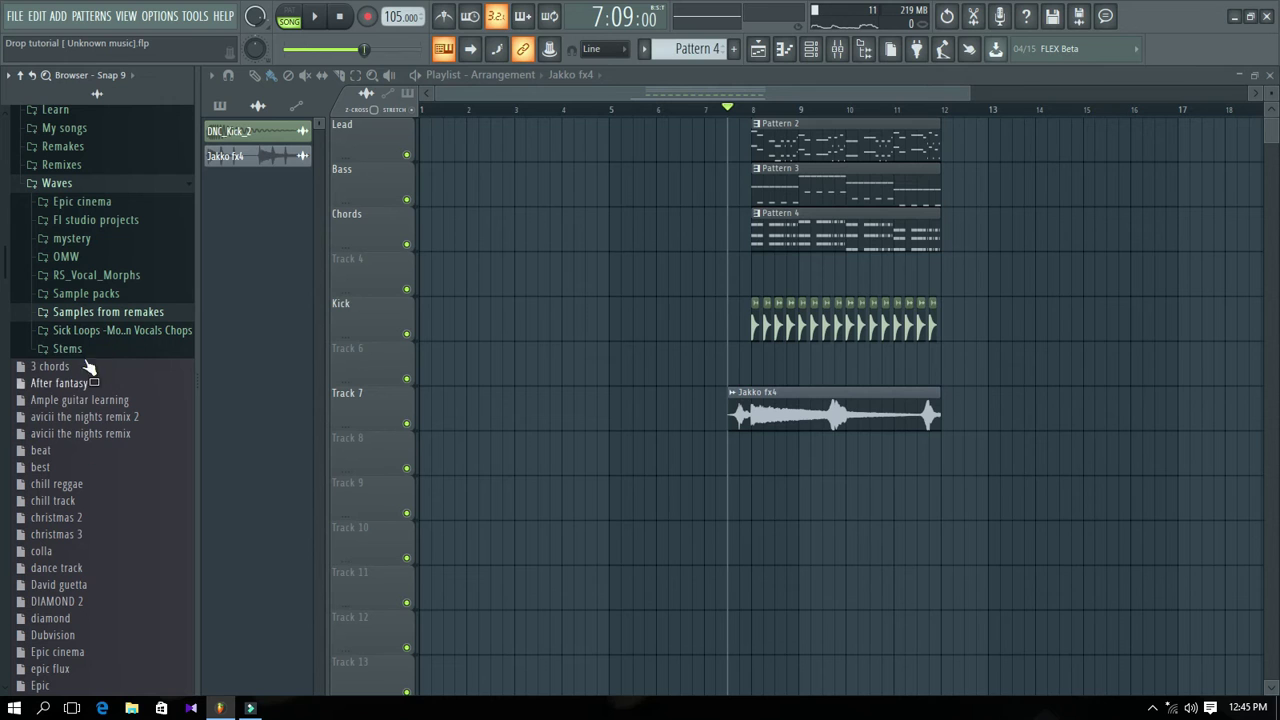
{"action": "left_click", "coordinate": [104, 297]}
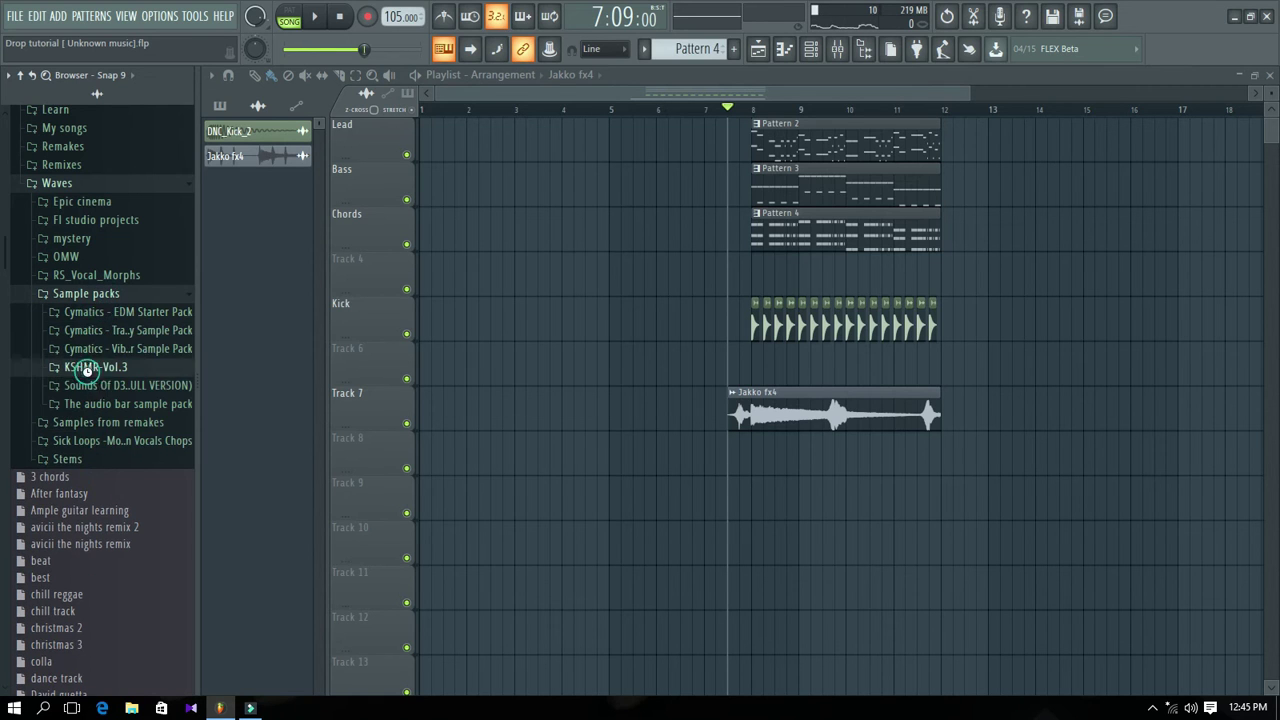
{"action": "left_click", "coordinate": [92, 367]}
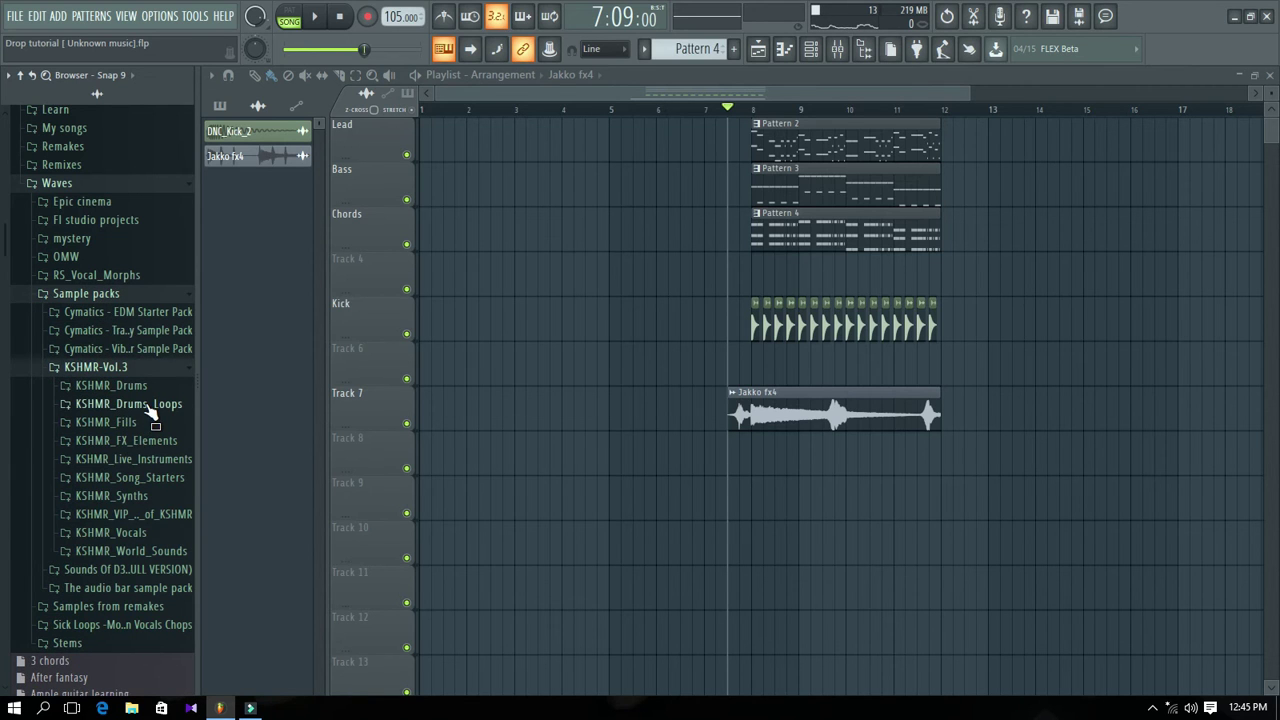
{"action": "left_click", "coordinate": [148, 387]}
{"action": "left_click", "coordinate": [148, 387]}
{"action": "left_click", "coordinate": [148, 422]}
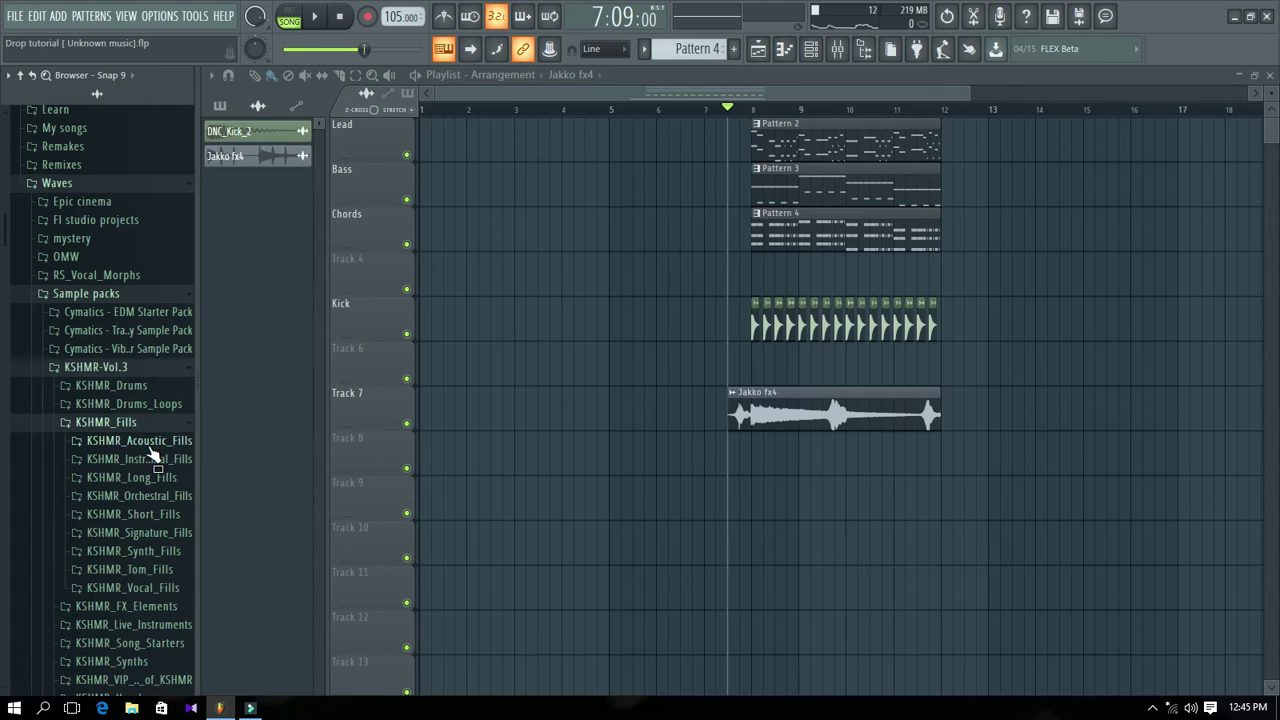
{"action": "left_click", "coordinate": [156, 533]}
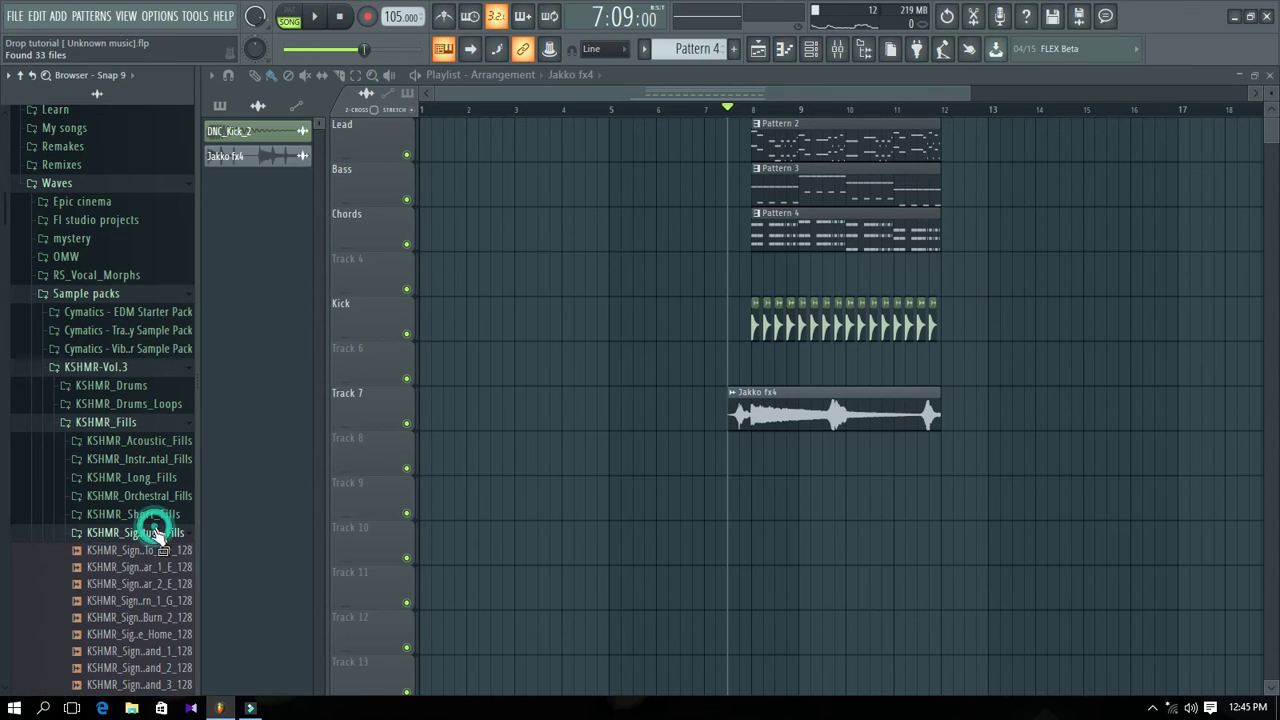
Audition the first two signature fills and place KSHMR_Signature_Fill_02_Bazaar_1_E_128 on Track 8, half a bar before bar 8.
{"action": "left_click", "coordinate": [150, 551]}
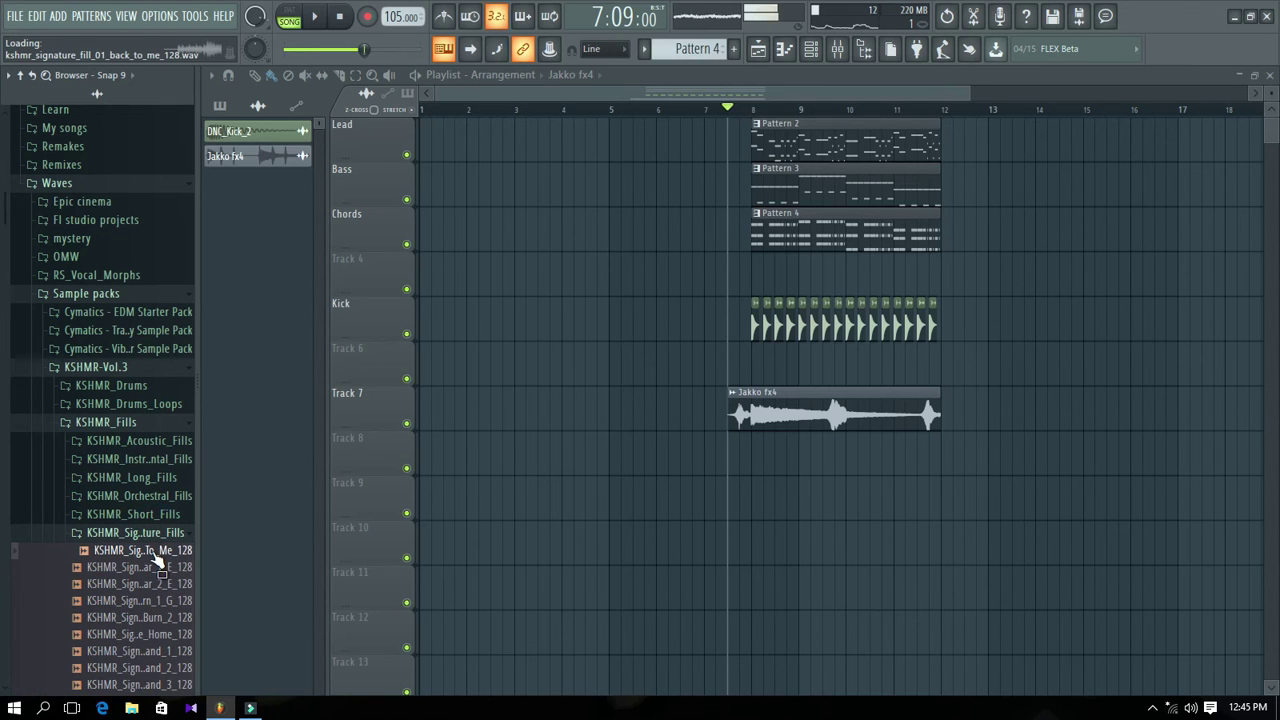
{"action": "left_click", "coordinate": [152, 567]}
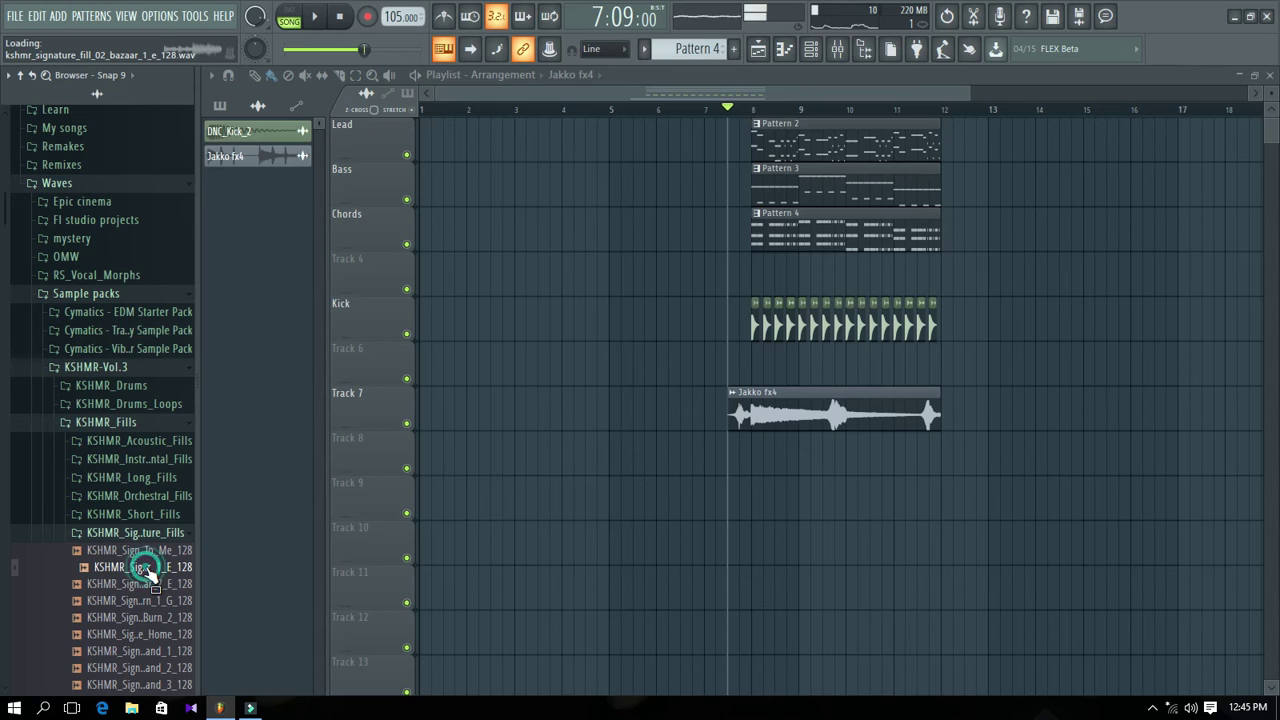
{"action": "left_click_drag", "start_coordinate": [145, 578], "coordinate": [712, 462]}
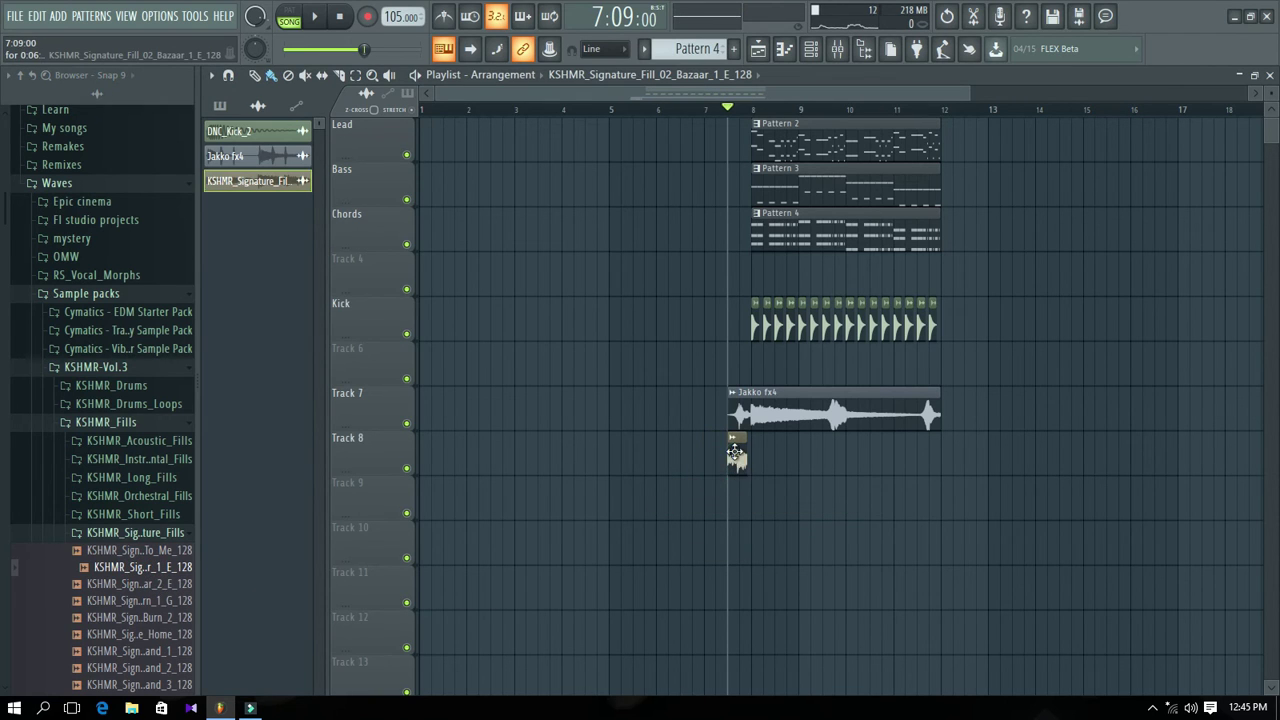
Time-stretch the Bazaar fill to end at bar 8, close its settings, and play the arrangement from just before the fill.
{"action": "double_click", "coordinate": [735, 455]}
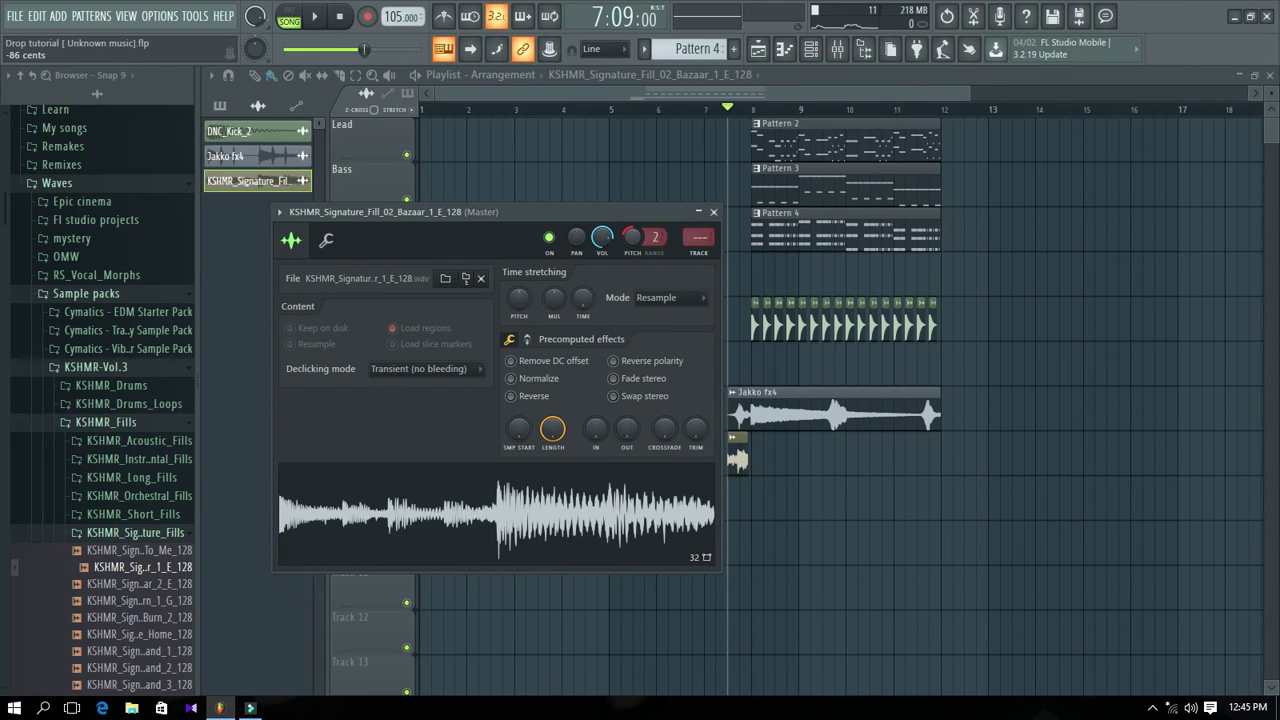
{"action": "left_click_drag", "start_coordinate": [580, 308], "coordinate": [580, 290]}
{"action": "key", "text": "space"}
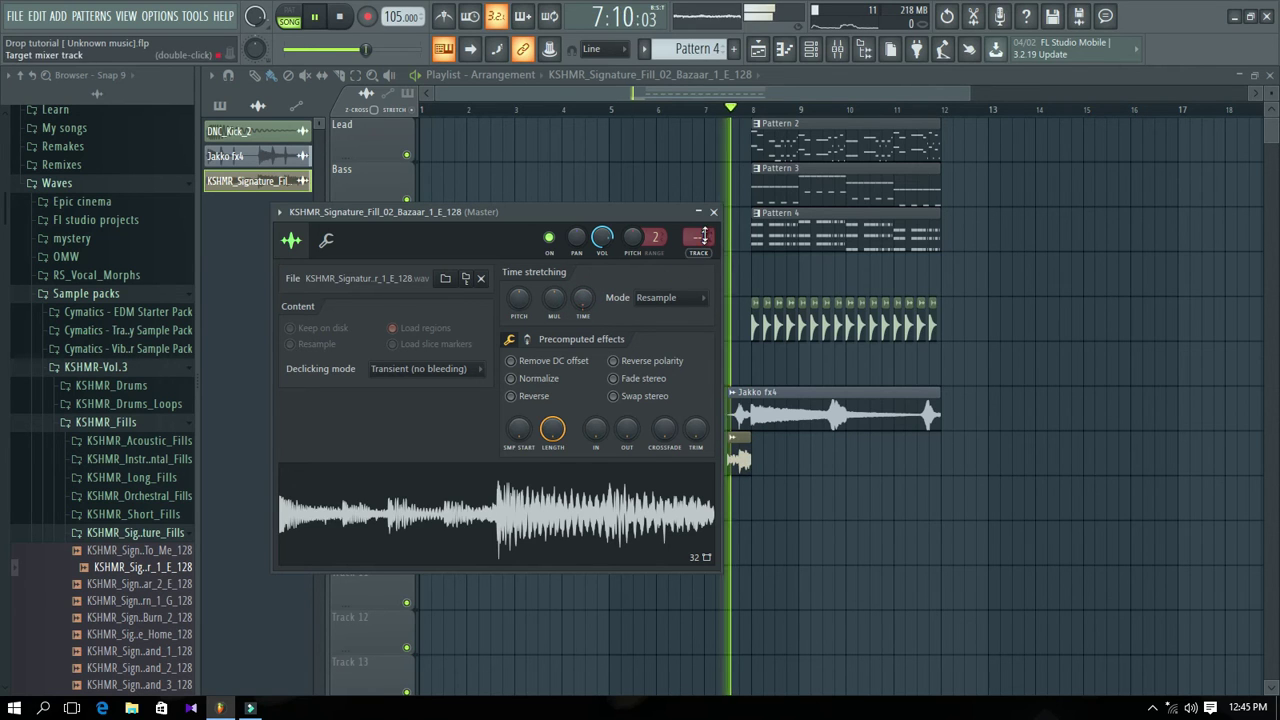
{"action": "left_click", "coordinate": [713, 212]}
{"action": "left_click", "coordinate": [717, 109]}
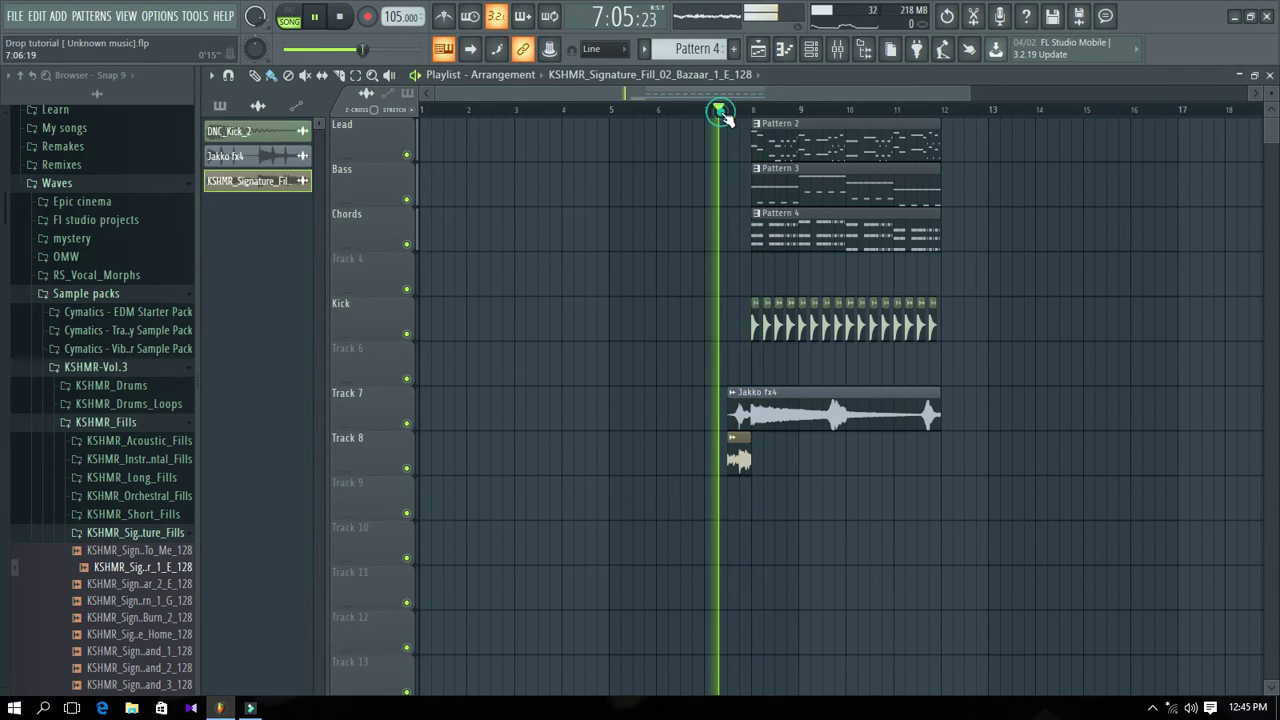
Play the arrangement from just before the Bazaar fill, replay it once from the start marker, and stop.
{"action": "left_click_drag", "start_coordinate": [739, 91], "coordinate": [849, 93]}
{"action": "left_click_drag", "start_coordinate": [1080, 92], "coordinate": [955, 93]}
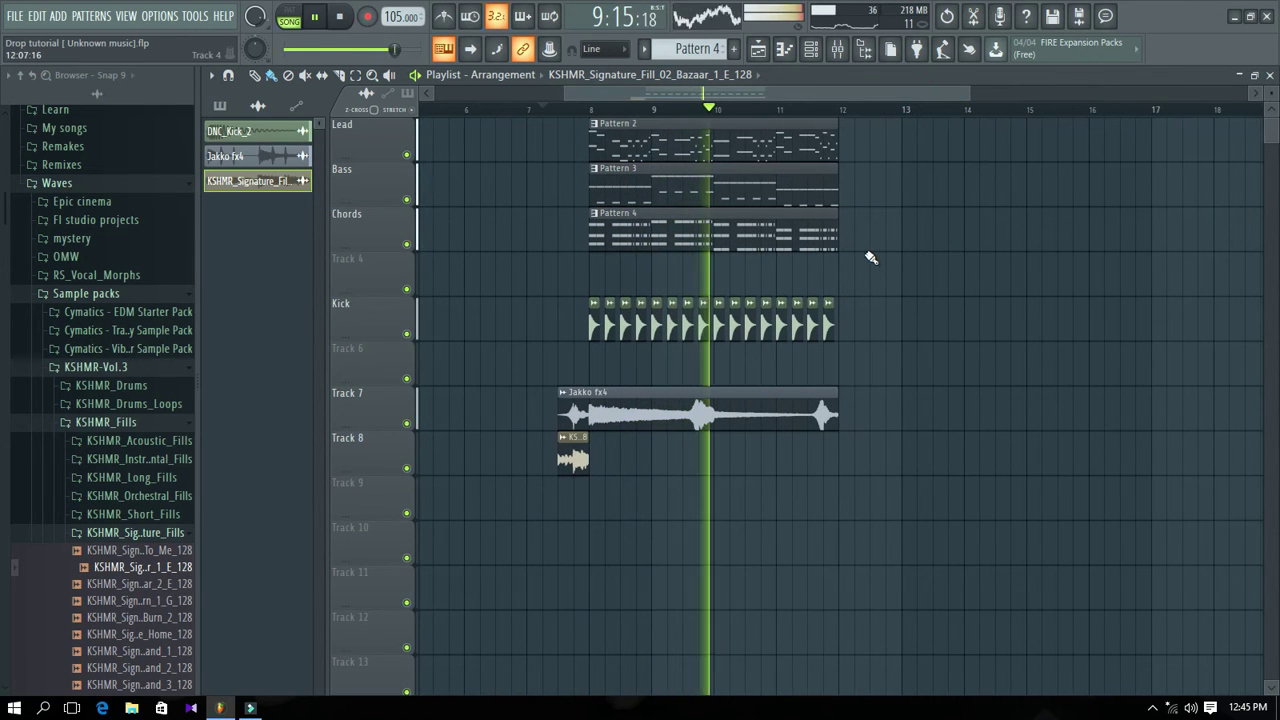
{"action": "key", "text": "space"}
{"action": "key", "text": "space"}
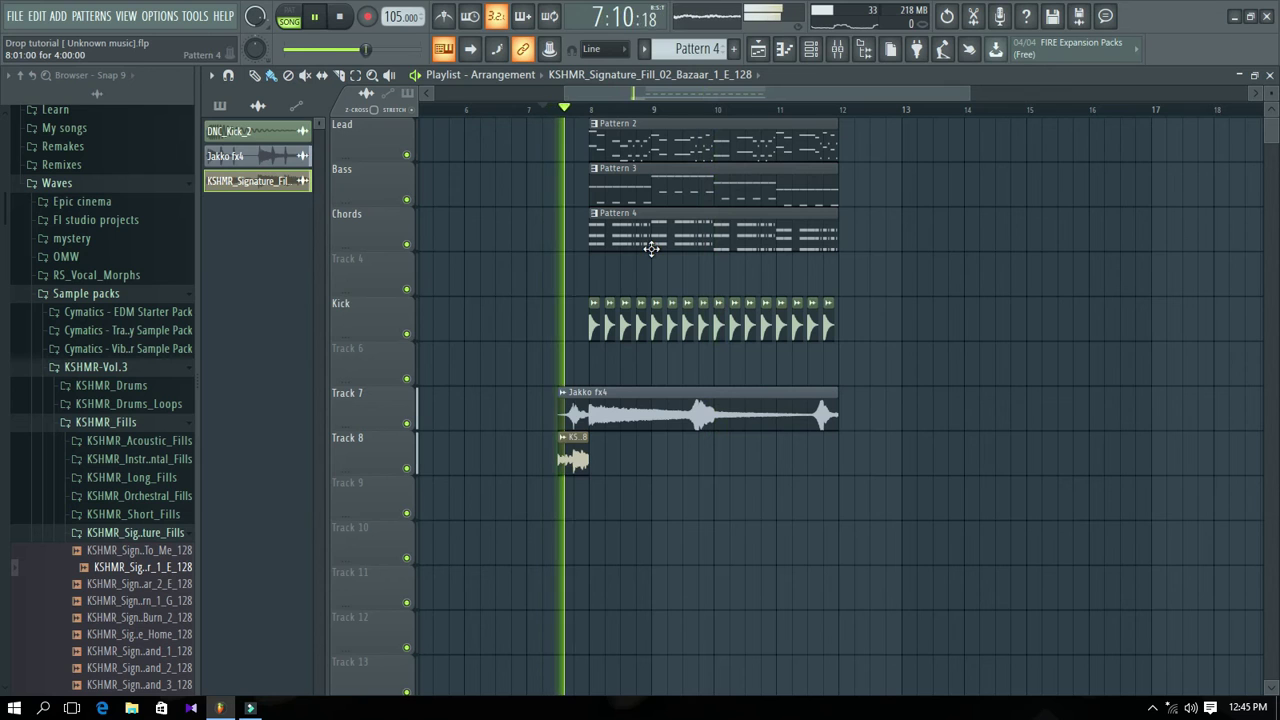
{"action": "key", "text": "space"}
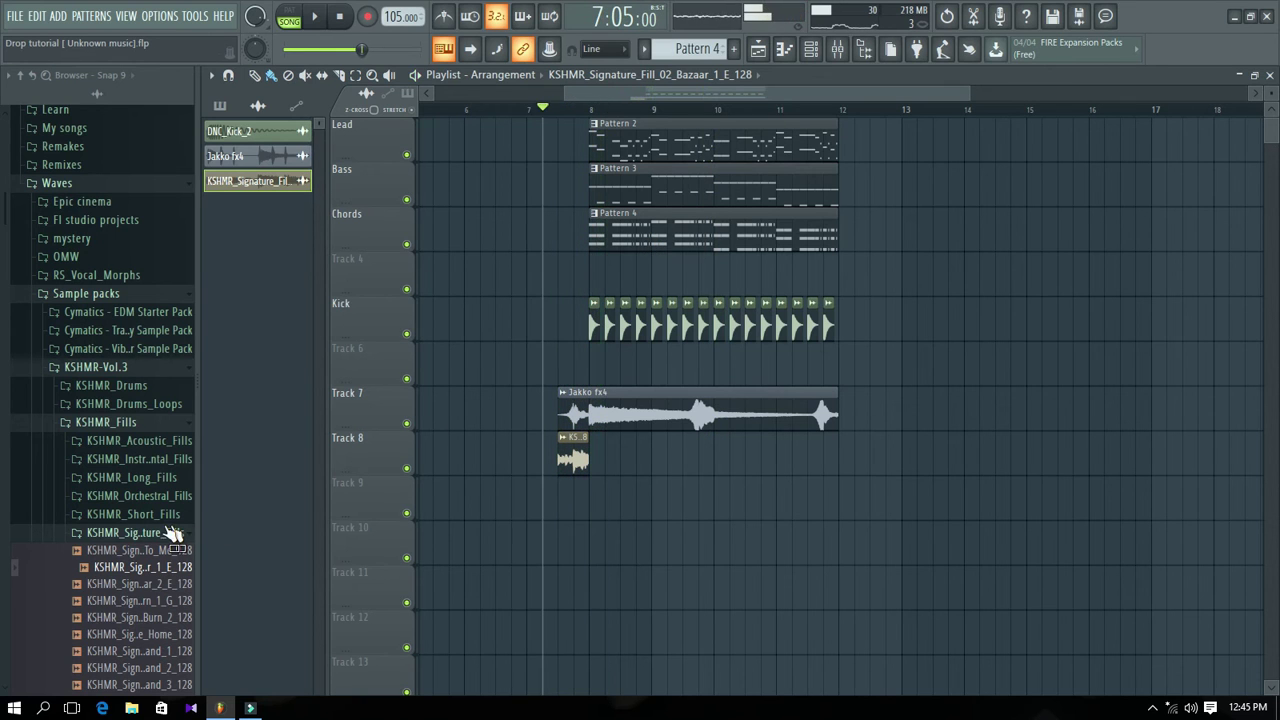
Open the main impacts folder under KSHMR_FX_Elements and audition the impact samples through KSHMR_Impact_05.
{"action": "left_click", "coordinate": [135, 422]}
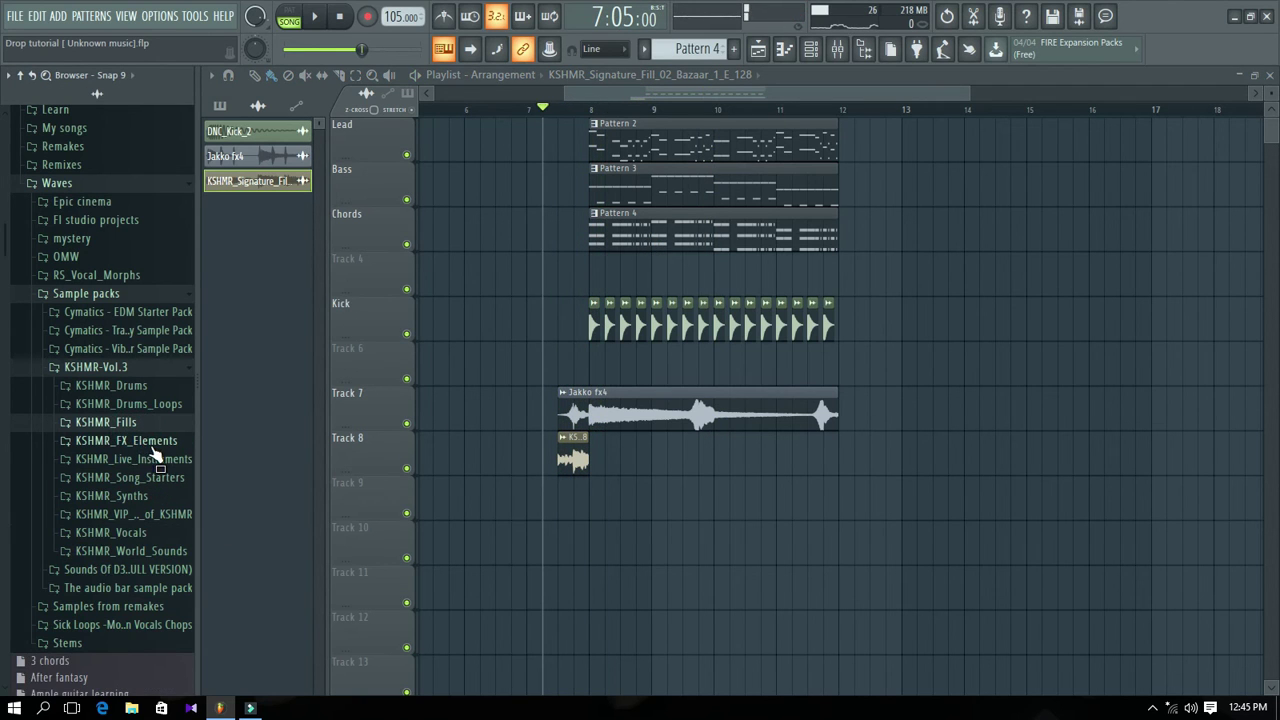
{"action": "left_click", "coordinate": [150, 445]}
{"action": "scroll", "coordinate": [160, 510], "scroll_direction": "down", "scroll_amount": 2}
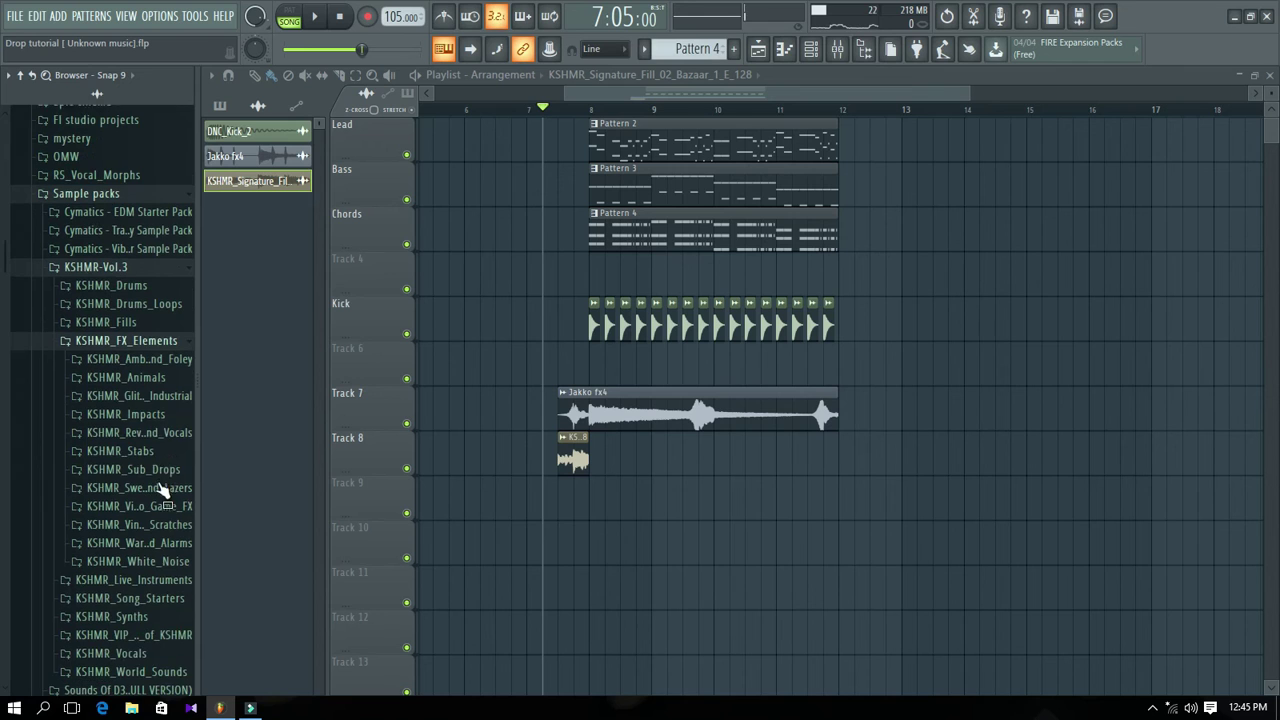
{"action": "left_click", "coordinate": [160, 413]}
{"action": "left_click", "coordinate": [175, 437]}
{"action": "left_click", "coordinate": [168, 466]}
{"action": "left_click", "coordinate": [155, 486]}
{"action": "left_click", "coordinate": [168, 516]}
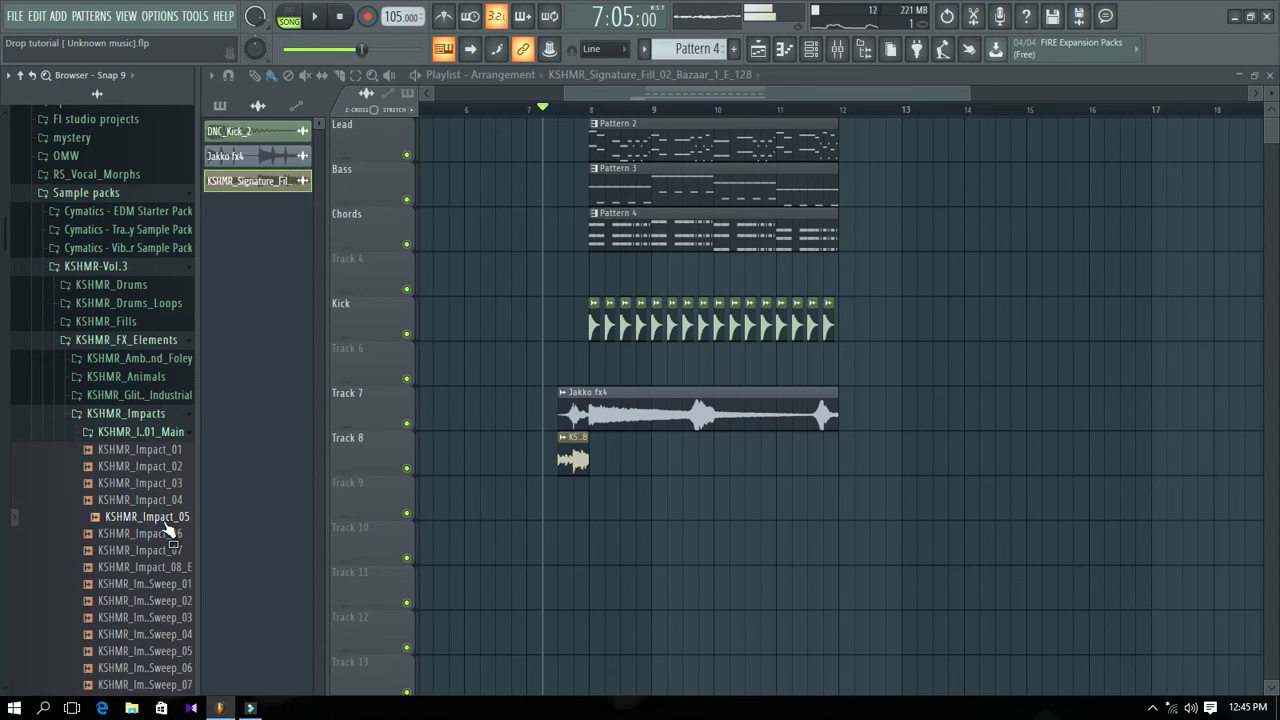
Audition KSHMR_Impact_04, place it on Track 10 at bar 8, and start playback.
{"action": "left_click", "coordinate": [170, 500]}
{"action": "left_click", "coordinate": [170, 501]}
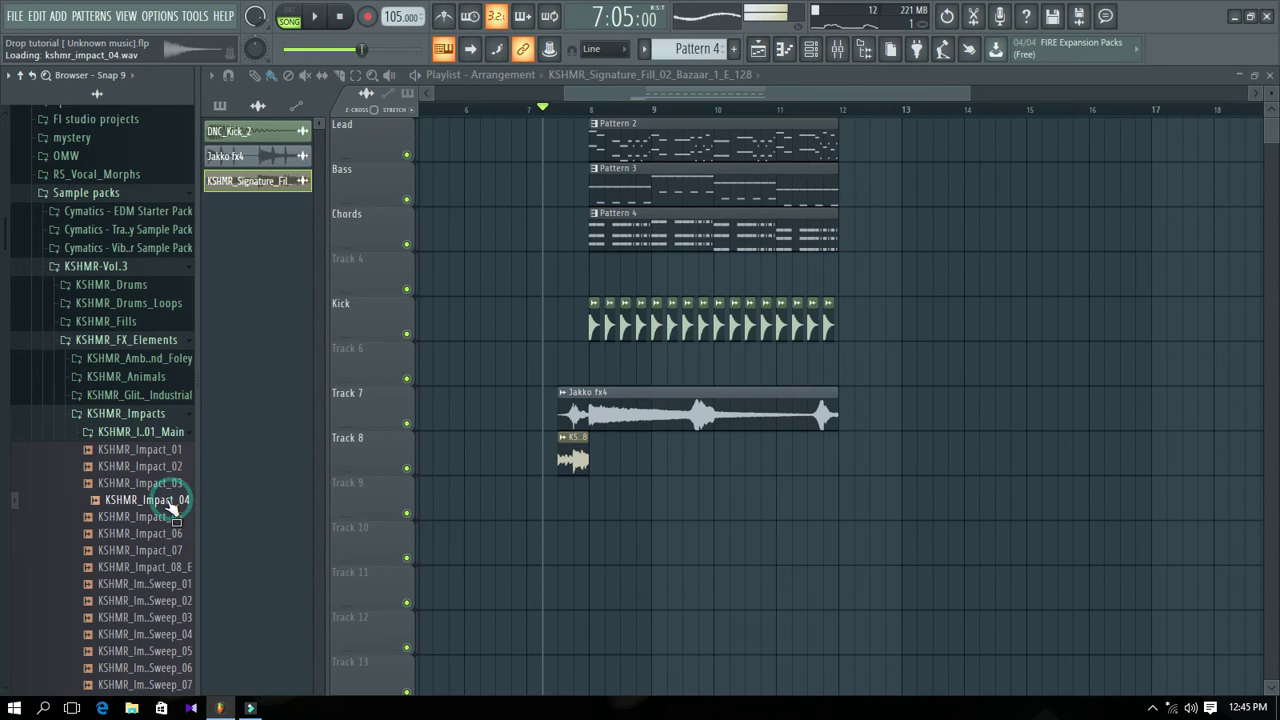
{"action": "left_click_drag", "start_coordinate": [450, 573], "coordinate": [662, 540]}
{"action": "key", "text": "space"}
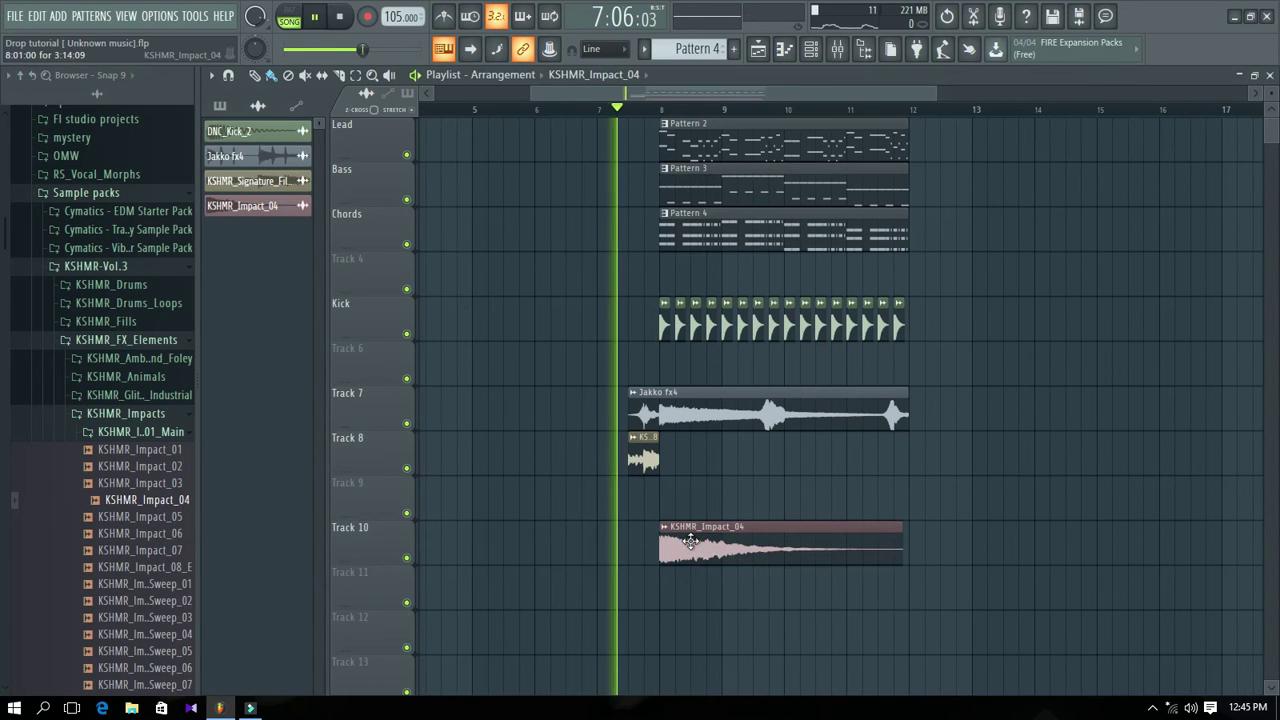
Route the KSHMR_Impact_04 sample to mixer track 9, lower that track's volume to about -7 dB, and replay the arrangement.
{"action": "double_click", "coordinate": [695, 540]}
{"action": "key", "text": "F9"}
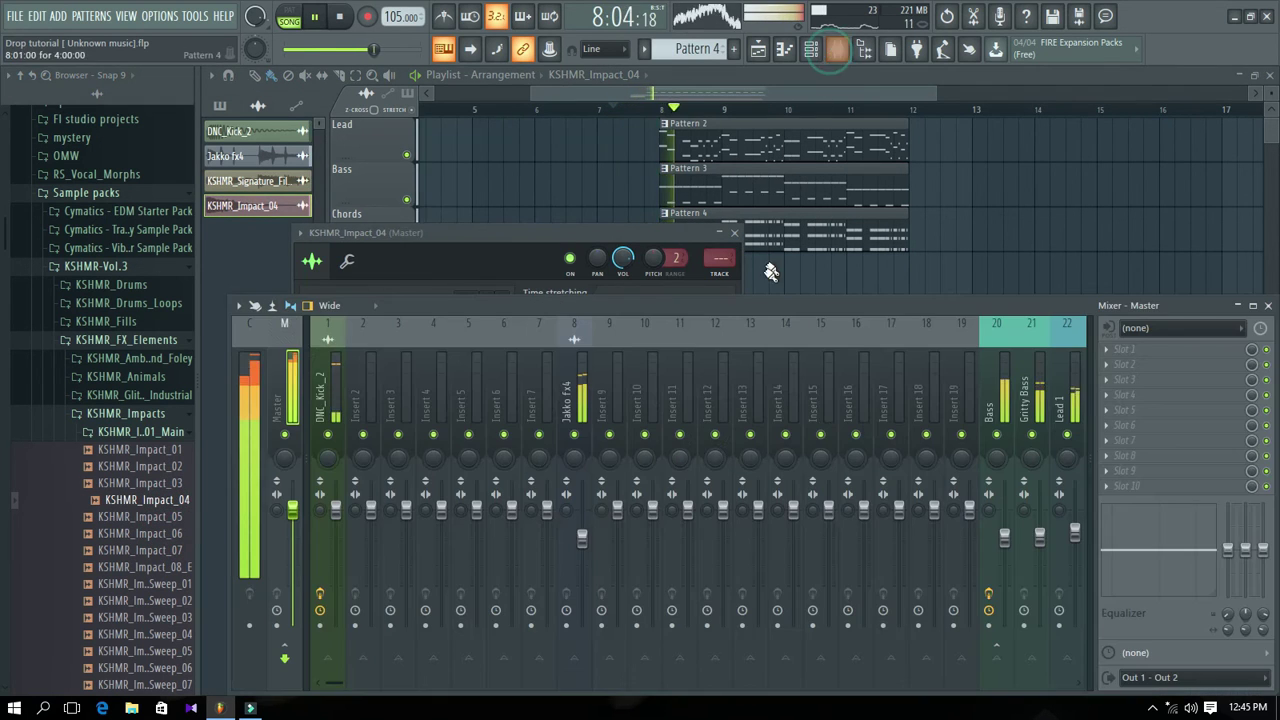
{"action": "right_click", "coordinate": [620, 375]}
{"action": "mouse_move", "coordinate": [735, 447]}
{"action": "left_click", "coordinate": [823, 447]}
{"action": "left_click_drag", "start_coordinate": [617, 510], "coordinate": [620, 547]}
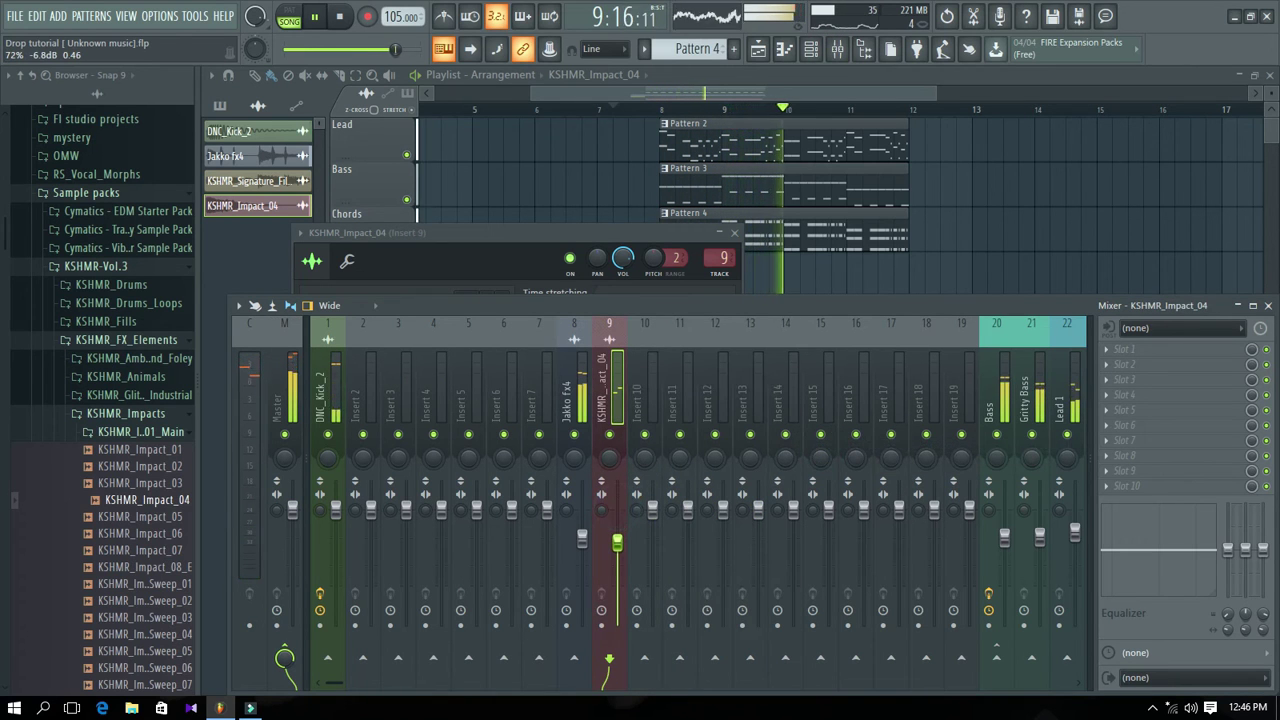
{"action": "key", "text": "space"}
{"action": "key", "text": "space"}
{"action": "left_click", "coordinate": [752, 395]}
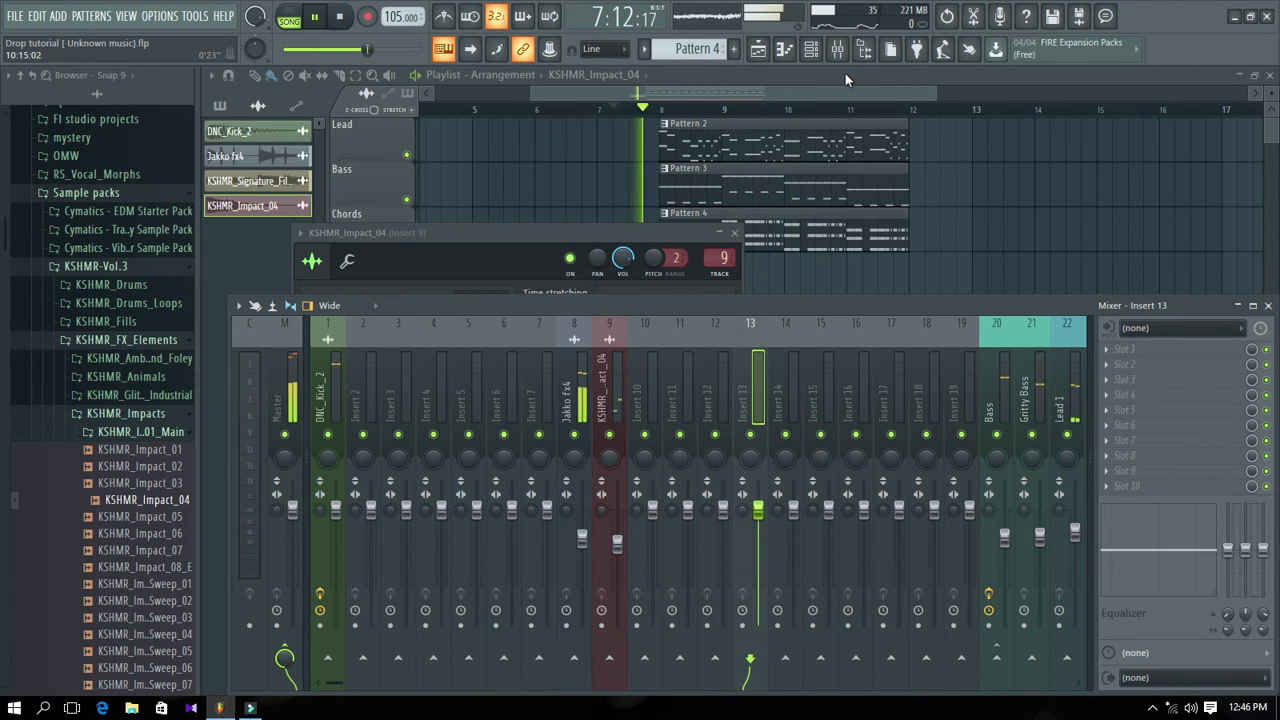
Open the DNC_Kick_2 sample and the mixer, lower the kick track's volume slightly, and close both windows.
{"action": "left_click", "coordinate": [845, 73]}
{"action": "left_click", "coordinate": [773, 330]}
{"action": "double_click", "coordinate": [773, 330]}
{"action": "key", "text": "F9"}
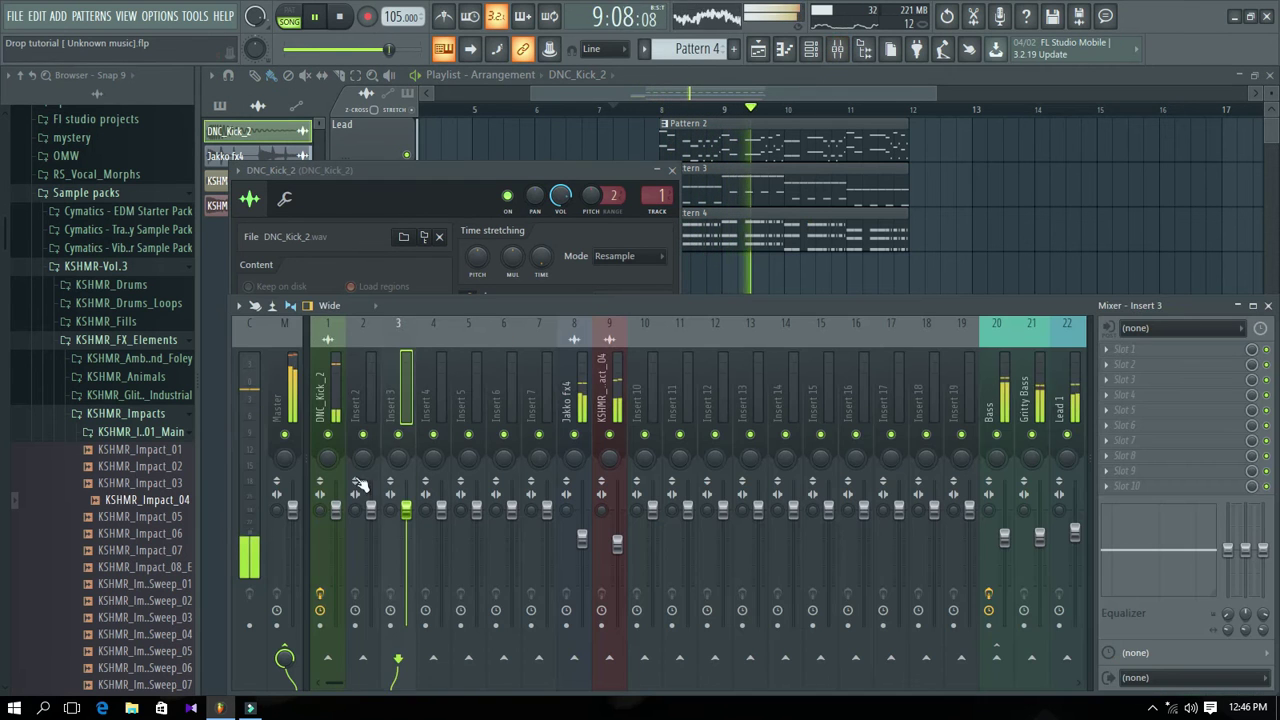
{"action": "left_click_drag", "start_coordinate": [336, 510], "coordinate": [336, 532]}
{"action": "left_click", "coordinate": [364, 505]}
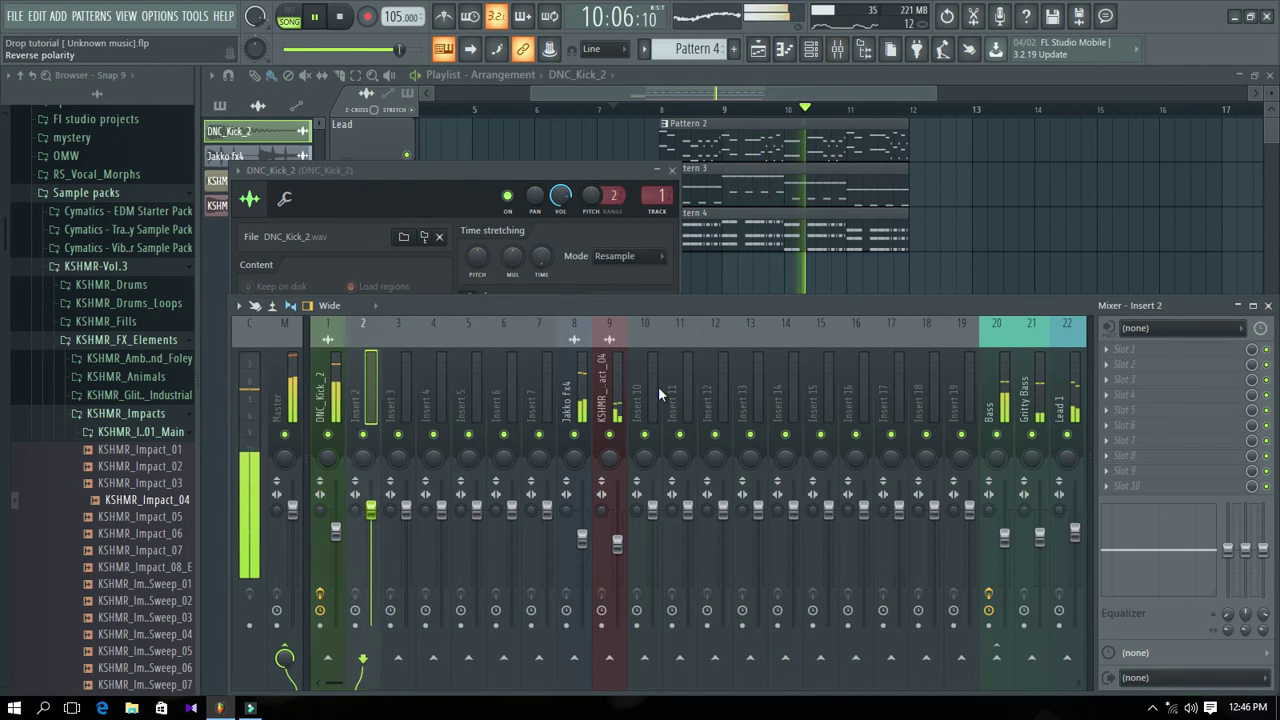
{"action": "left_click", "coordinate": [712, 385]}
{"action": "left_click", "coordinate": [818, 107]}
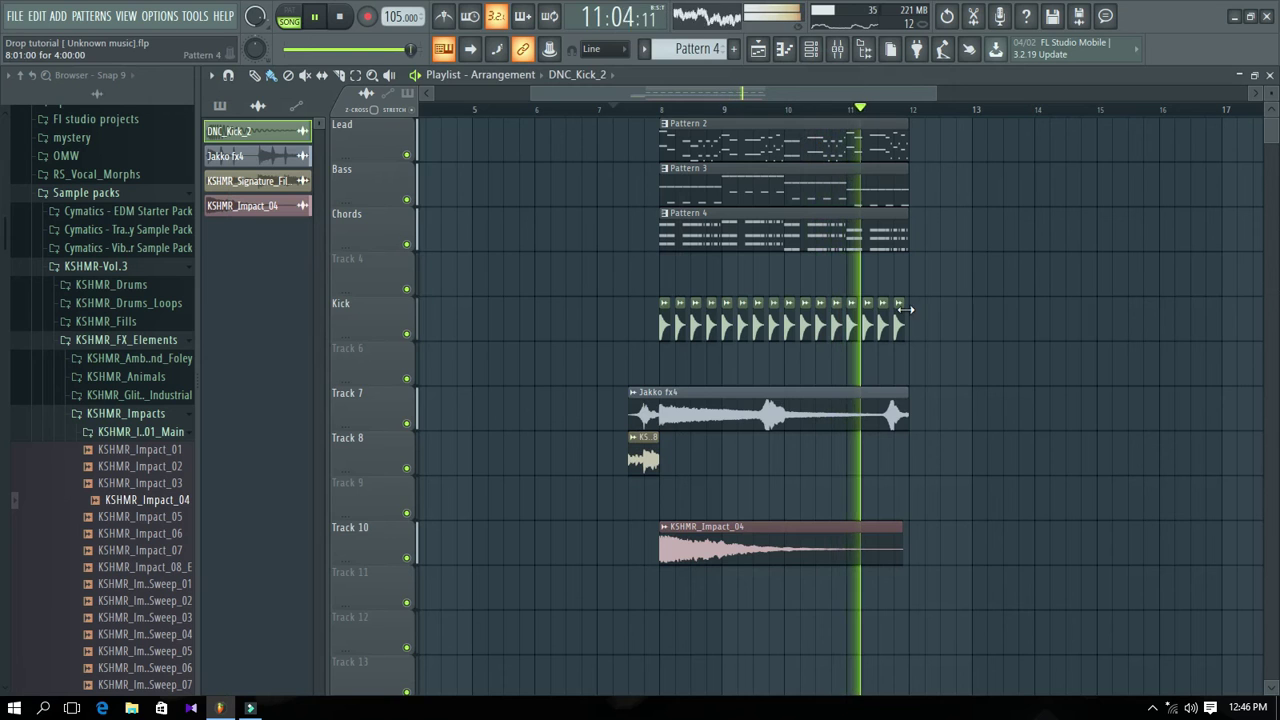
Duplicate the drop's clips to repeat from bar 12, deleting the copied Track 8 fill and the last kick before bar 12.
{"action": "left_click_drag", "start_coordinate": [948, 608], "coordinate": [634, 112]}
{"action": "left_click_drag", "start_coordinate": [702, 143], "coordinate": [948, 160]}
{"action": "right_click", "coordinate": [898, 455]}
{"action": "left_click", "coordinate": [960, 483]}
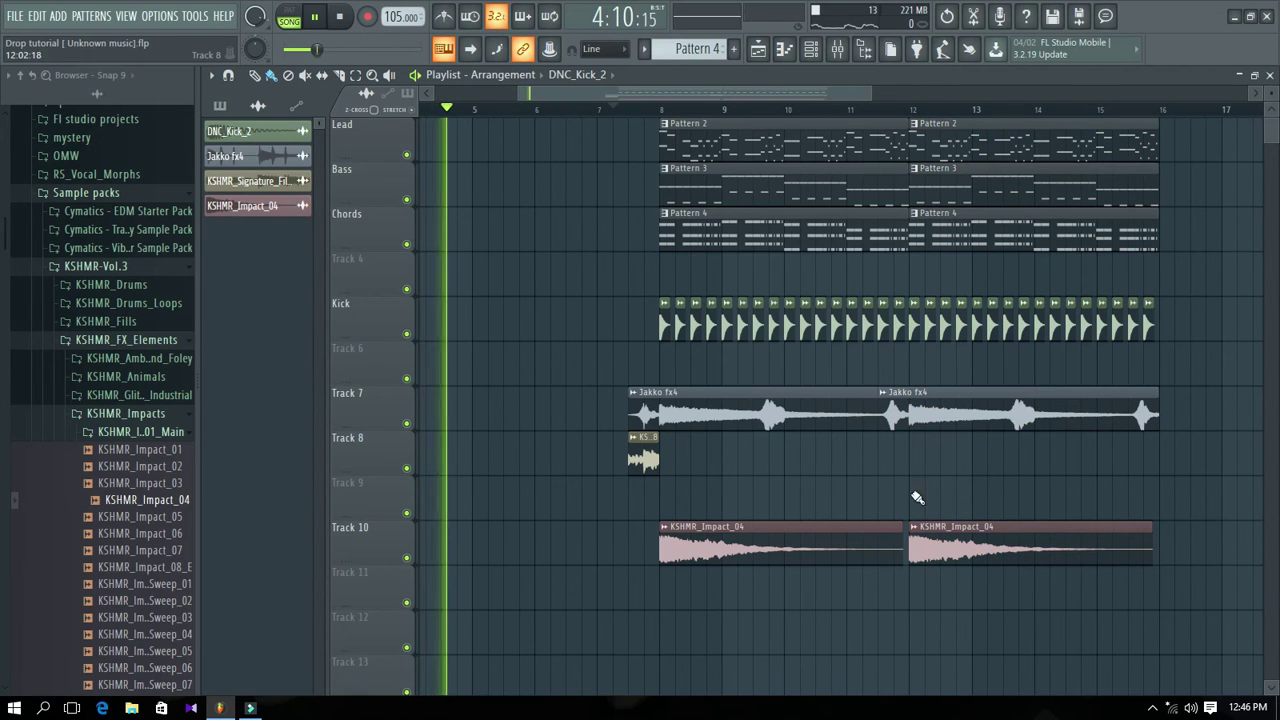
{"action": "right_click", "coordinate": [901, 335]}
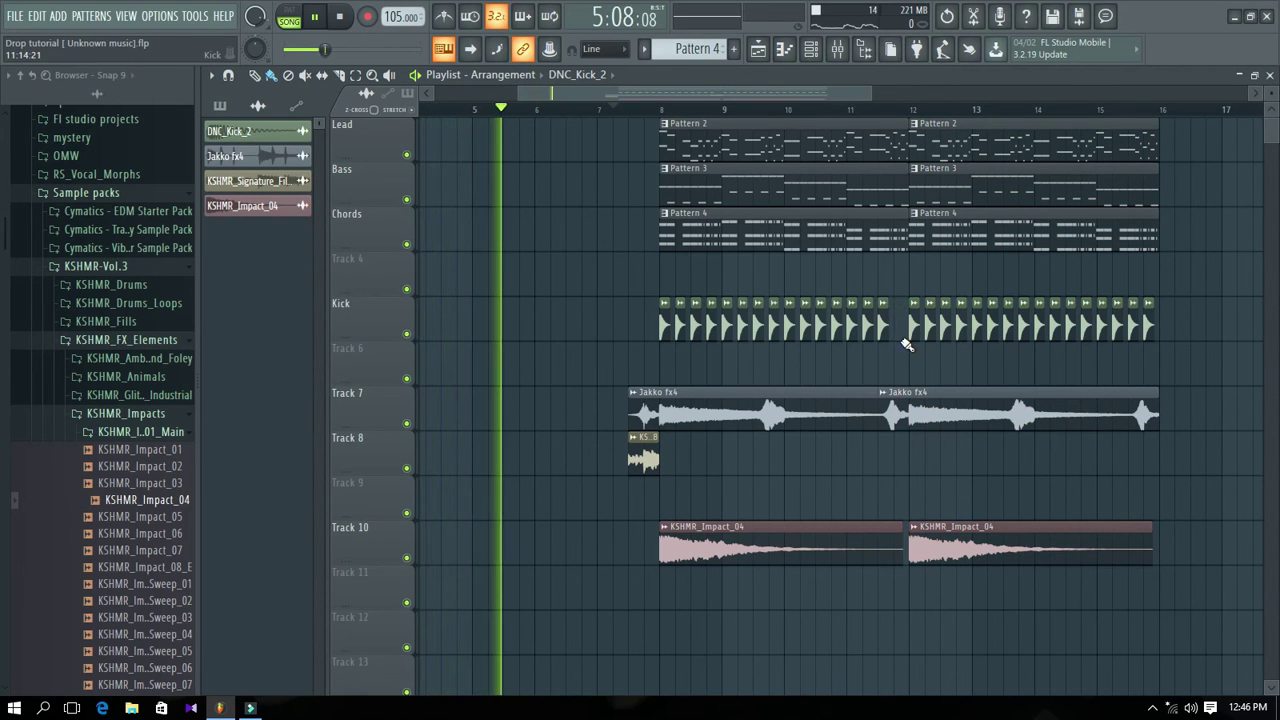
{"action": "key", "text": "space"}
Open the exhausts folder under KSHMR_FX_Elements, KSHMR_White_Noise and audition several exhaust samples.
{"action": "left_click", "coordinate": [160, 412]}
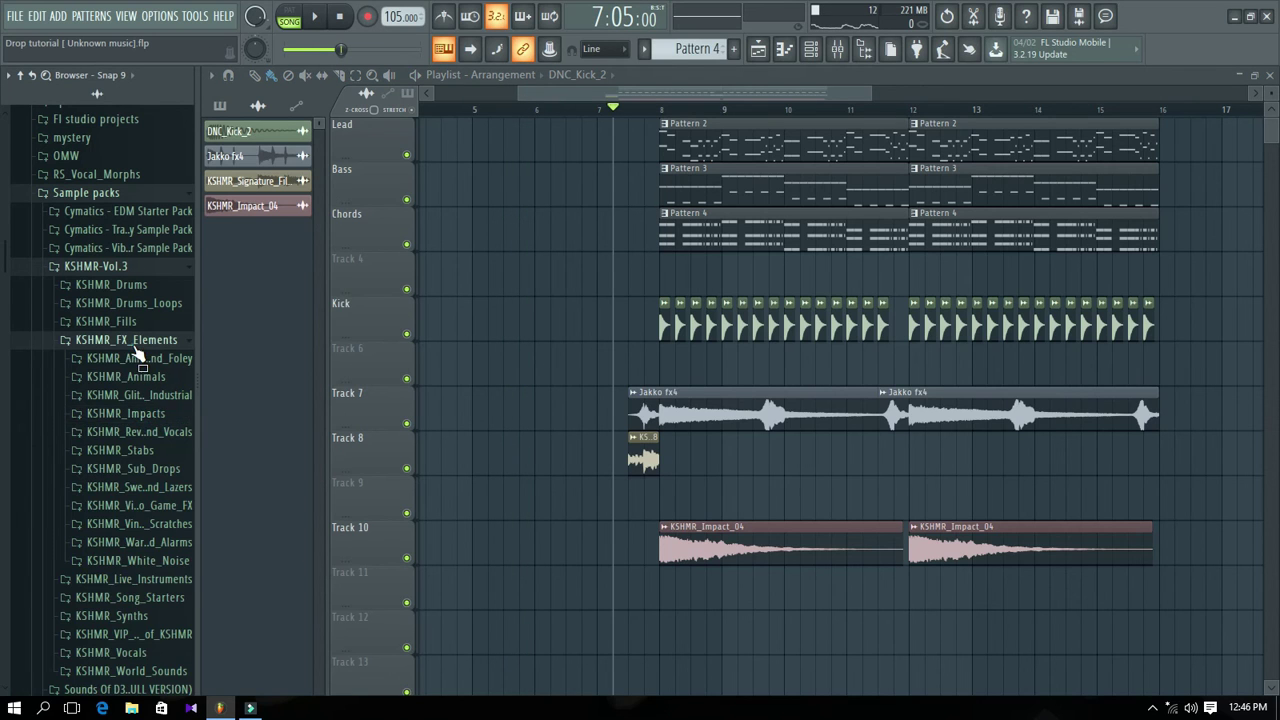
{"action": "left_click", "coordinate": [150, 341]}
{"action": "left_click", "coordinate": [155, 340]}
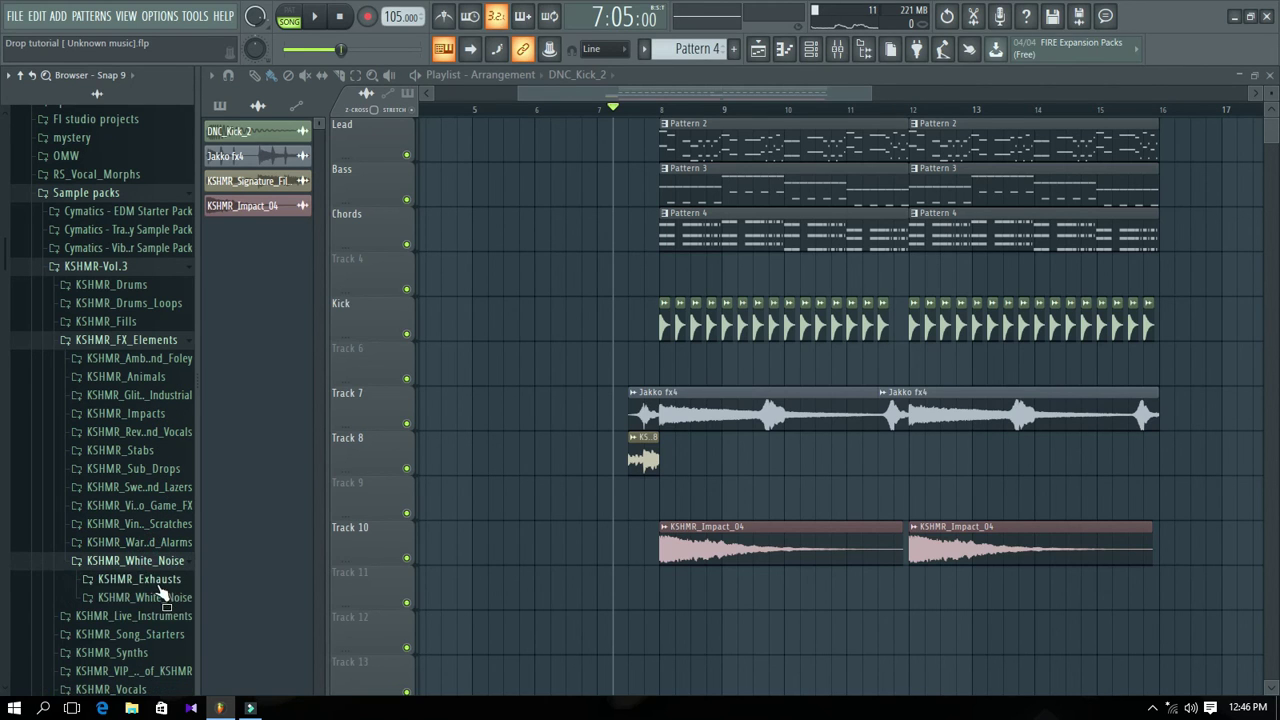
{"action": "left_click", "coordinate": [155, 579]}
{"action": "left_click", "coordinate": [131, 463]}
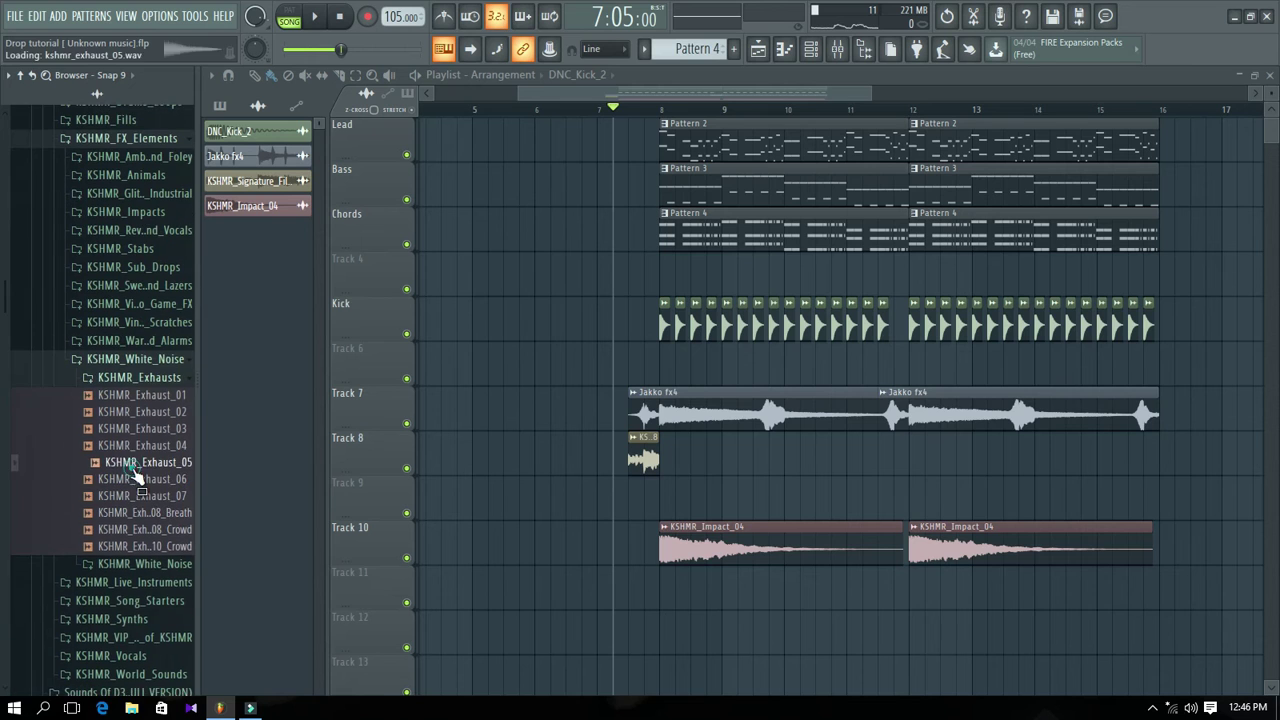
{"action": "left_click", "coordinate": [140, 377]}
{"action": "left_click", "coordinate": [140, 395]}
{"action": "left_click", "coordinate": [150, 447]}
{"action": "left_click", "coordinate": [160, 395]}
Collapse the white noise and KSHMR_FX_Elements folders in the sample browser.
{"action": "left_click", "coordinate": [150, 360]}
{"action": "scroll", "coordinate": [155, 365], "scroll_direction": "up", "scroll_amount": 7}
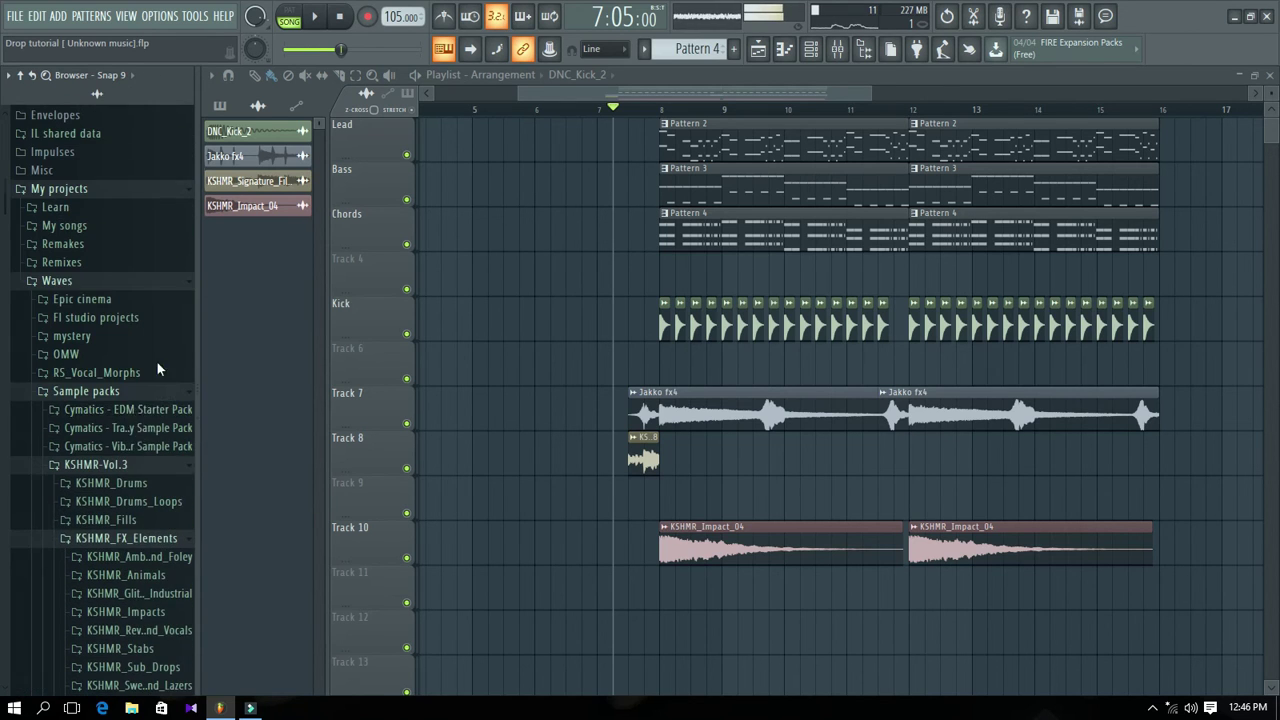
{"action": "left_click", "coordinate": [127, 541]}
{"action": "scroll", "coordinate": [150, 485], "scroll_direction": "down", "scroll_amount": 3}
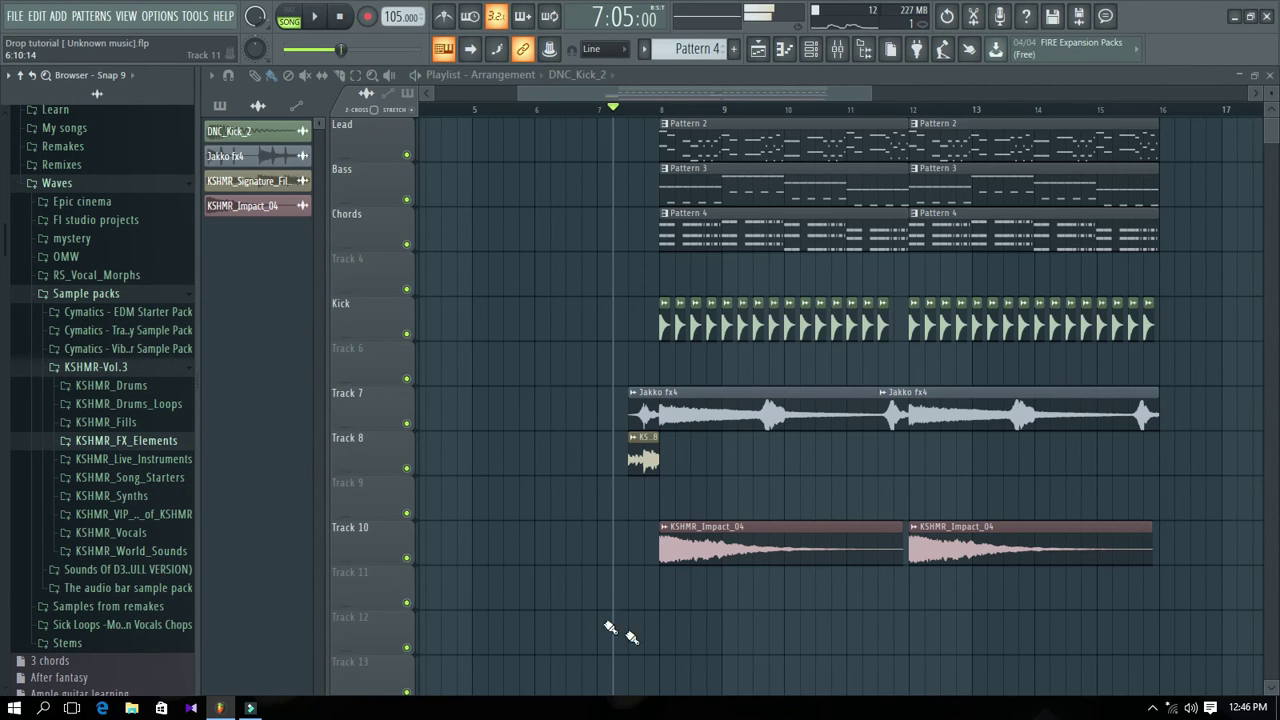
Listen to the start of the extended arrangement, then restart playback from the marker before bar 8.
{"action": "key", "text": "space"}
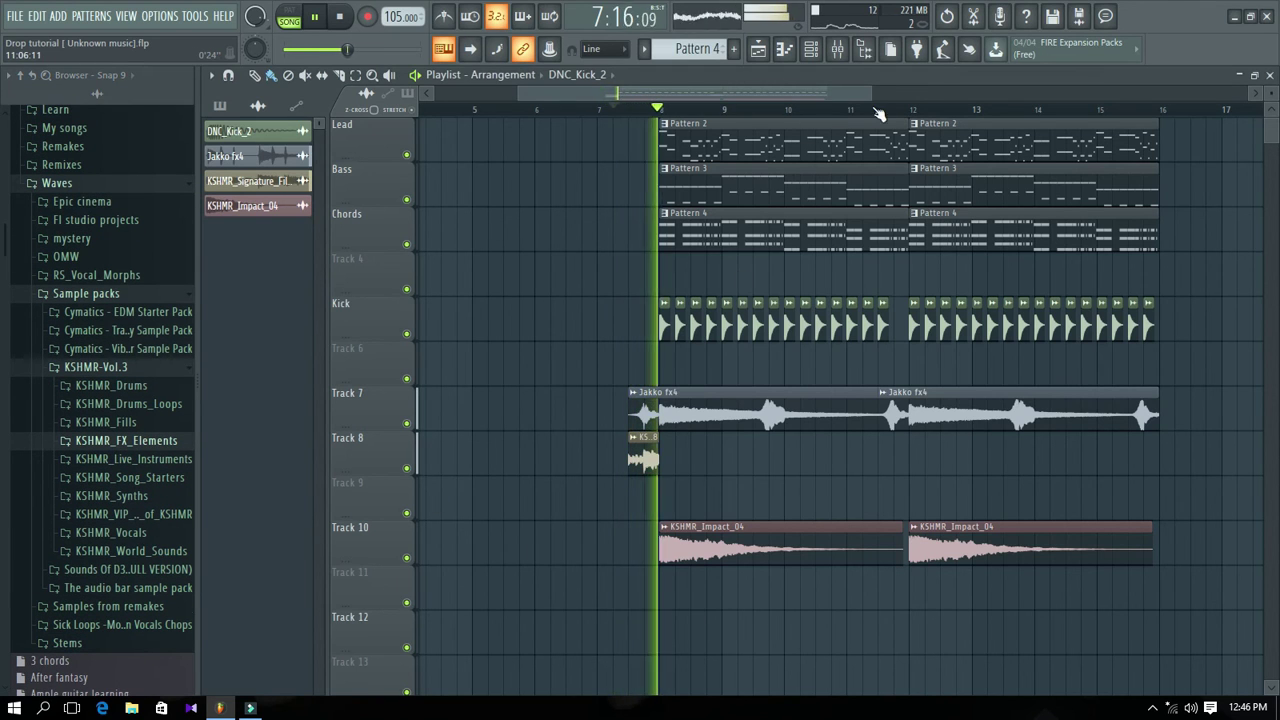
{"action": "scroll", "coordinate": [877, 114], "scroll_direction": "down", "scroll_amount": 1}
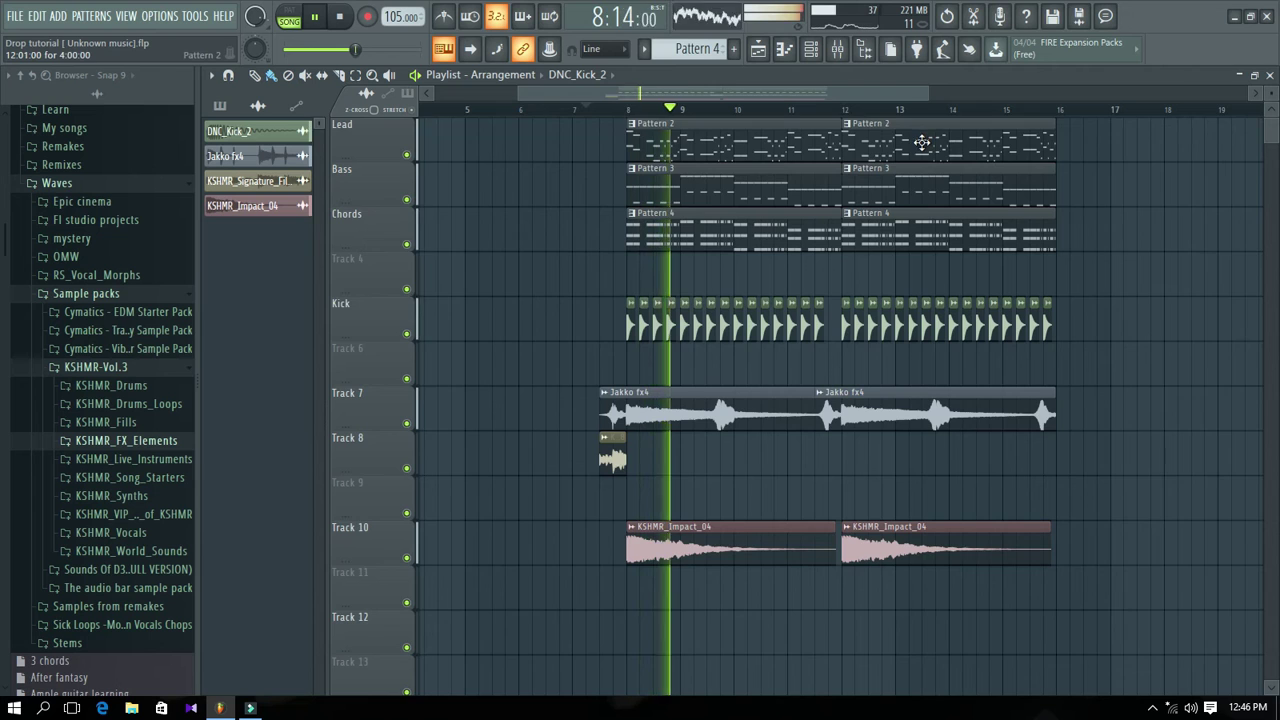
{"action": "scroll", "coordinate": [921, 143], "scroll_direction": "down", "scroll_amount": 1}
{"action": "key", "text": "space"}
{"action": "key", "text": "space"}
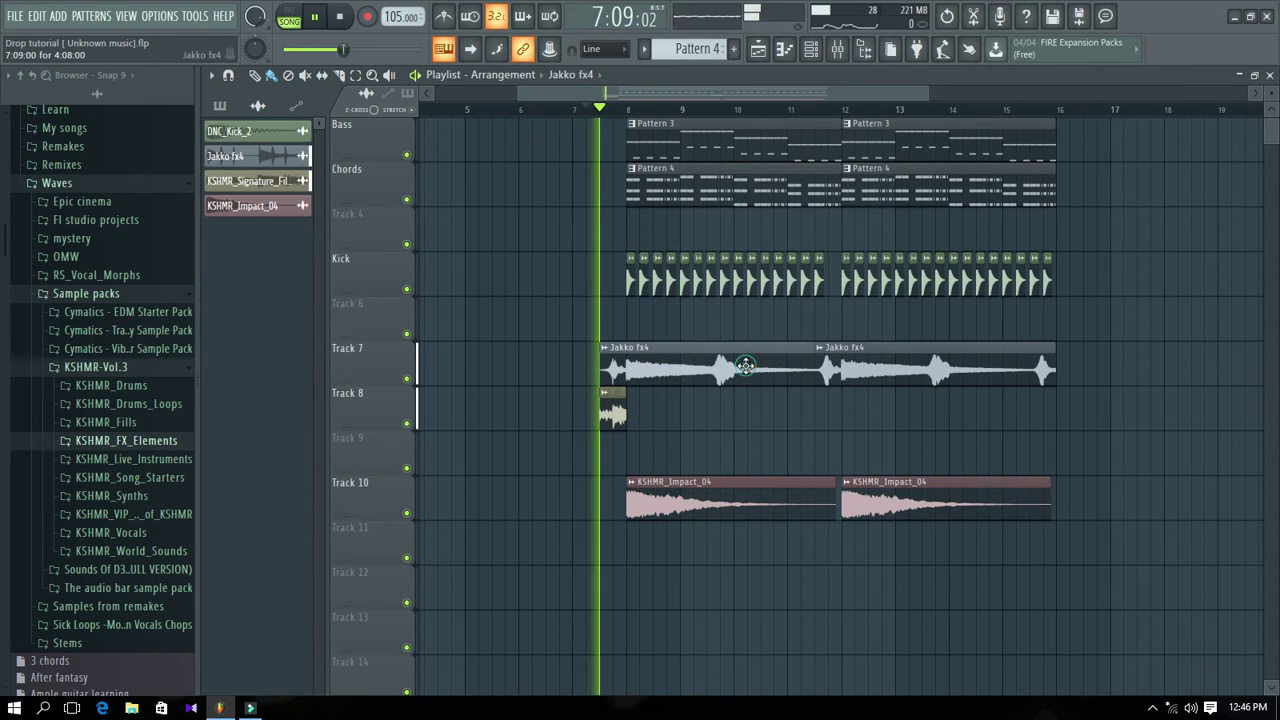
Lower the Jakko fx4 mixer track to about -8.9 dB, replay the arrangement, and close the sample and mixer windows.
{"action": "double_click", "coordinate": [745, 365]}
{"action": "key", "text": "F9"}
{"action": "key", "text": "space"}
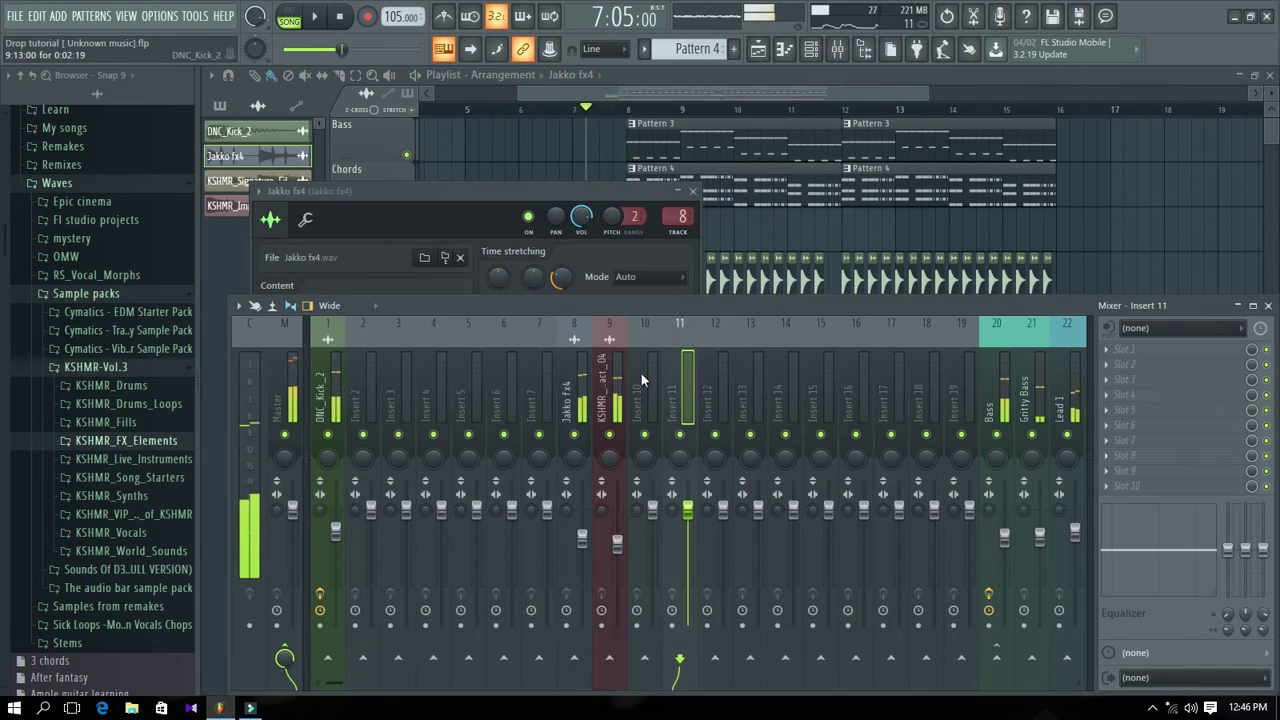
{"action": "key", "text": "space"}
{"action": "left_click", "coordinate": [586, 510]}
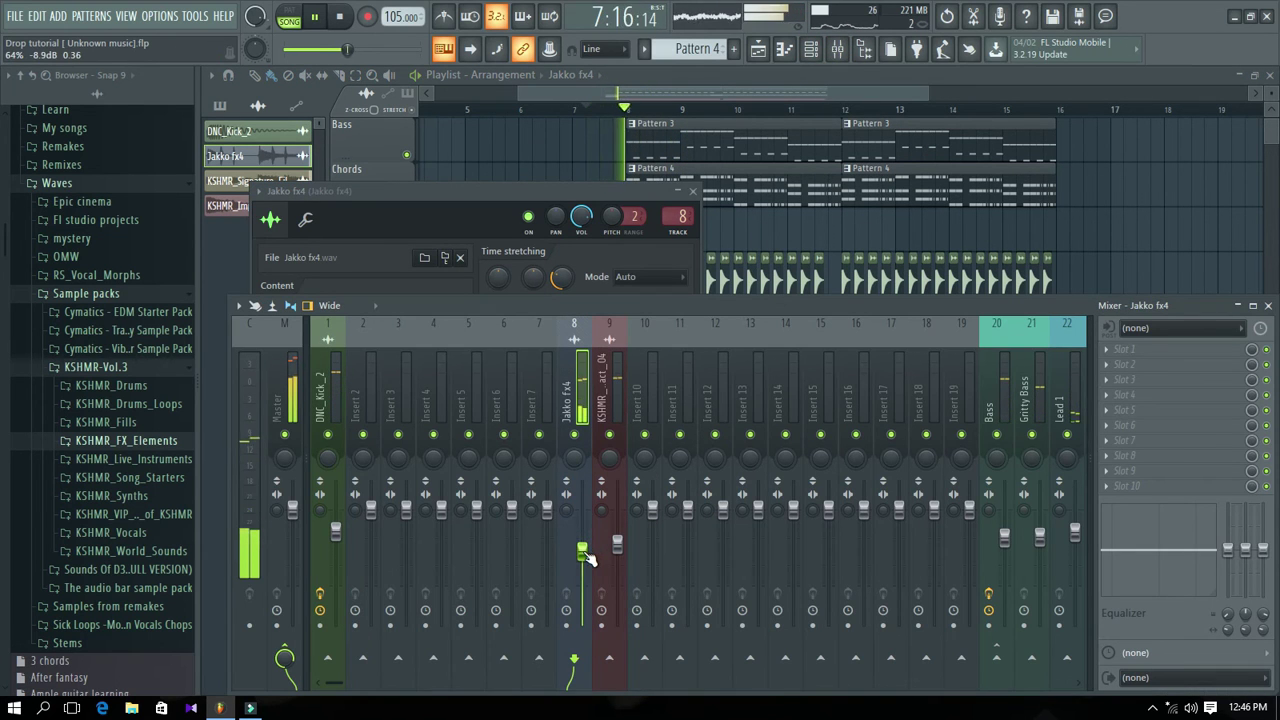
{"action": "left_click", "coordinate": [620, 556]}
{"action": "key", "text": "space"}
{"action": "key", "text": "space"}
{"action": "left_click", "coordinate": [692, 192]}
{"action": "left_click", "coordinate": [772, 75]}
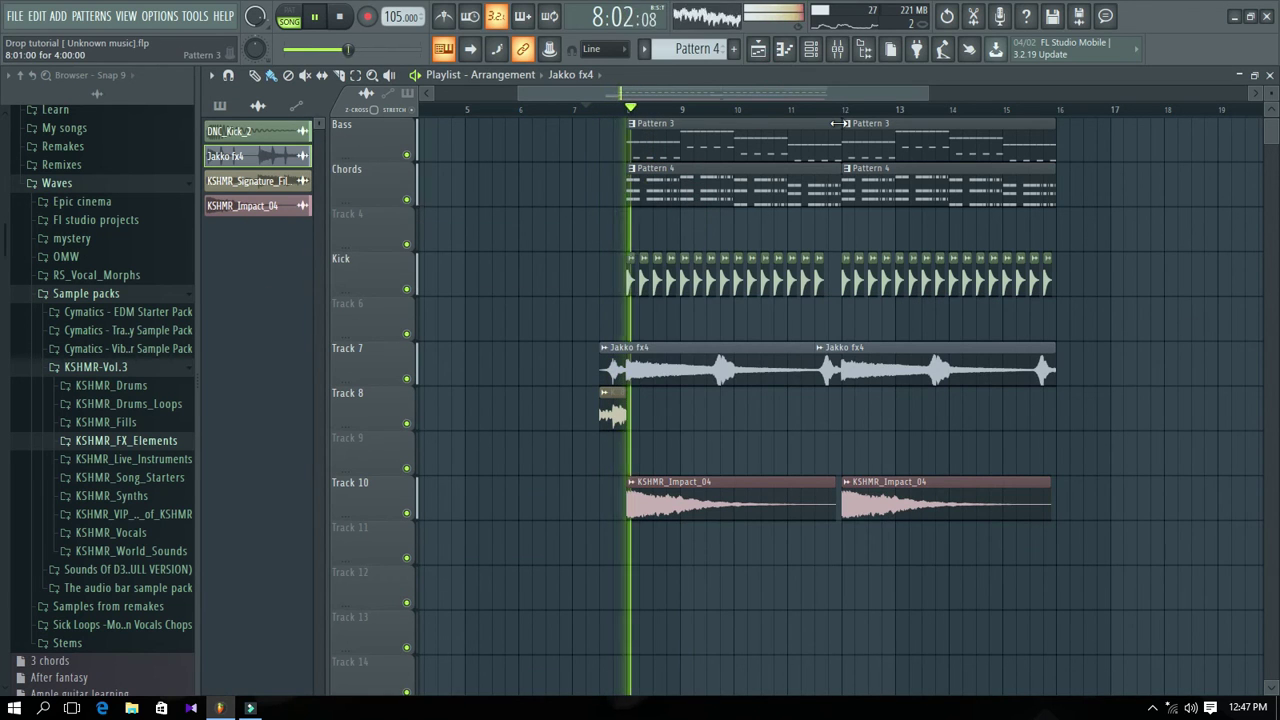
Place KSHMR_Signature_Fill_03_Bazaar_2_E_128 from the KSHMR_Fills signature folder on Track 8, aligned to end around bar 12.
{"action": "left_click", "coordinate": [135, 422]}
{"action": "key", "text": "space"}
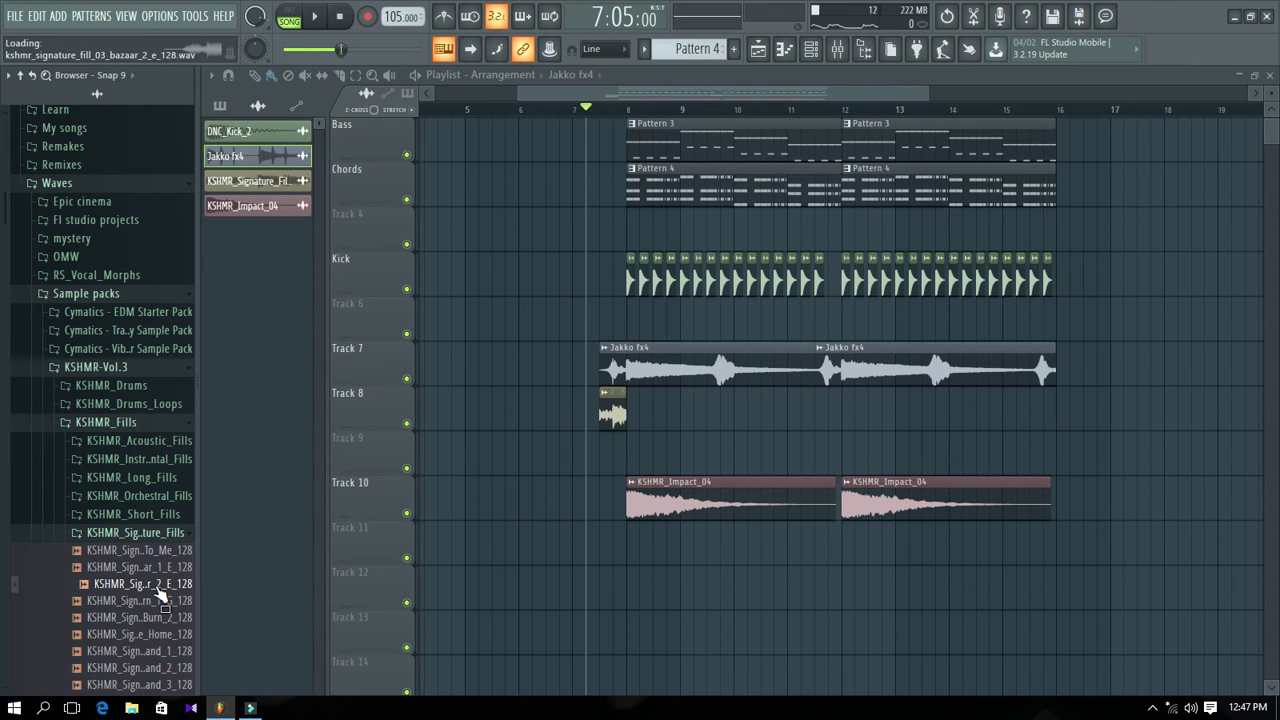
{"action": "left_click_drag", "start_coordinate": [160, 597], "coordinate": [865, 412]}
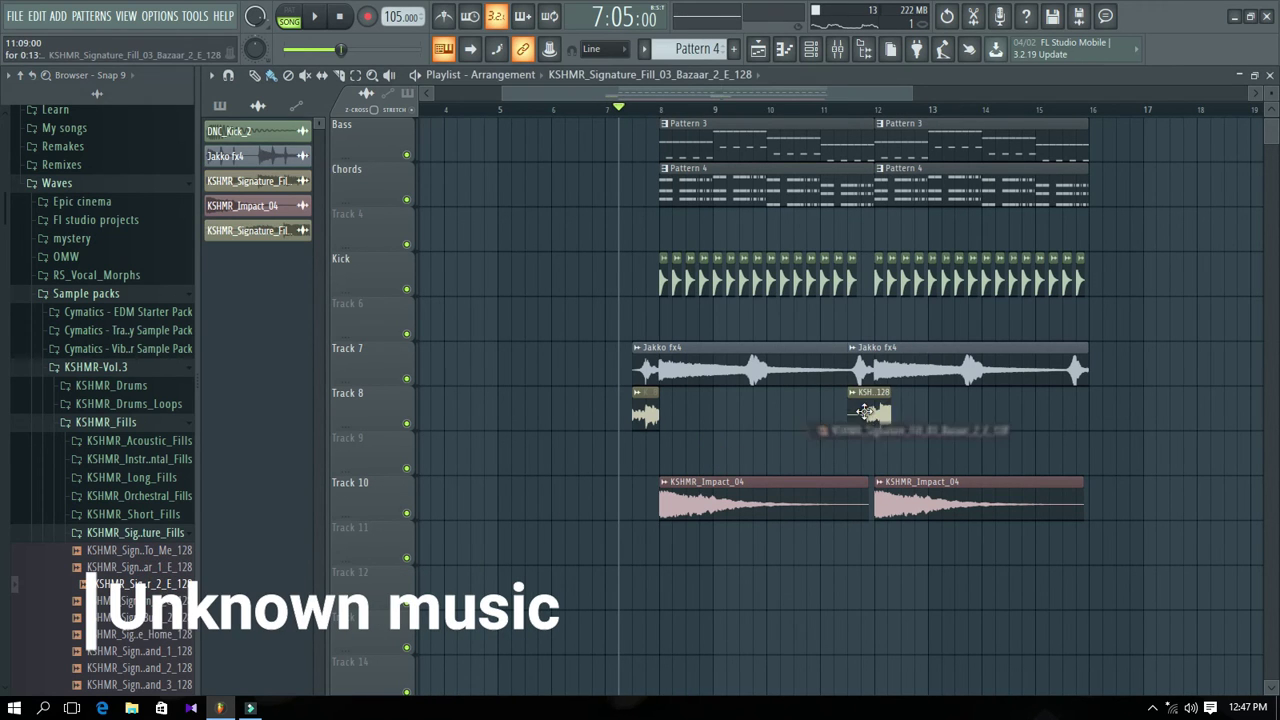
{"action": "double_click", "coordinate": [846, 410]}
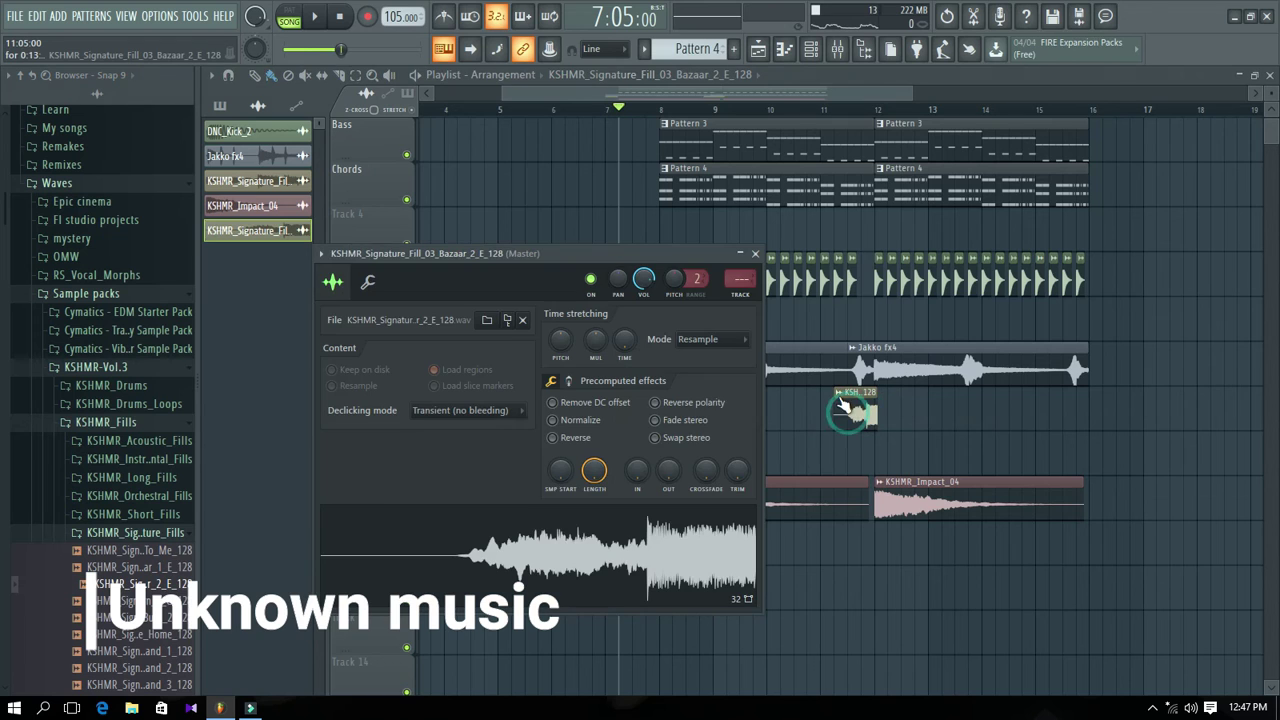
{"action": "left_click", "coordinate": [754, 253]}
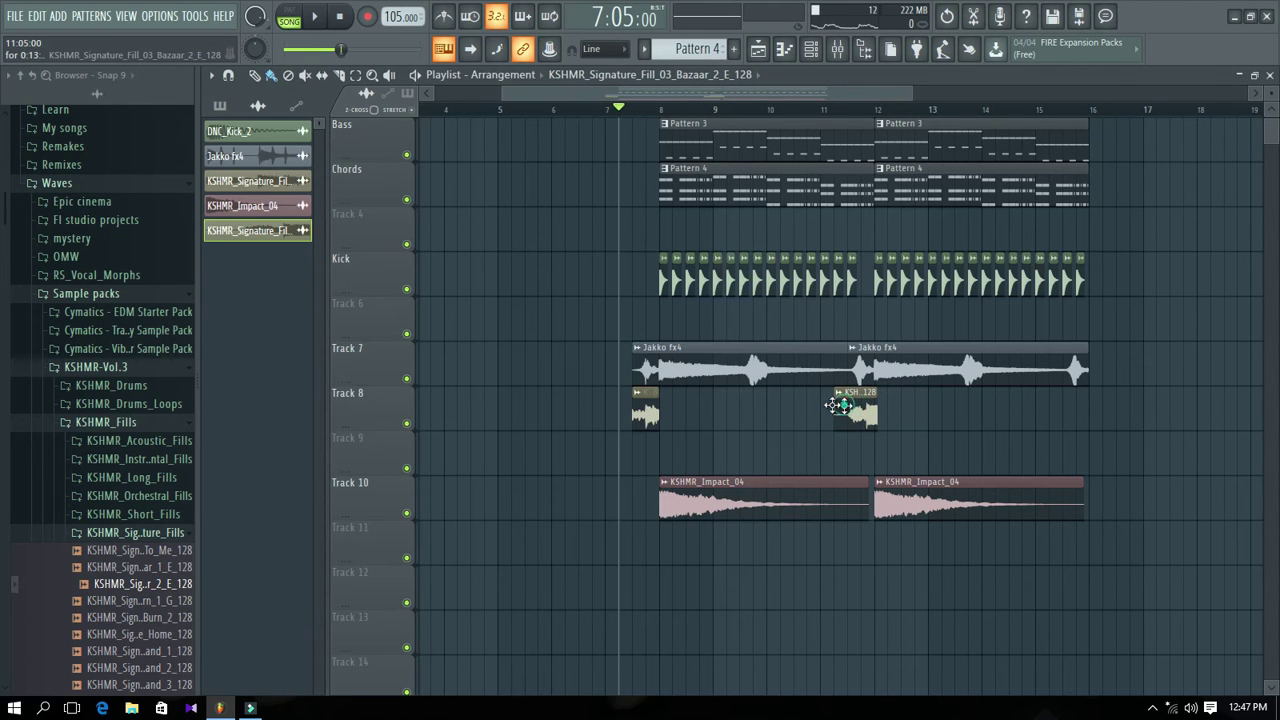
Time-stretch the second Bazaar fill to one bar, spanning bars 11 to 12, close its settings, and start playback.
{"action": "double_click", "coordinate": [829, 405]}
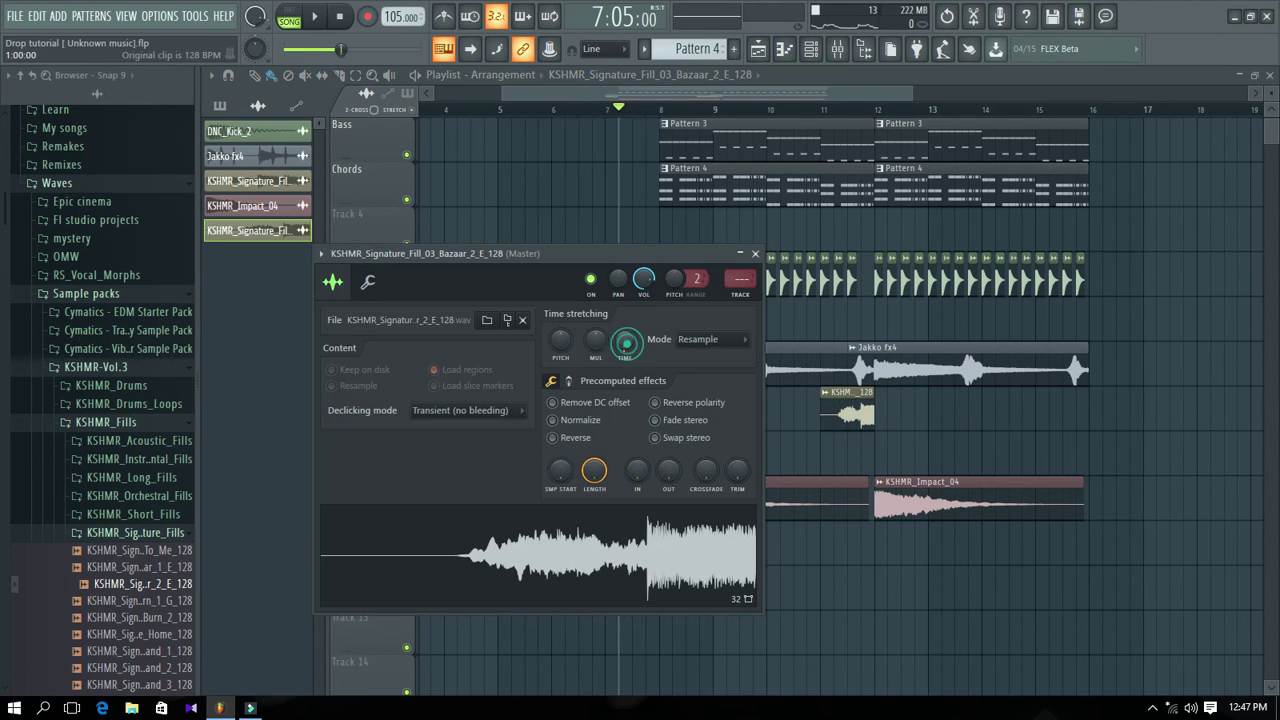
{"action": "left_click", "coordinate": [754, 253]}
{"action": "key", "text": "space"}
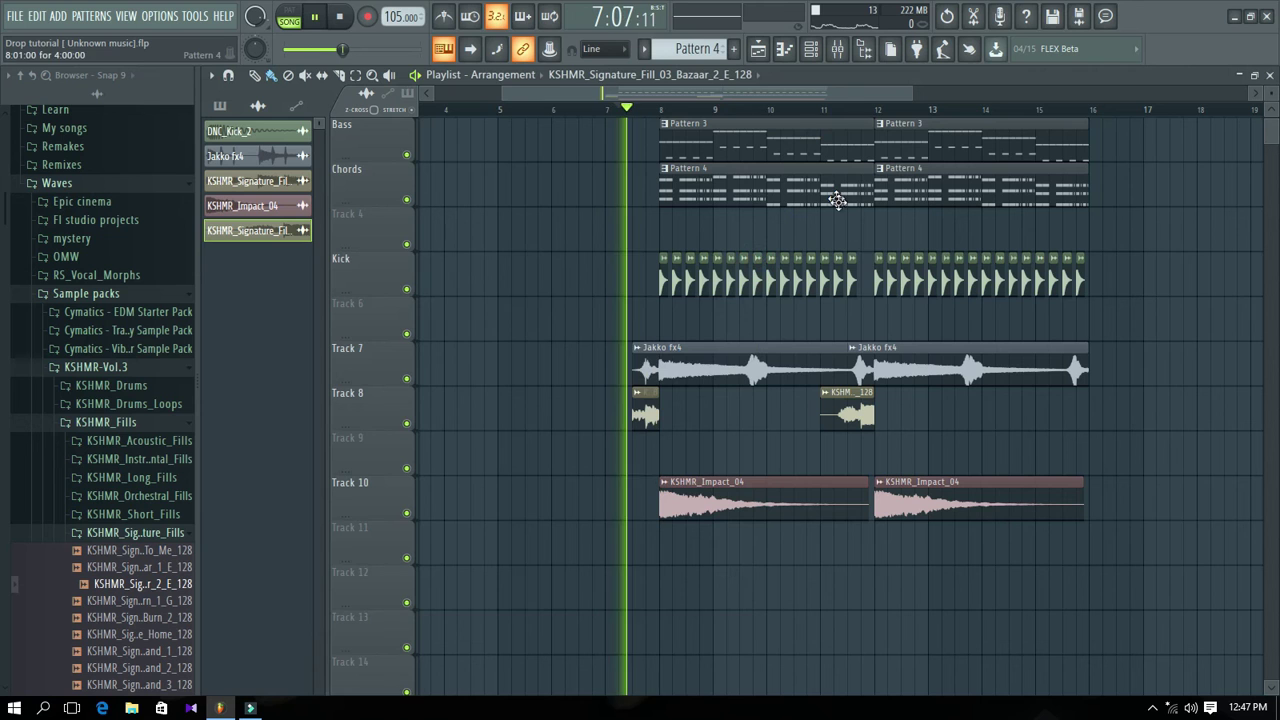
Remove the last two kicks above the second Bazaar fill, play the transition into bar 12, and select the fill's sample.
{"action": "left_click", "coordinate": [829, 130]}
{"action": "left_click", "coordinate": [805, 110]}
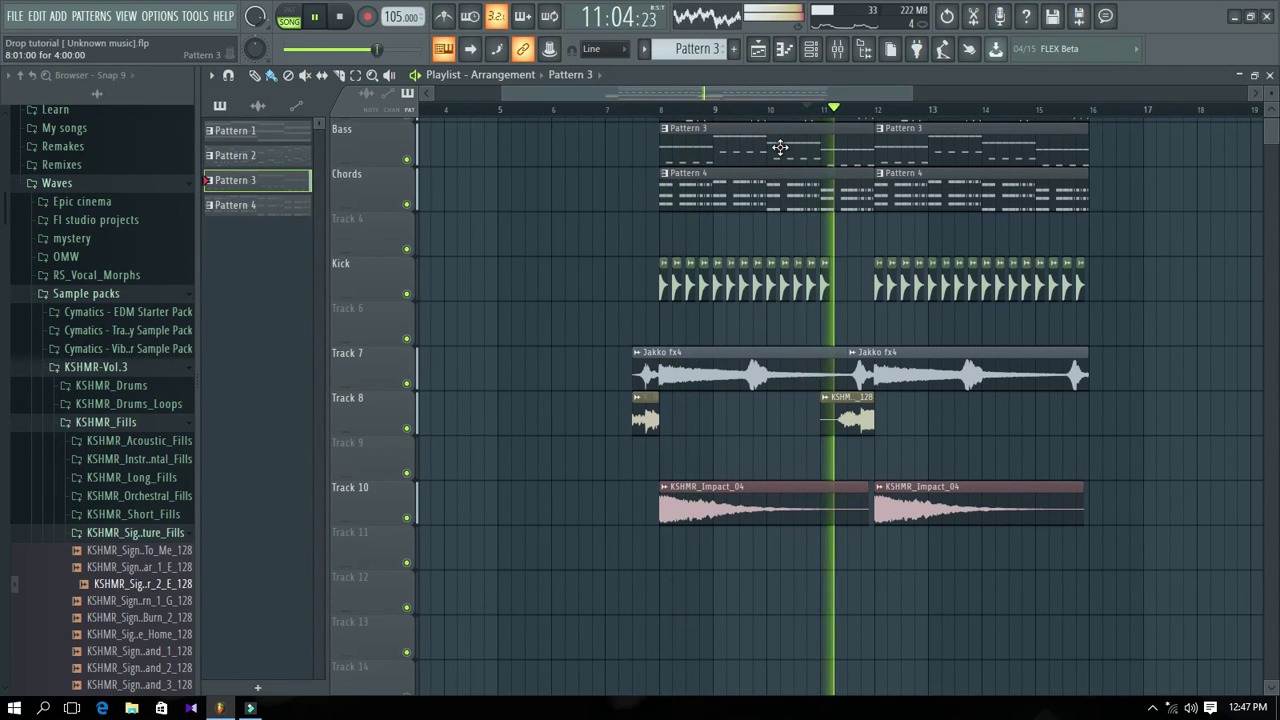
{"action": "double_click", "coordinate": [847, 418]}
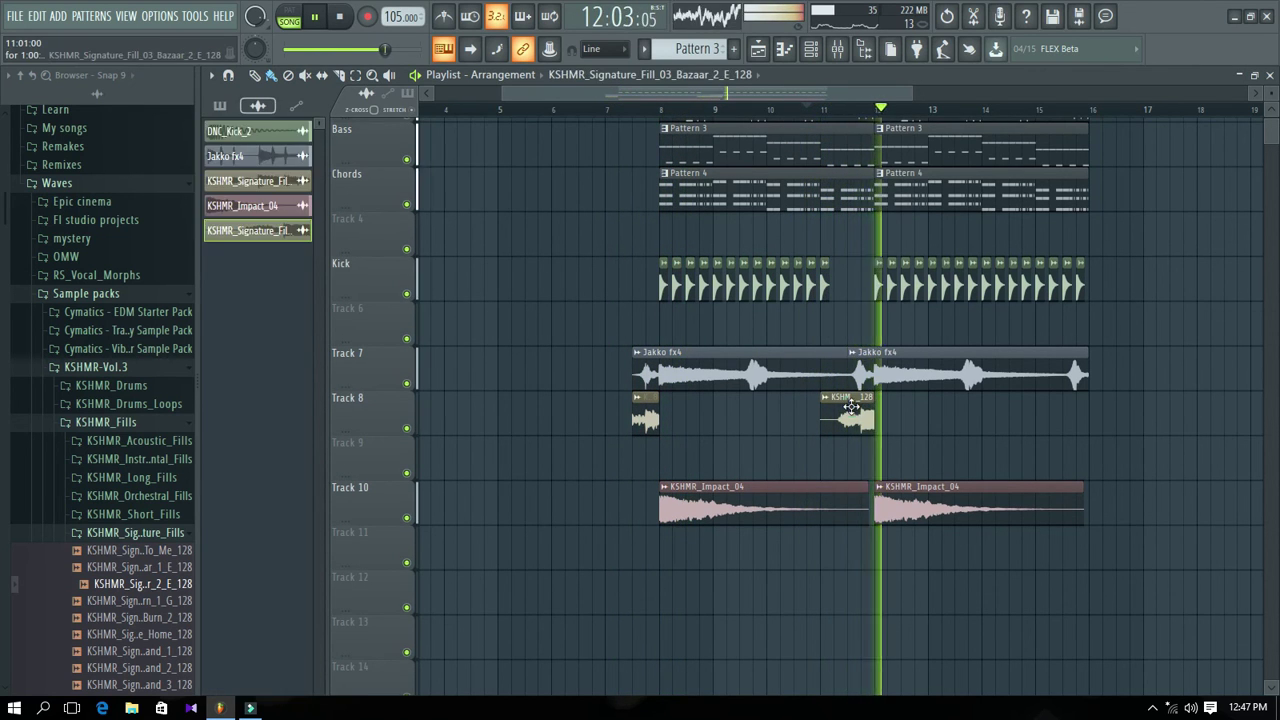
Route the second Bazaar fill to mixer Insert 10, lower that track's volume, and replay the transition into bar 12.
{"action": "key", "text": "space"}
{"action": "left_click", "coordinate": [841, 50]}
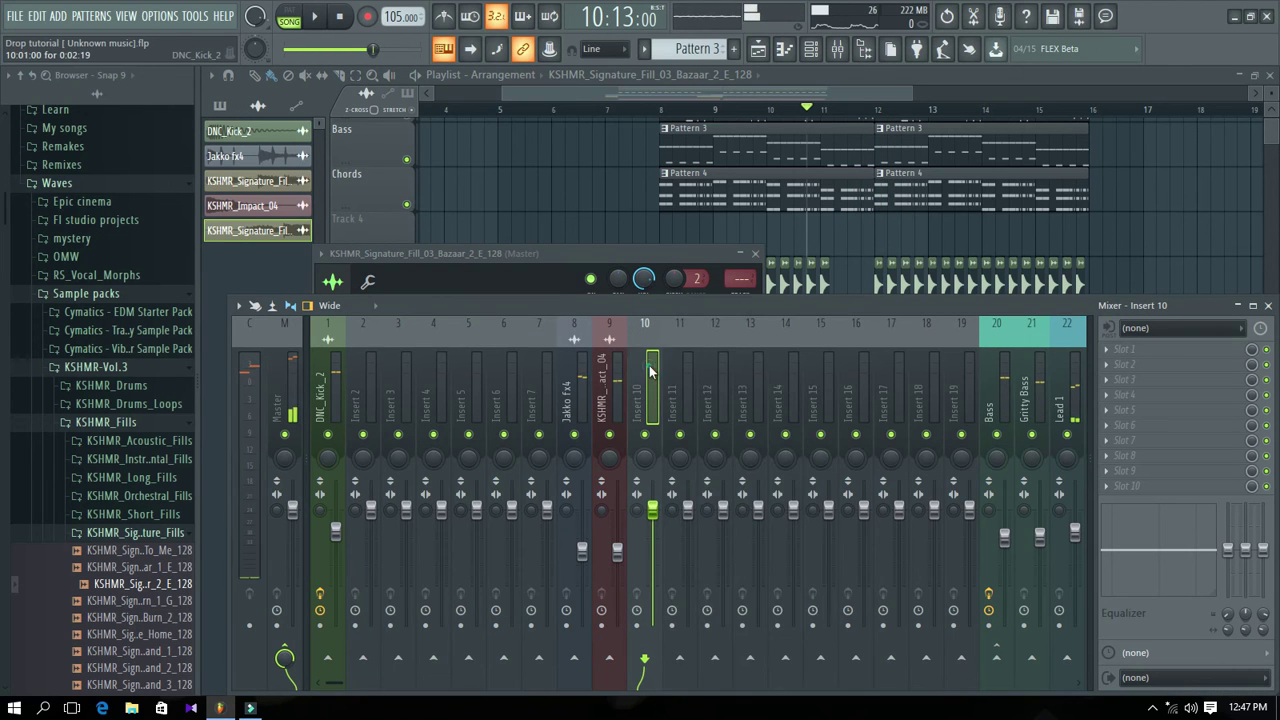
{"action": "right_click", "coordinate": [650, 372]}
{"action": "left_click", "coordinate": [838, 446]}
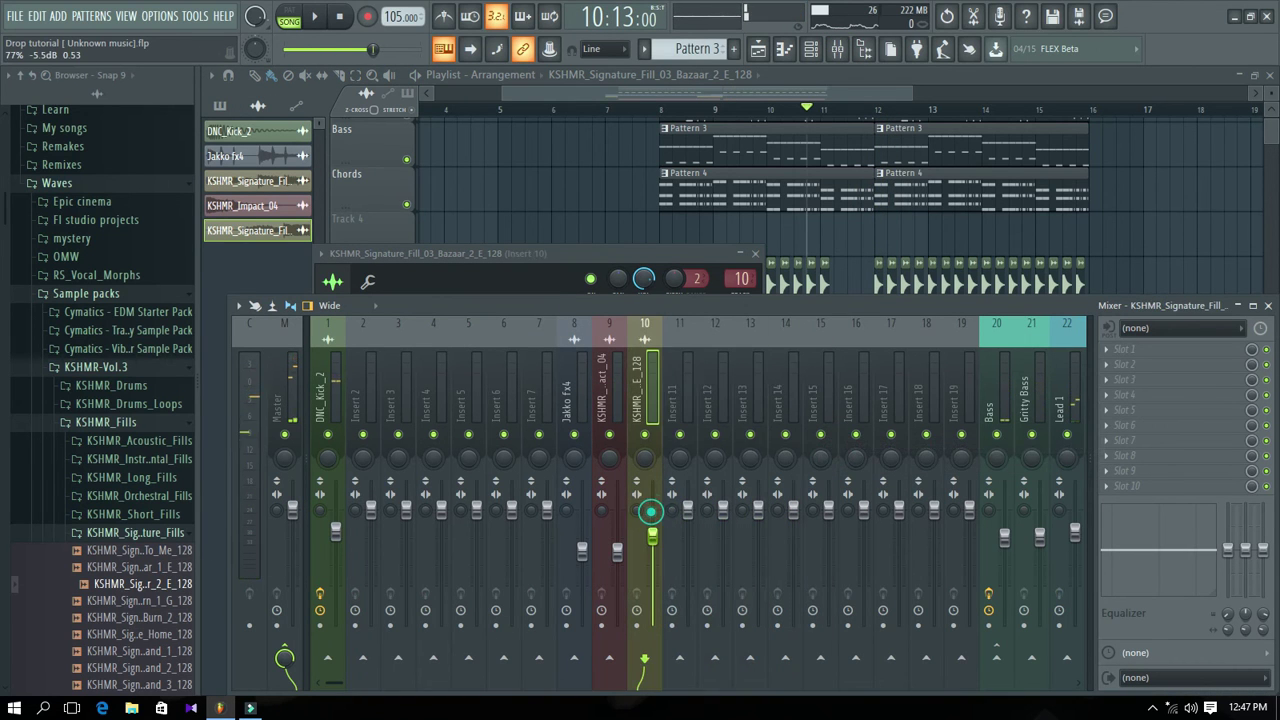
{"action": "key", "text": "space"}
{"action": "left_click", "coordinate": [855, 91]}
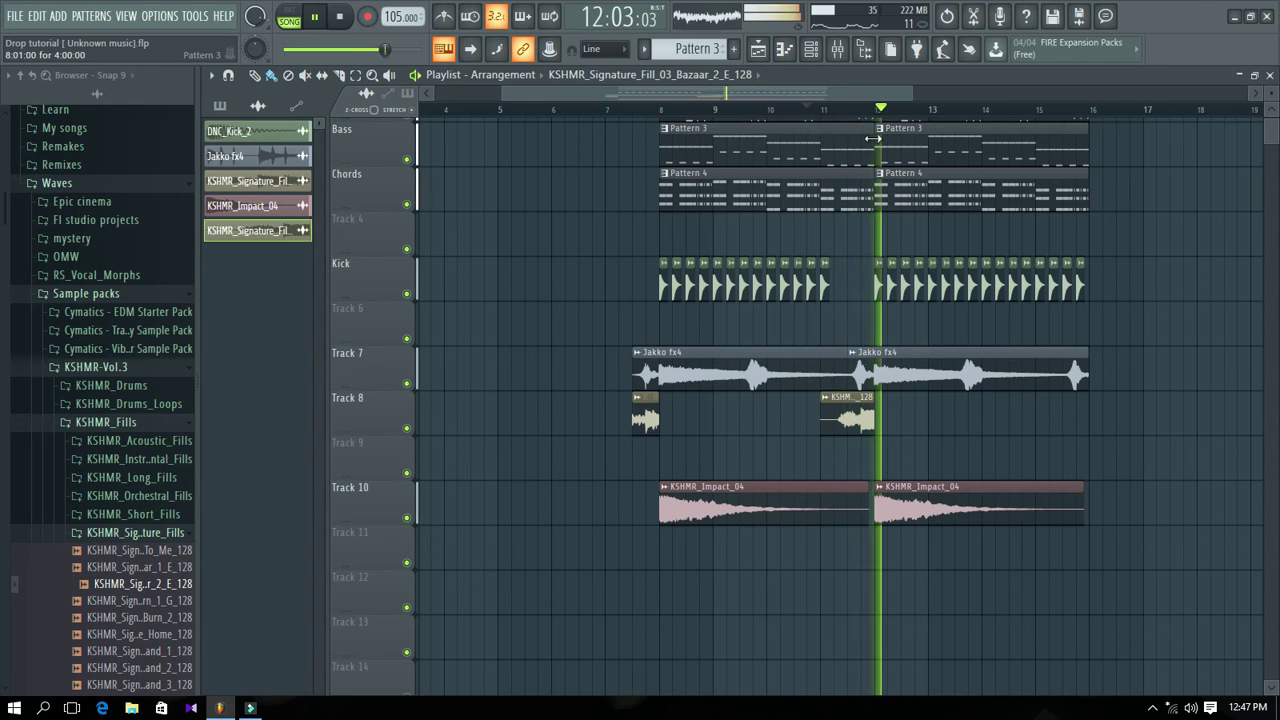
{"action": "key", "text": "space"}
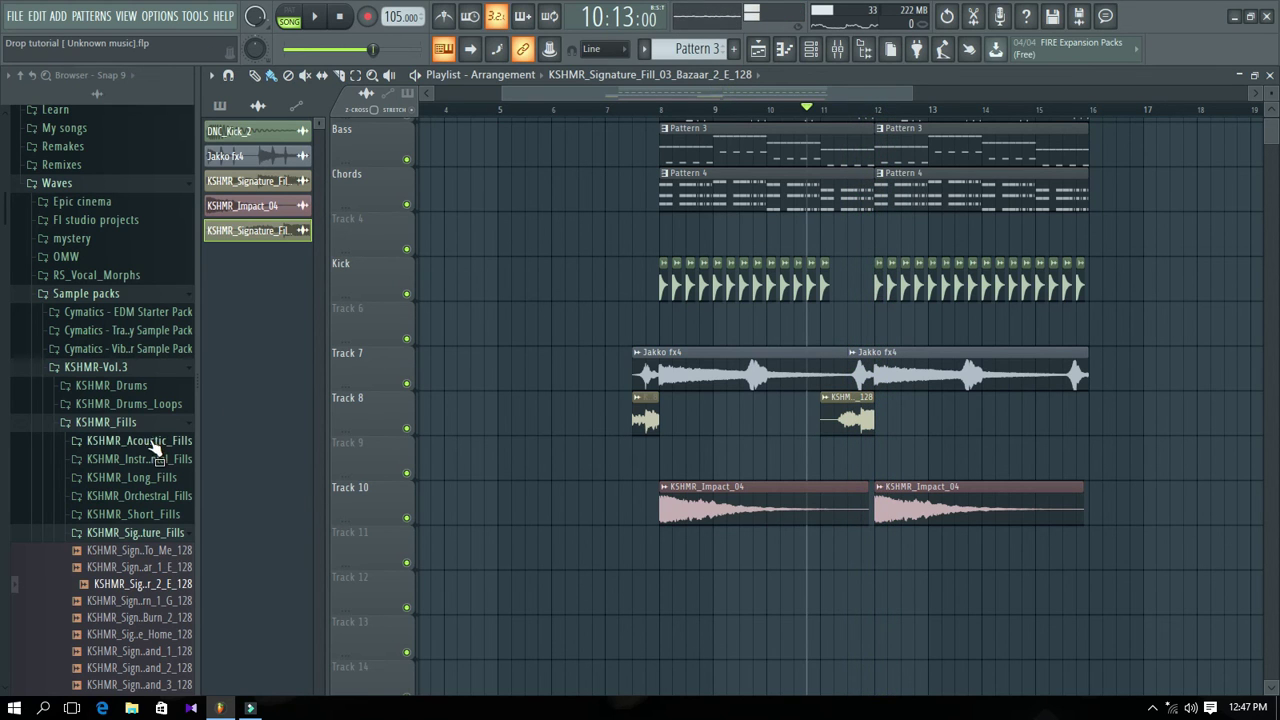
Look through the claps and percussion folders in KSHMR_Drums for a drum sample and collapse the sample packs.
{"action": "left_click", "coordinate": [140, 532]}
{"action": "left_click", "coordinate": [140, 422]}
{"action": "left_click", "coordinate": [143, 386]}
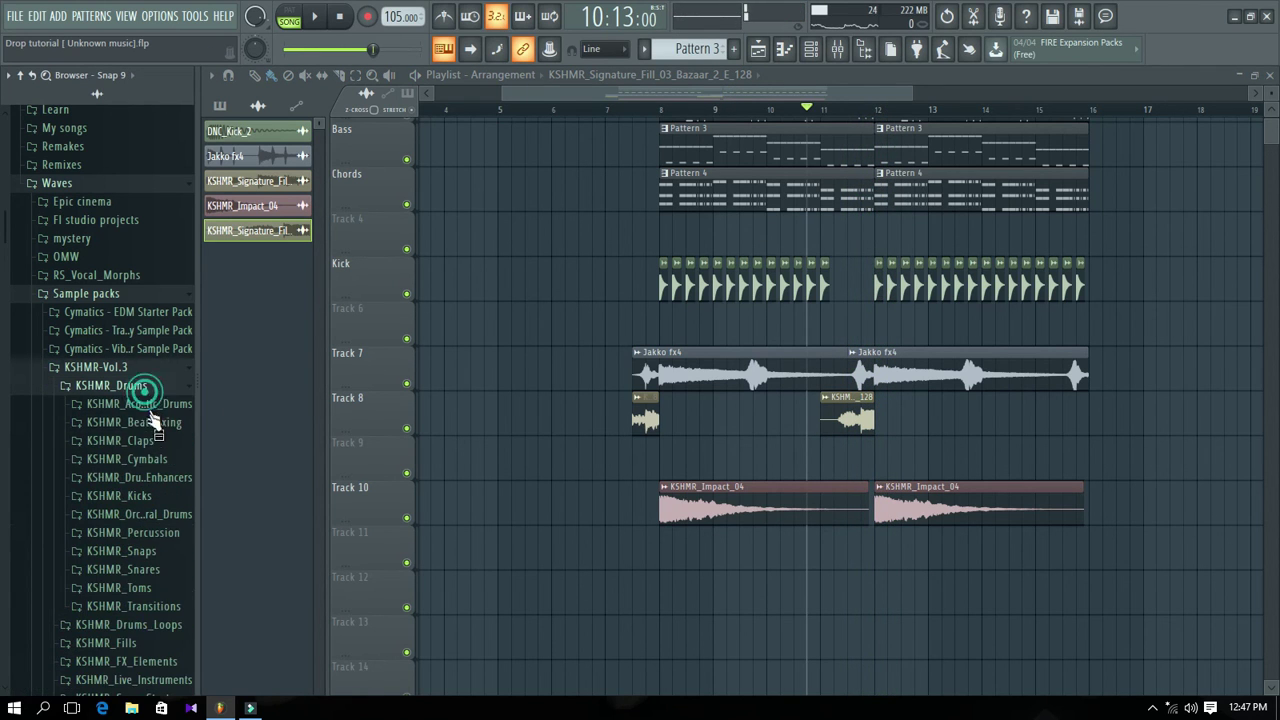
{"action": "left_click", "coordinate": [143, 441]}
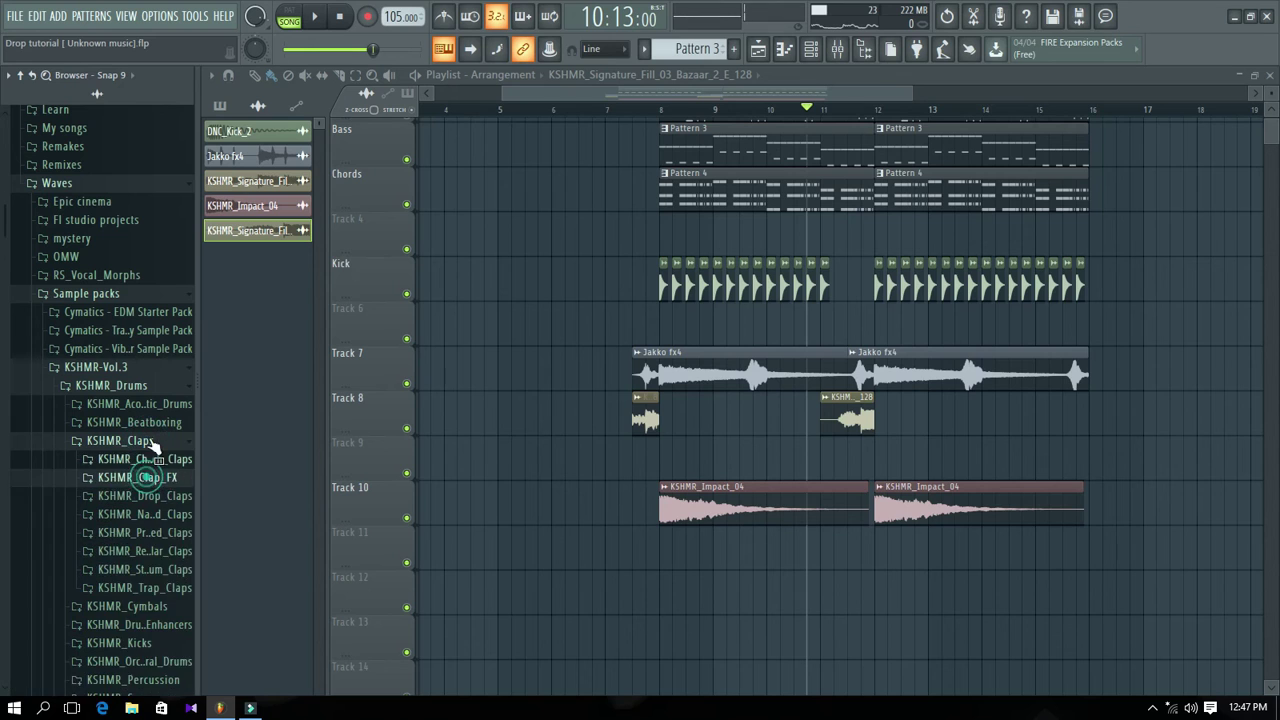
{"action": "left_click", "coordinate": [155, 440]}
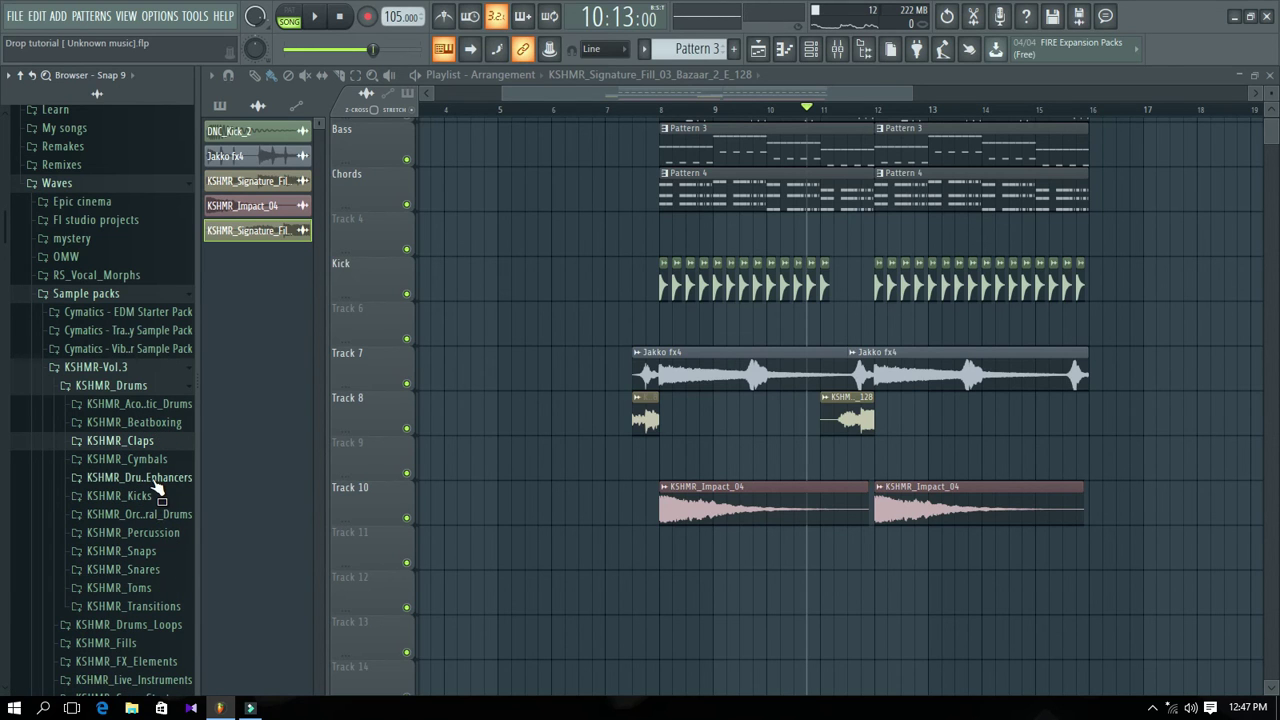
{"action": "left_click", "coordinate": [170, 533]}
{"action": "left_click", "coordinate": [152, 571]}
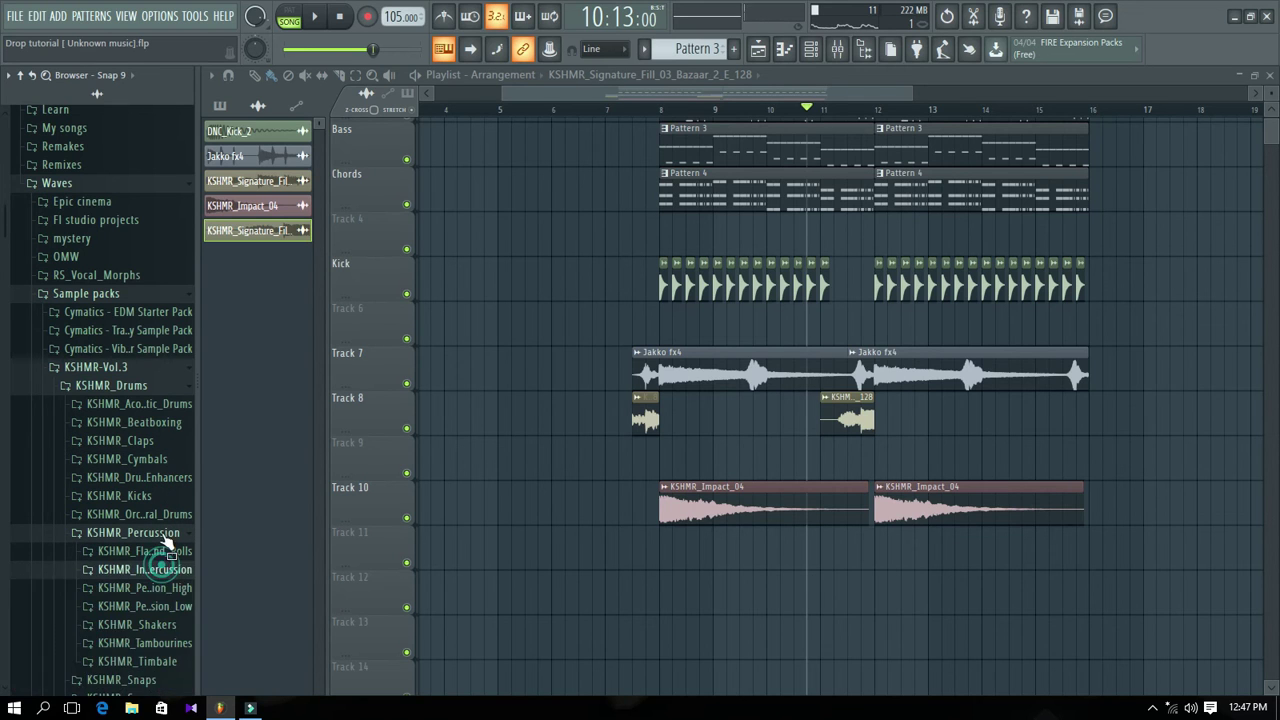
{"action": "left_click", "coordinate": [160, 533]}
{"action": "left_click", "coordinate": [118, 368]}
{"action": "left_click", "coordinate": [130, 293]}
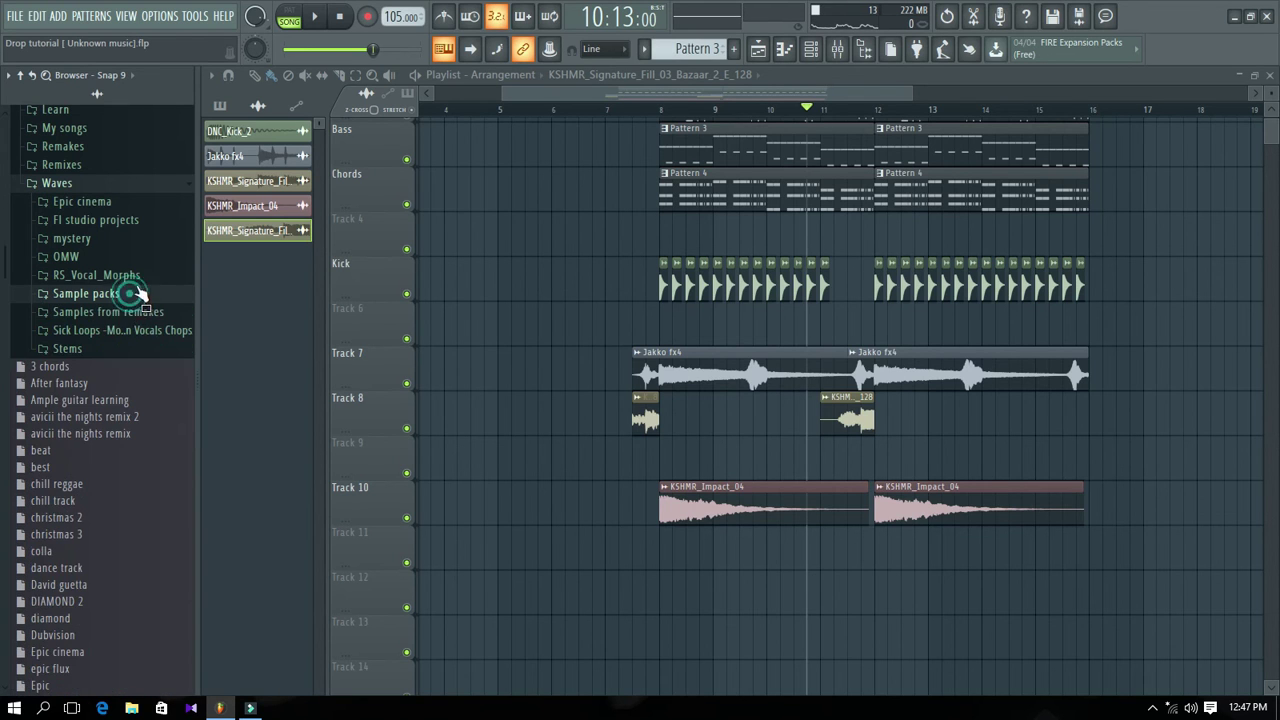
Place the 008 SEPH - Hi Hat sample from the Samples from remixes folder on Track 6, offbeat just after bar 12, and start playback.
{"action": "left_click", "coordinate": [84, 314]}
{"action": "scroll", "coordinate": [110, 400], "scroll_direction": "down", "scroll_amount": 5}
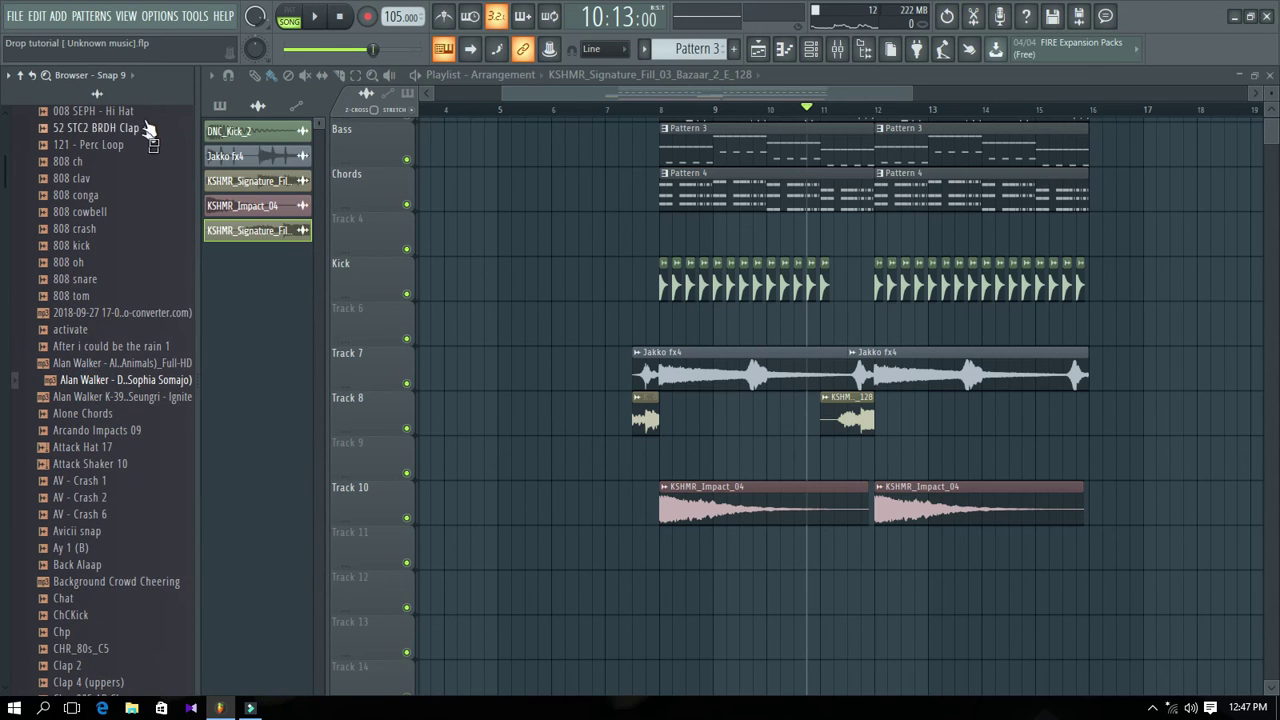
{"action": "left_click", "coordinate": [140, 111]}
{"action": "left_click_drag", "start_coordinate": [496, 293], "coordinate": [901, 318]}
{"action": "key", "text": "space"}
{"action": "left_click_drag", "start_coordinate": [490, 91], "coordinate": [632, 109]}
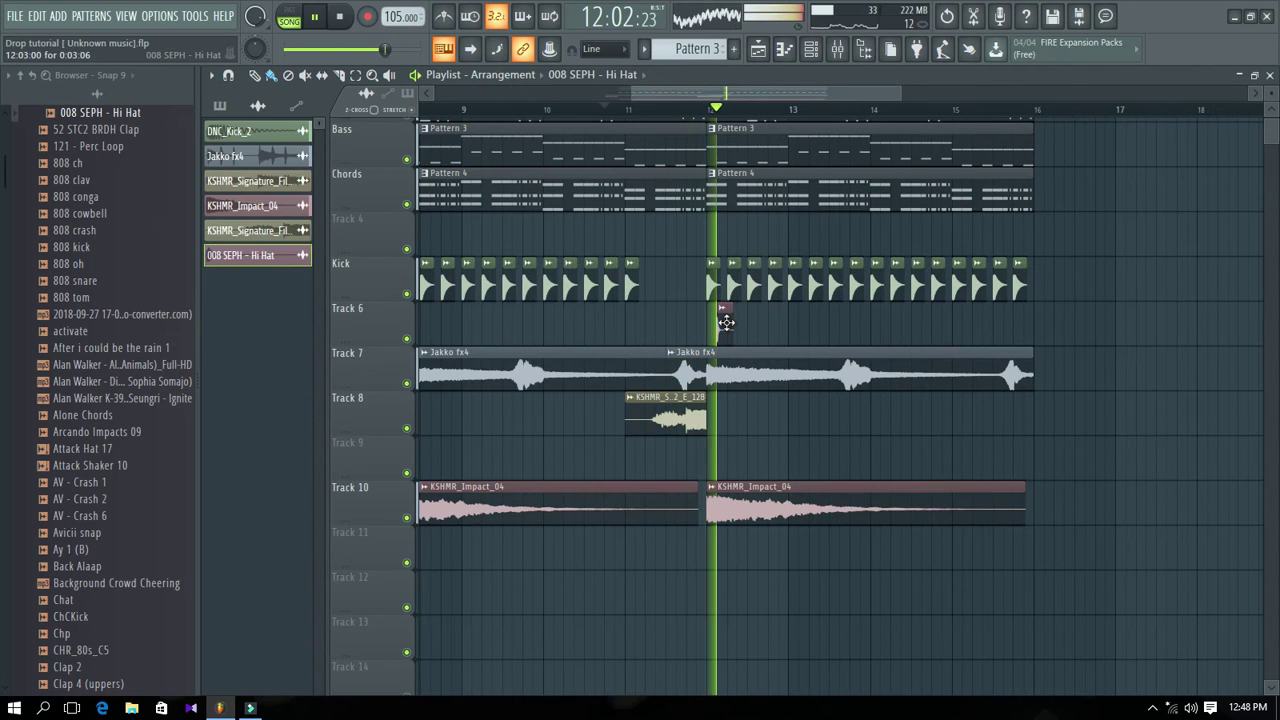
Repeat the hi-hat on Track 6 between the kicks from bar 12 to bar 16.
{"action": "left_click", "coordinate": [737, 323]}
{"action": "mouse_move", "coordinate": [768, 325]}
{"action": "left_mouse_down"}
{"action": "mouse_move", "coordinate": [831, 326]}
{"action": "mouse_move", "coordinate": [737, 342]}
{"action": "left_mouse_up"}
{"action": "key", "text": "ctrl+b"}
{"action": "key", "text": "ctrl+b"}
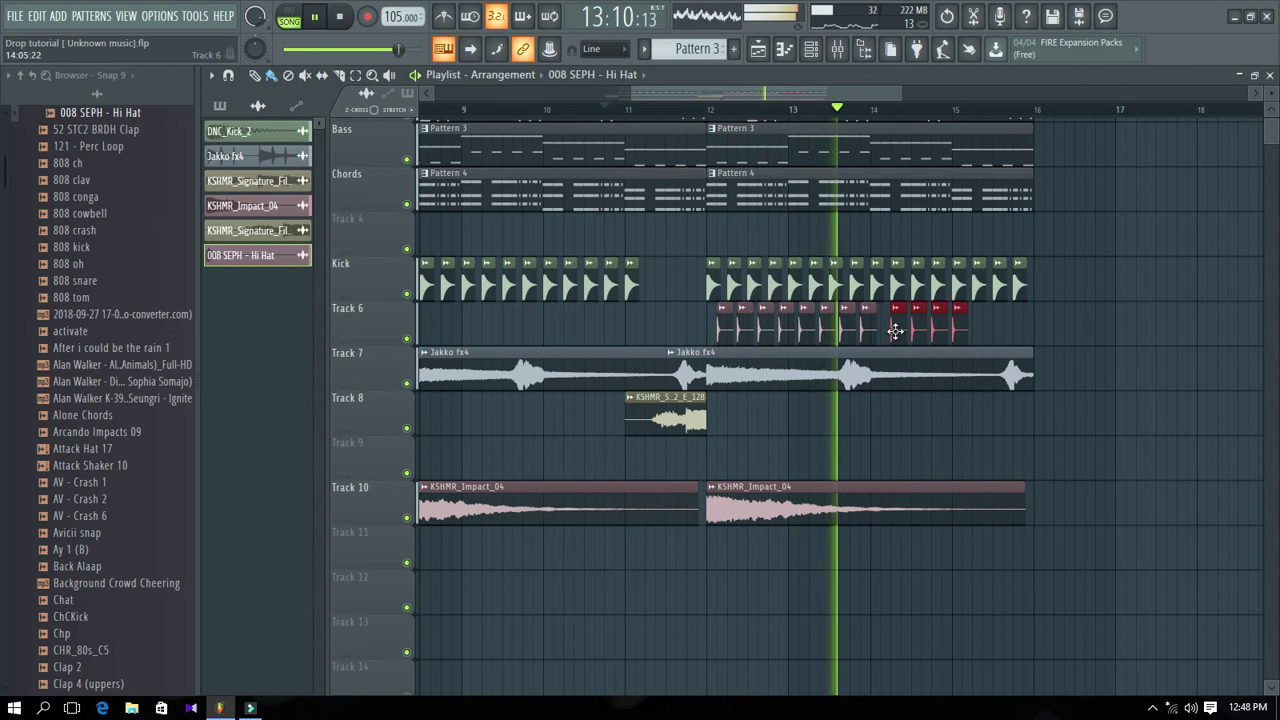
{"action": "key", "text": "ctrl+b"}
{"action": "key", "text": "space"}
Route the 008 SEPH - Hi Hat channel to mixer Insert 11 and lower its fader to about -3 dB during playback.
{"action": "double_click", "coordinate": [1030, 317]}
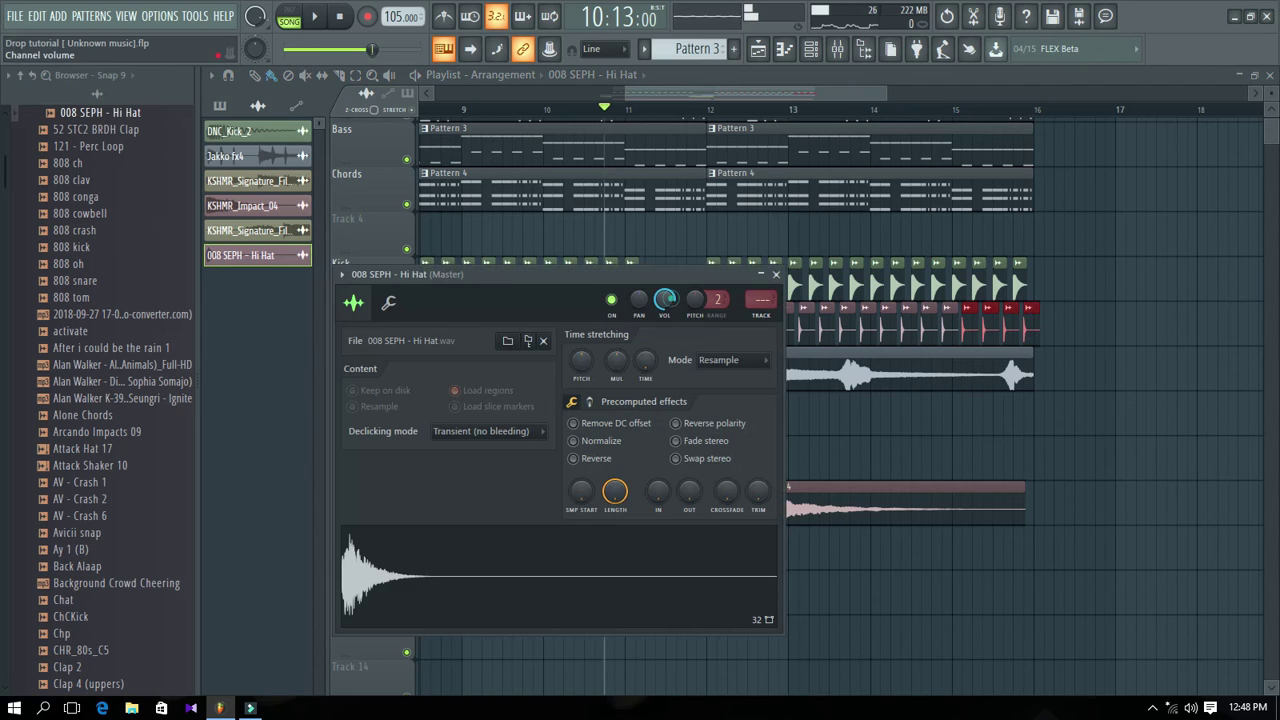
{"action": "key", "text": "space"}
{"action": "left_click", "coordinate": [775, 274]}
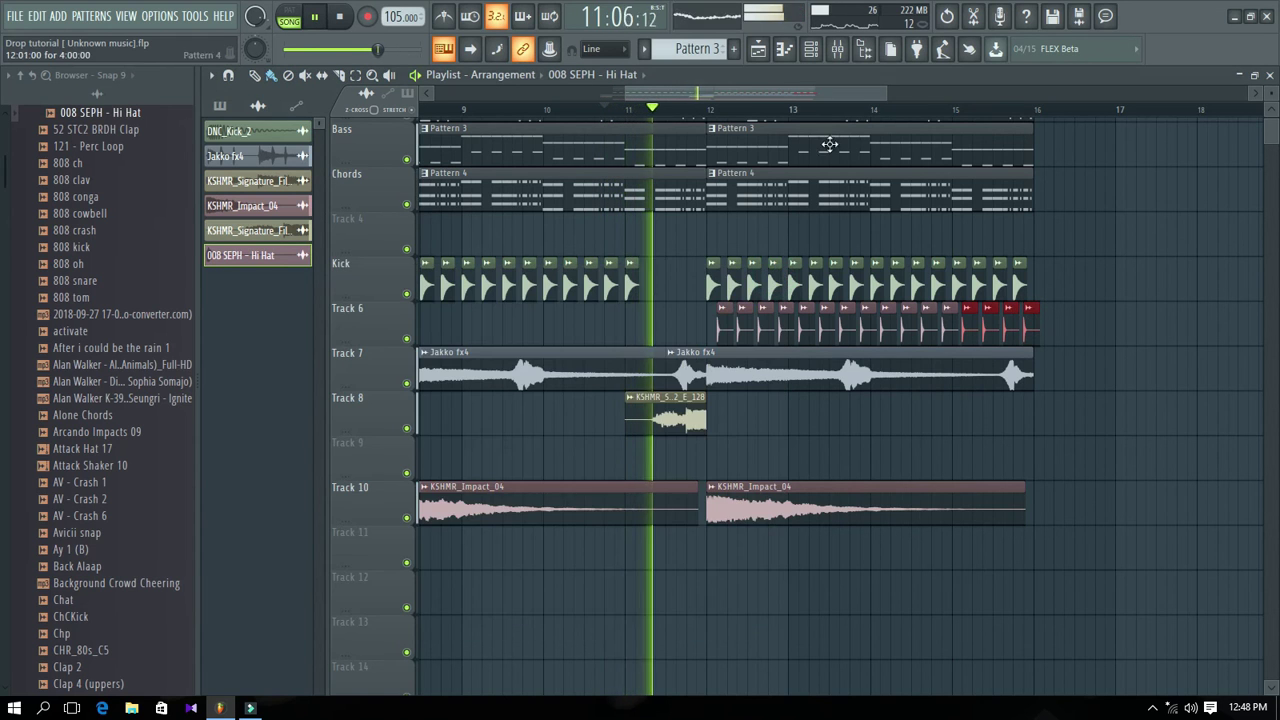
{"action": "left_click", "coordinate": [840, 57]}
{"action": "left_click", "coordinate": [680, 357]}
{"action": "right_click", "coordinate": [682, 330]}
{"action": "mouse_move", "coordinate": [788, 446]}
{"action": "left_click", "coordinate": [882, 446]}
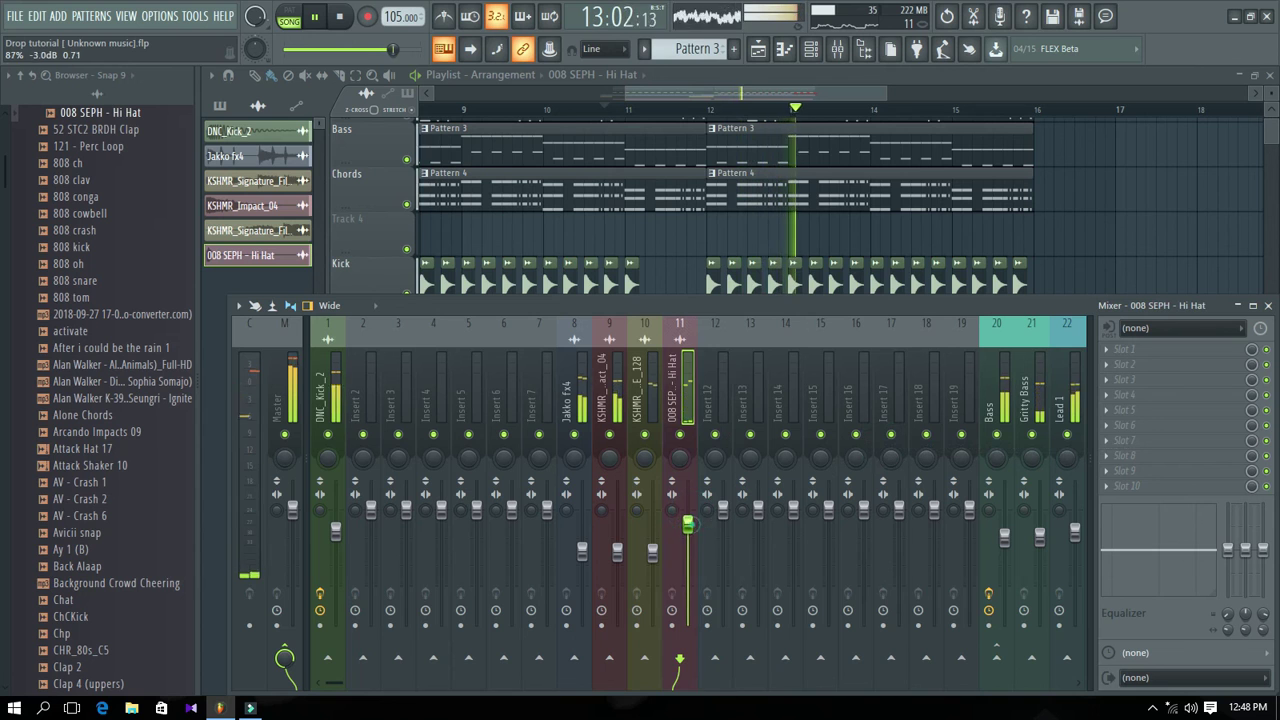
{"action": "left_click", "coordinate": [722, 385]}
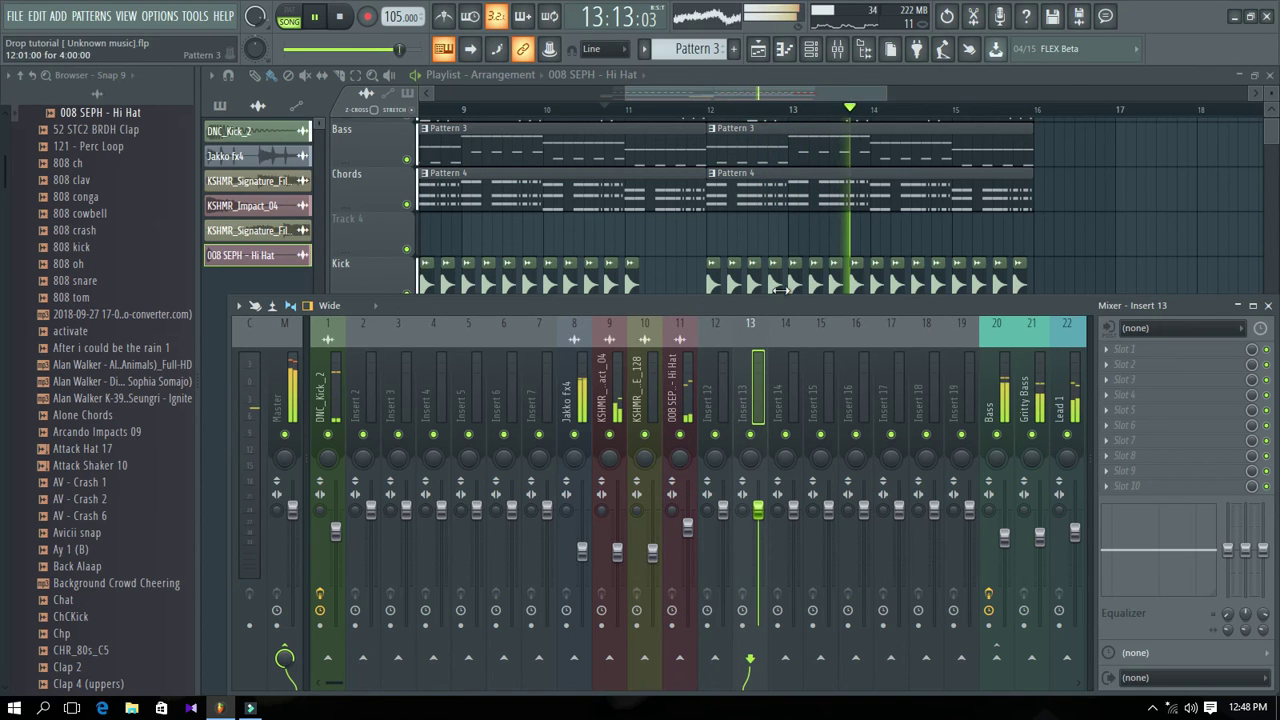
{"action": "key", "text": "space"}
Load Fruity Reeverb 2 in the first effect slot of the hi-hat's mixer track.
{"action": "left_click", "coordinate": [672, 375]}
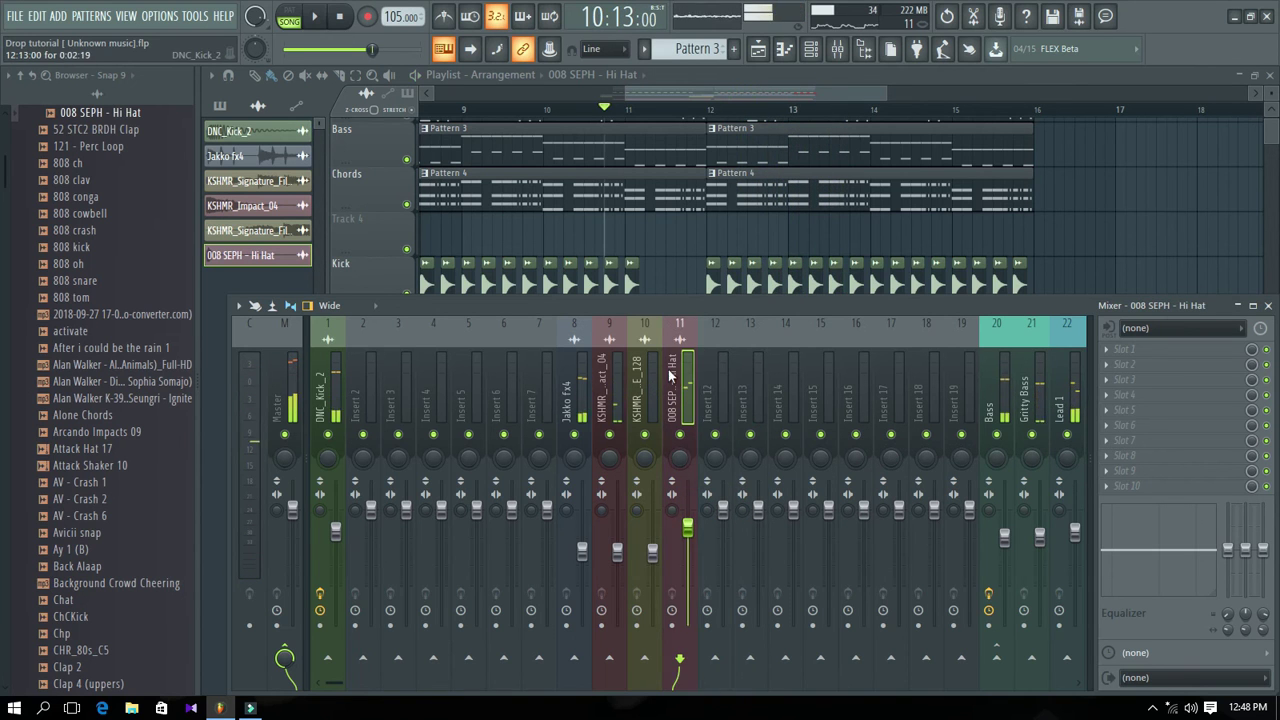
{"action": "left_click", "coordinate": [1108, 350]}
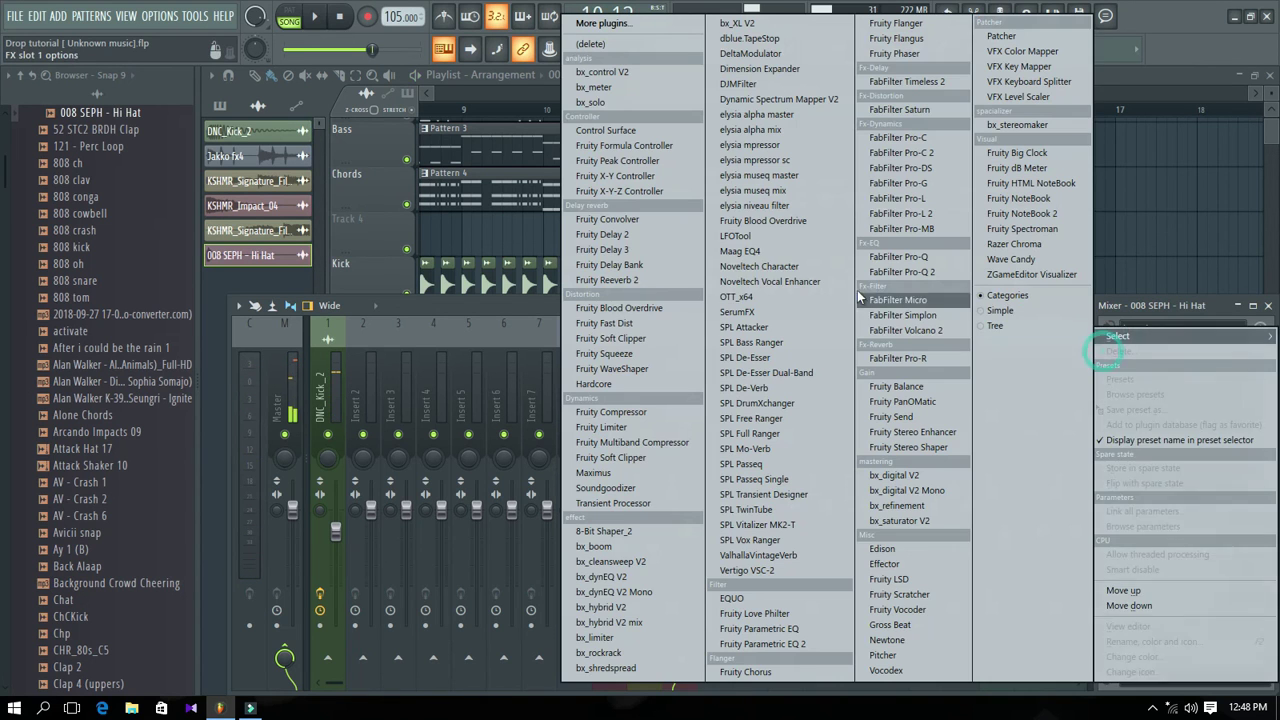
{"action": "left_click", "coordinate": [644, 280]}
Place the Background Crowd Cheering sample on Track 12 starting at bar 8.
{"action": "left_click_drag", "start_coordinate": [691, 94], "coordinate": [563, 92]}
{"action": "left_click_drag", "start_coordinate": [760, 92], "coordinate": [1051, 92]}
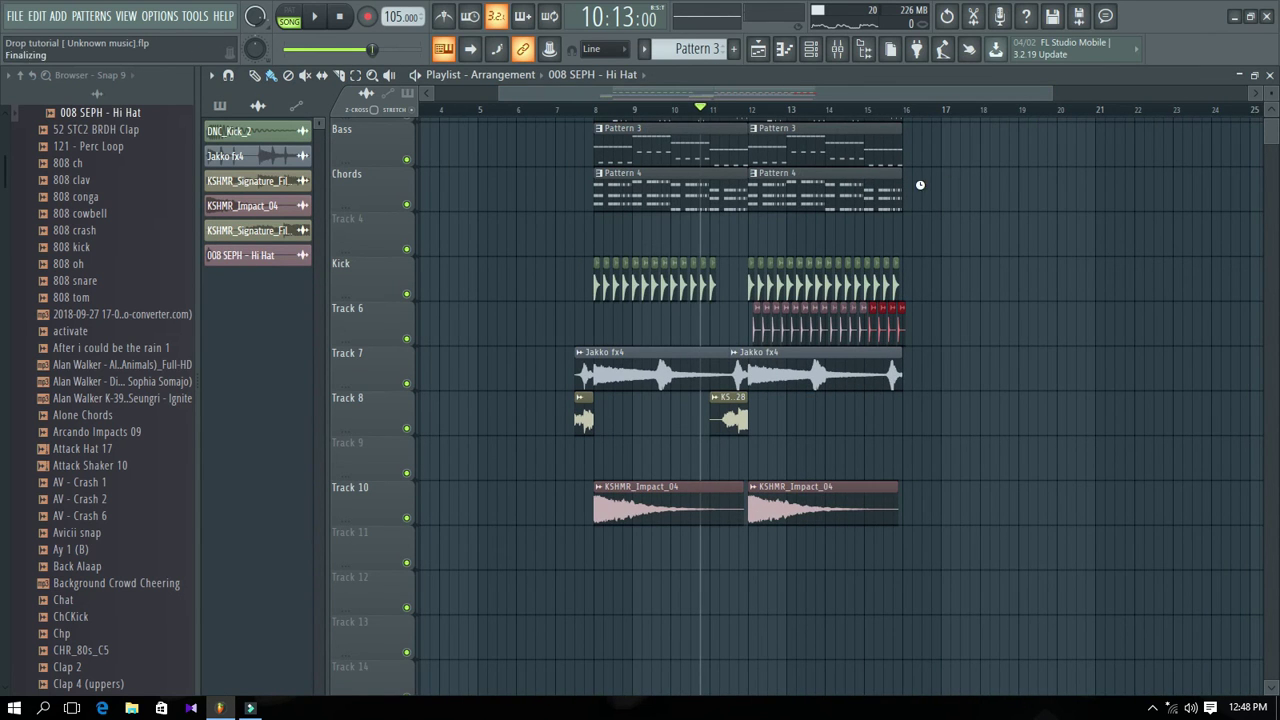
{"action": "scroll", "coordinate": [943, 252], "scroll_direction": "up", "scroll_amount": 1}
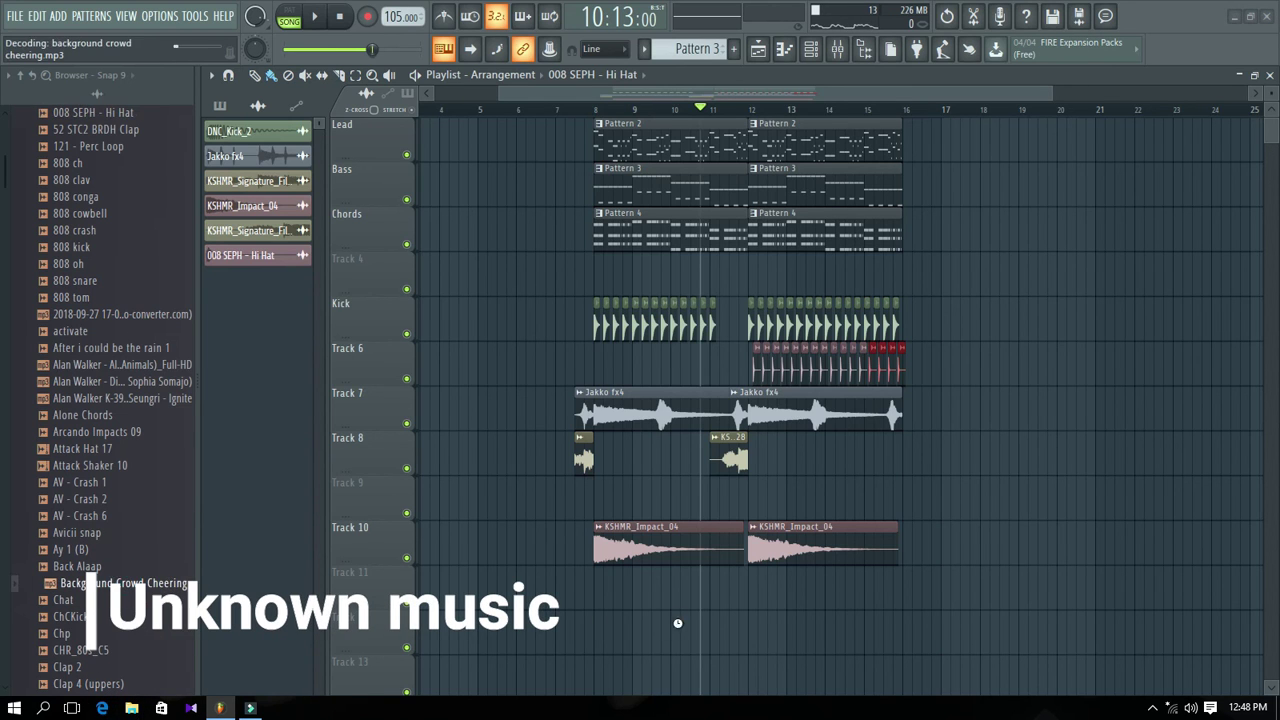
{"action": "left_click_drag", "start_coordinate": [677, 623], "coordinate": [599, 625]}
Import Ultrasonic - Crowd Fx 02 from Downloads > Music > progressive melodies onto Track 12 at bar 8, and delete the Background Crowd Cheering clip.
{"action": "key", "text": "super+e"}
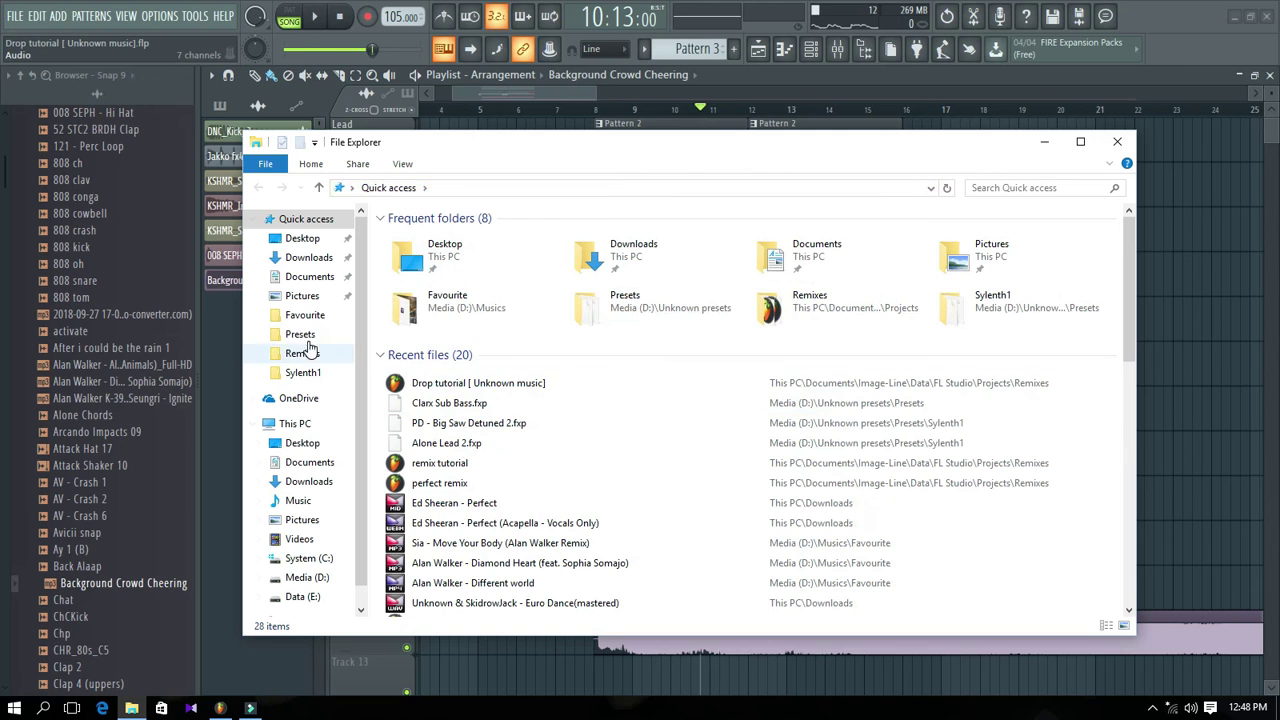
{"action": "left_click", "coordinate": [310, 262]}
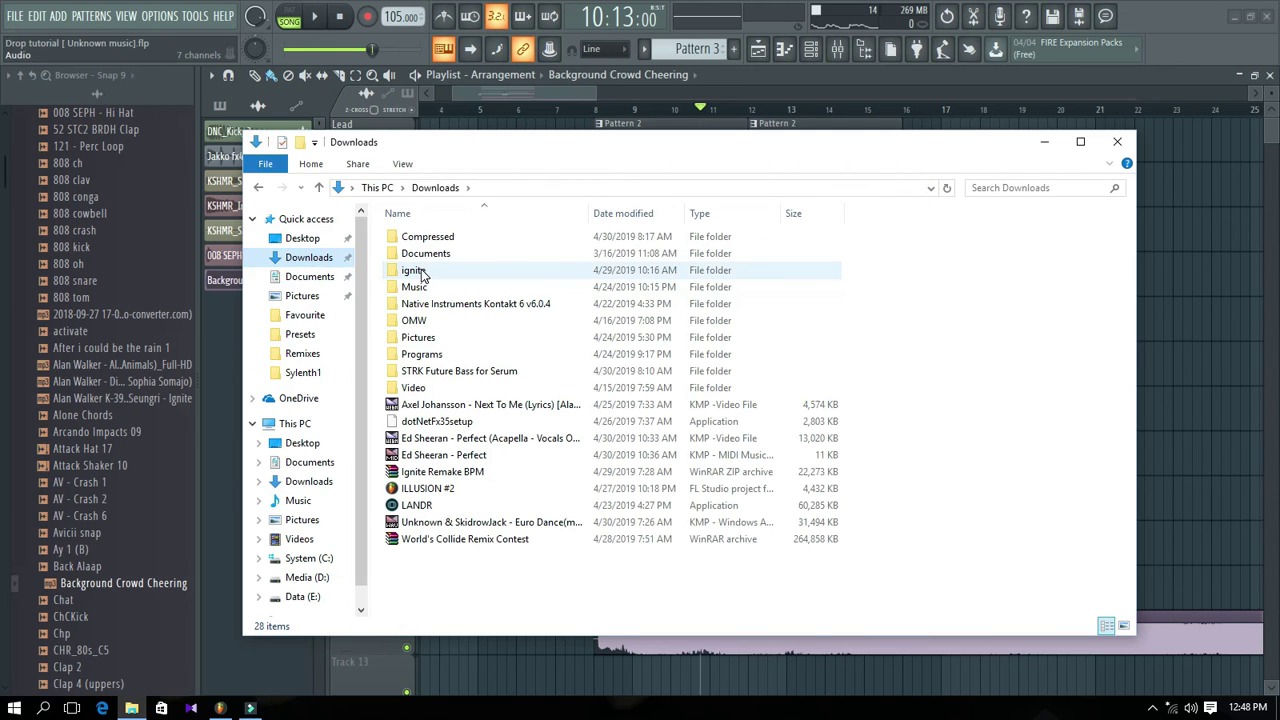
{"action": "double_click", "coordinate": [418, 289]}
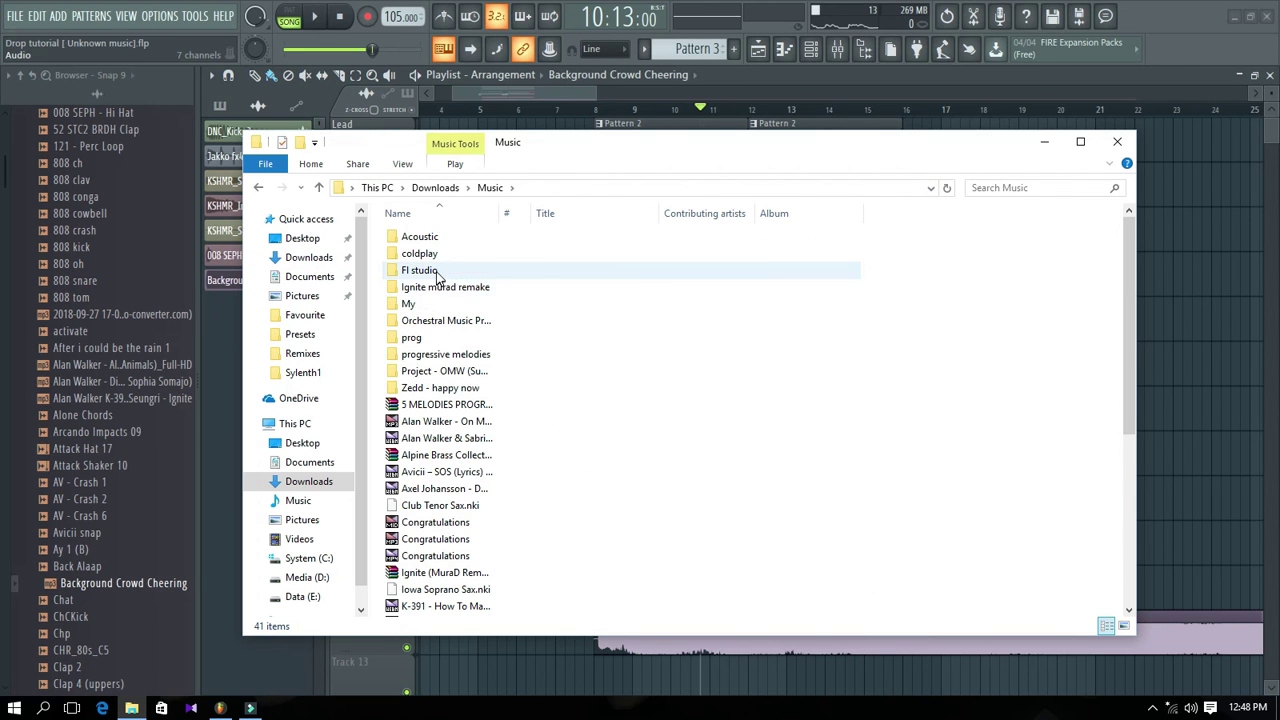
{"action": "double_click", "coordinate": [441, 357]}
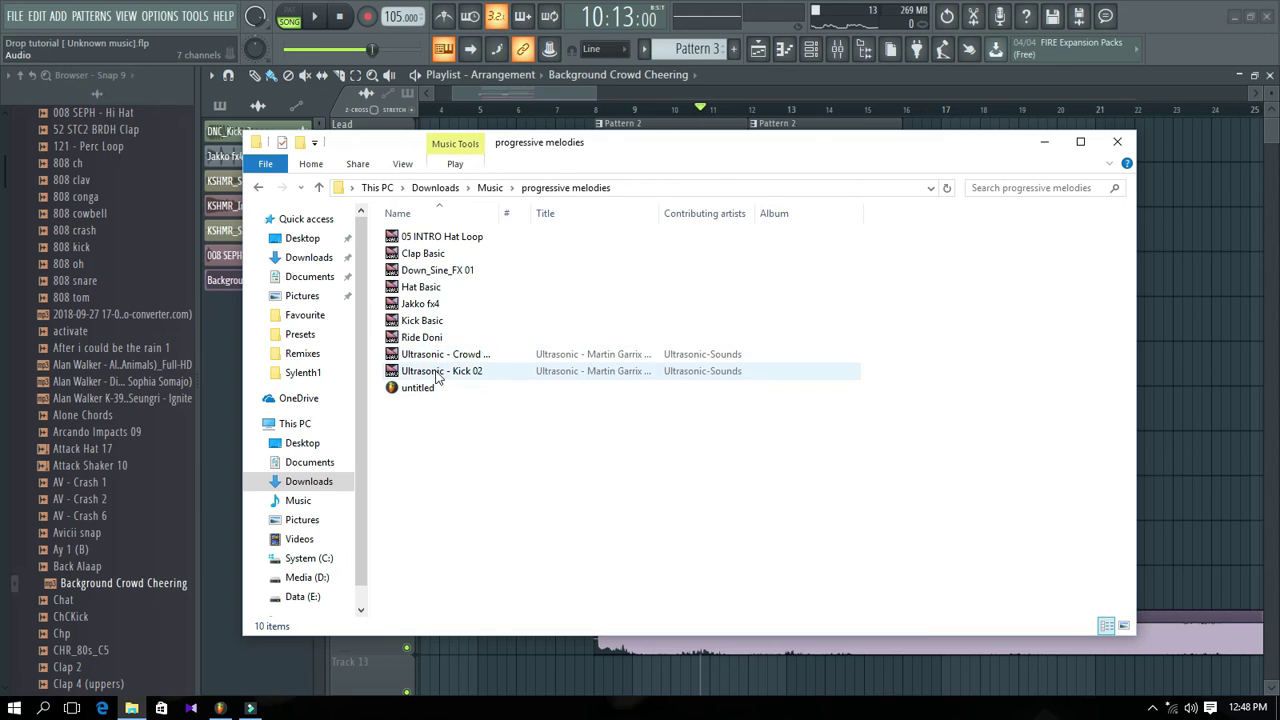
{"action": "left_click_drag", "start_coordinate": [444, 354], "coordinate": [681, 648]}
{"action": "right_click", "coordinate": [1022, 614]}
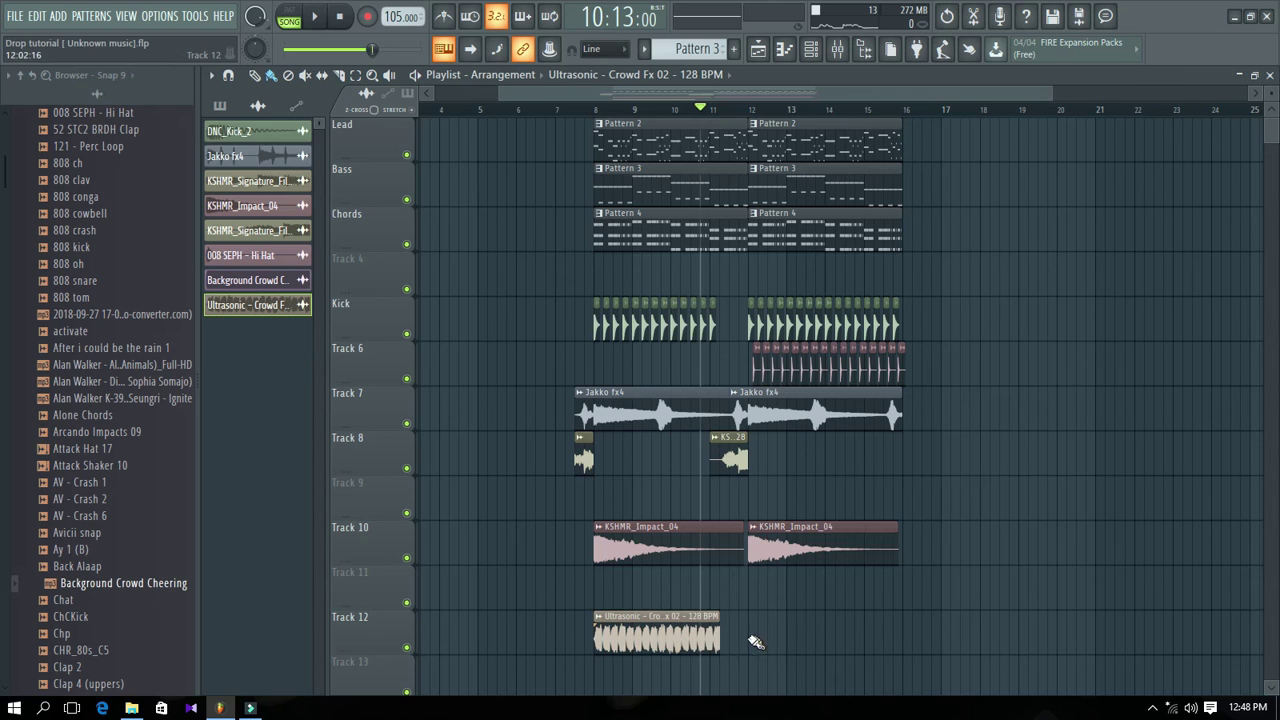
Time-stretch the Ultrasonic Crowd Fx clip to span bars 8 to 12, play it, and add a second copy at bar 12.
{"action": "double_click", "coordinate": [703, 638]}
{"action": "left_click_drag", "start_coordinate": [527, 242], "coordinate": [527, 232]}
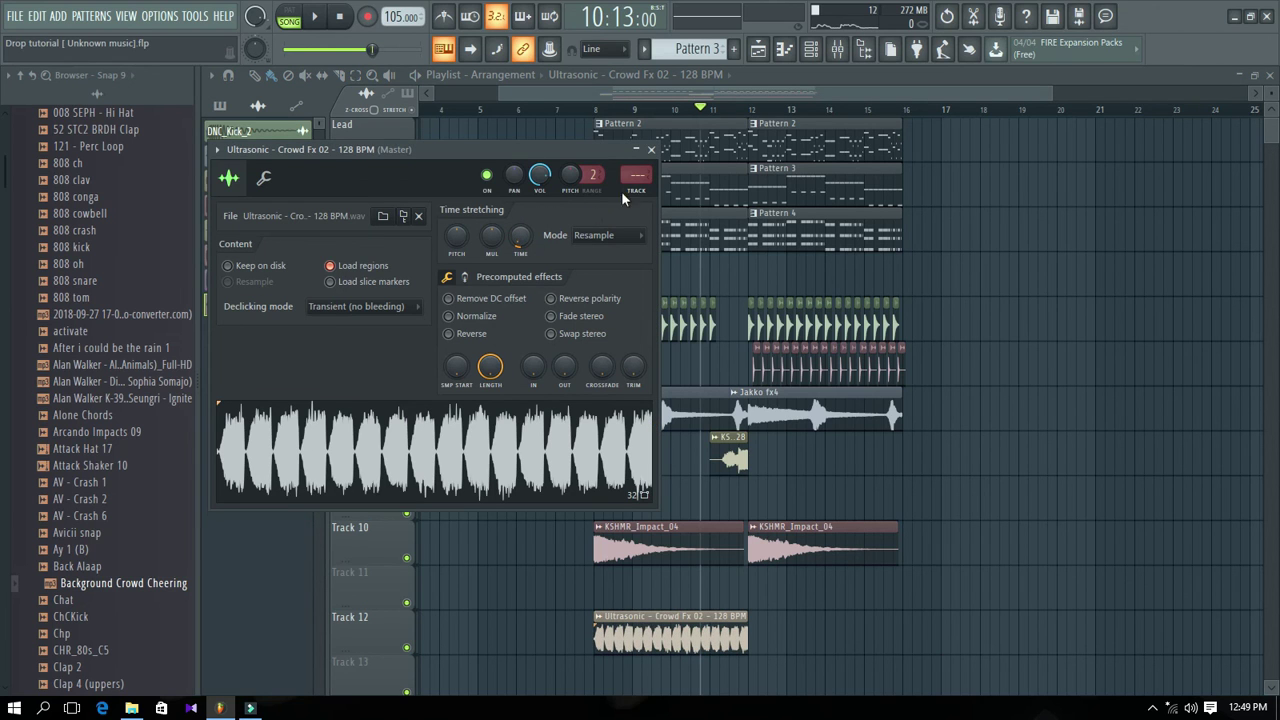
{"action": "left_click", "coordinate": [652, 150]}
{"action": "key", "text": "space"}
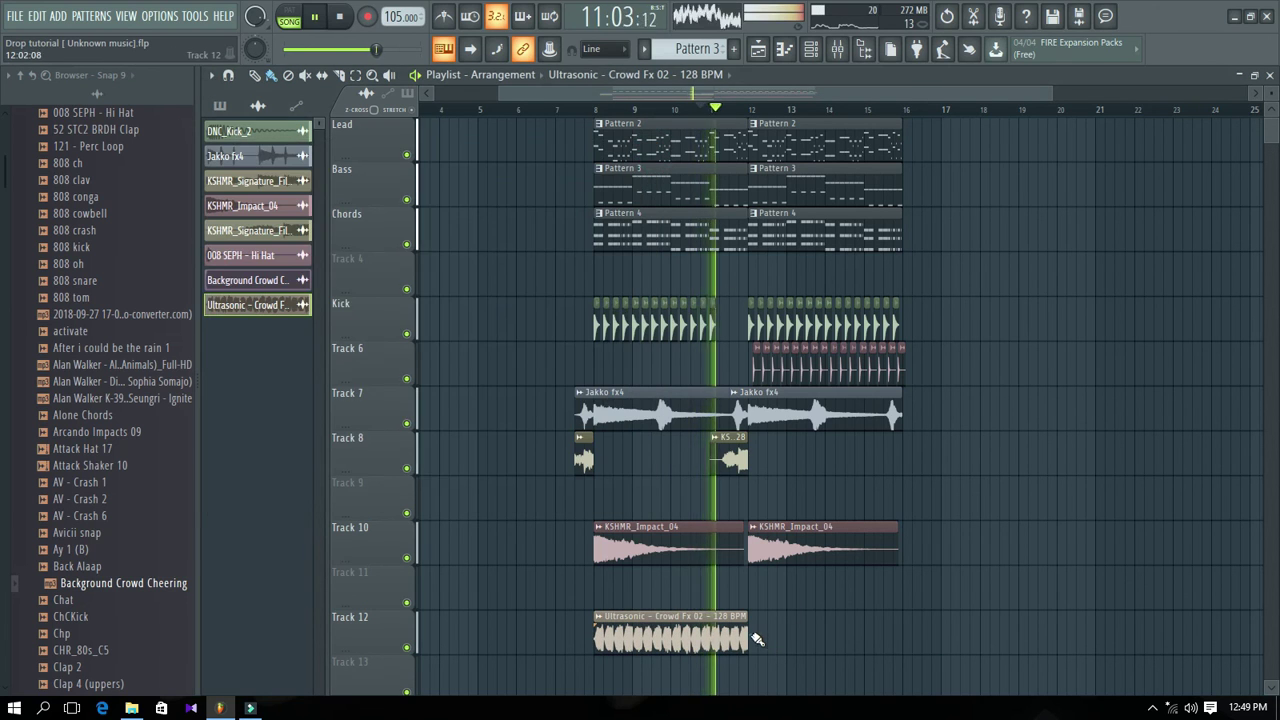
{"action": "key", "text": "space"}
{"action": "left_click", "coordinate": [762, 640]}
Route the Ultrasonic Crowd Fx channel to mixer Insert 12 and lower its fader to about -10.9 dB.
{"action": "double_click", "coordinate": [816, 648]}
{"action": "left_click", "coordinate": [840, 47]}
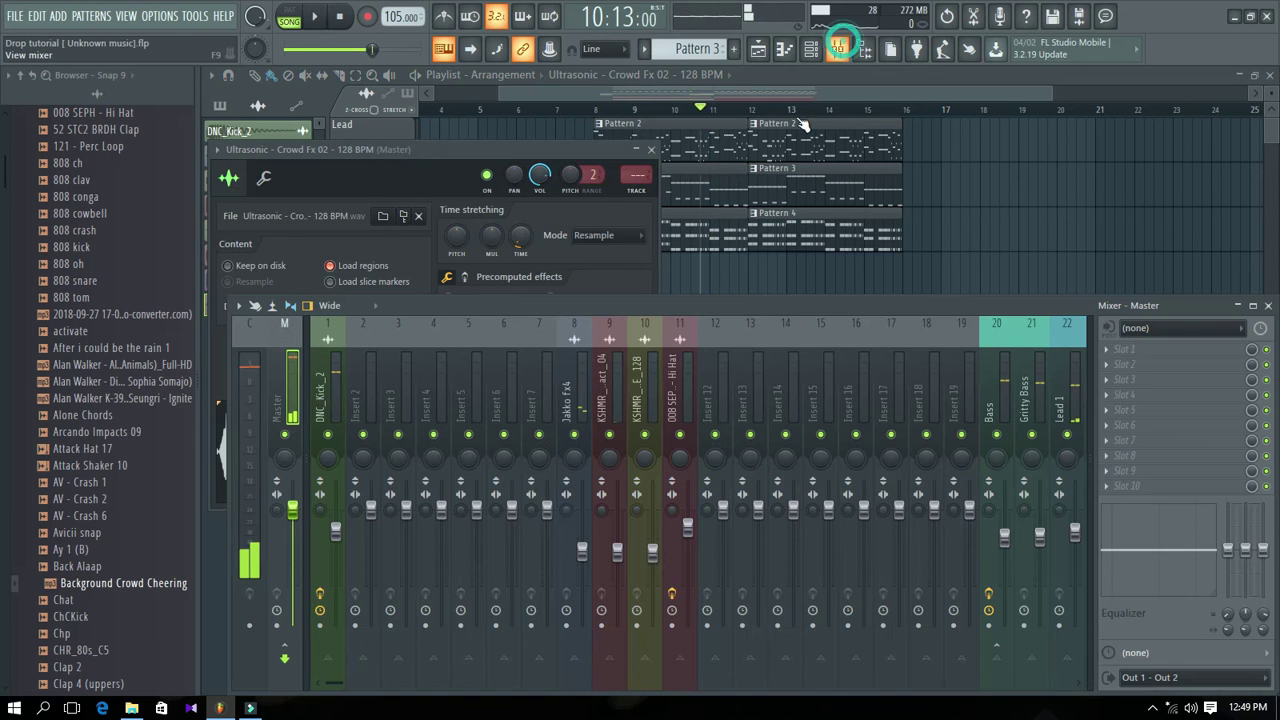
{"action": "right_click", "coordinate": [719, 388]}
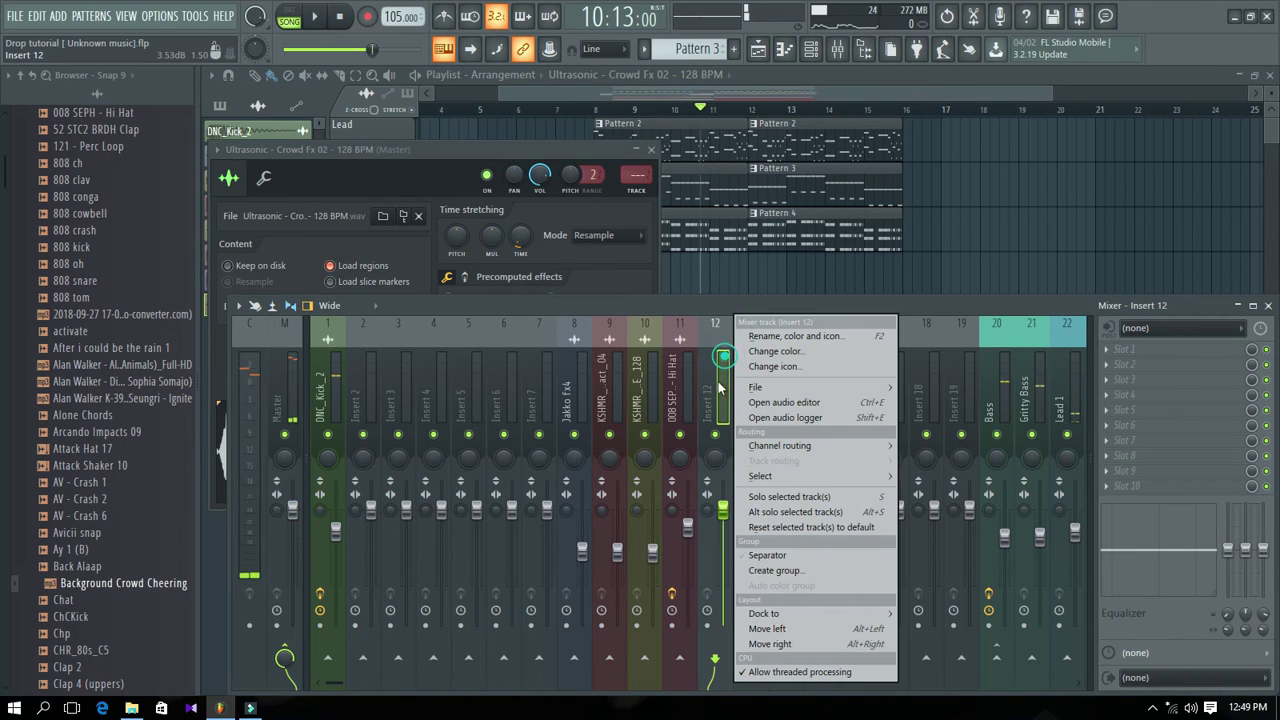
{"action": "left_click", "coordinate": [914, 441]}
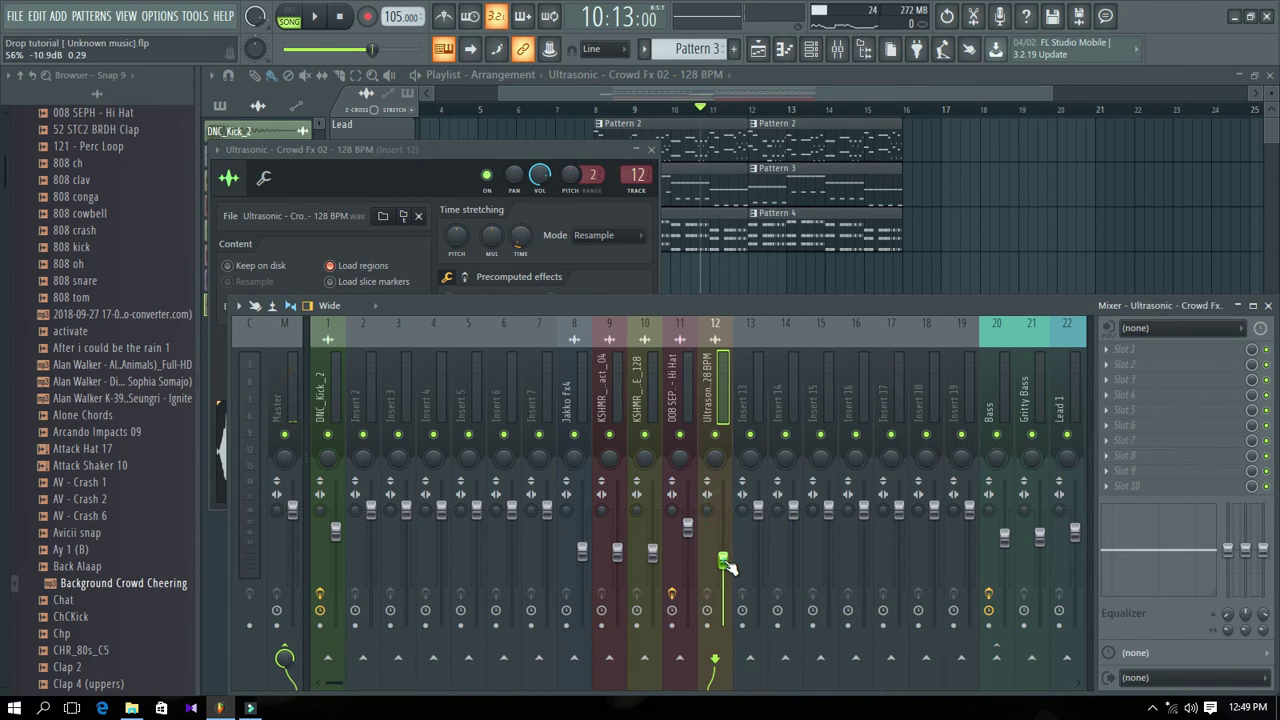
Lower the Crowd Fx mixer track further to about -14 dB and reduce its channel volume during playback, closing its settings.
{"action": "key", "text": "space"}
{"action": "left_click_drag", "start_coordinate": [724, 563], "coordinate": [728, 576]}
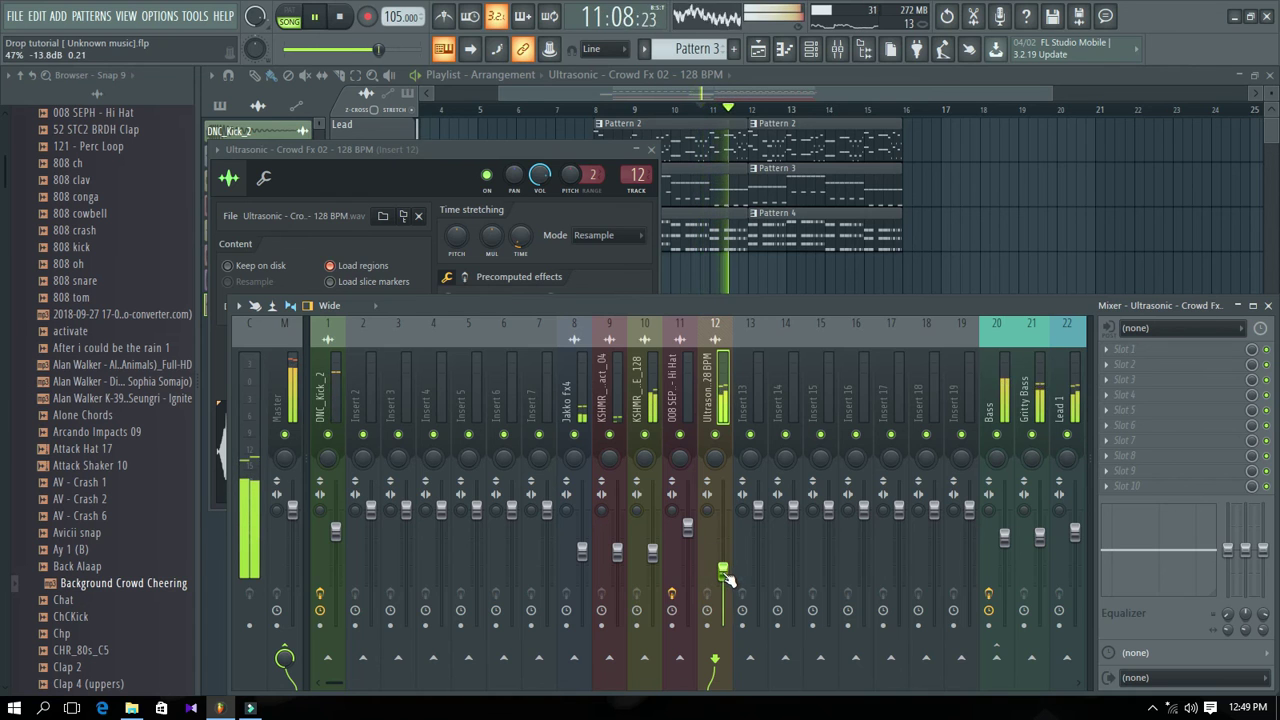
{"action": "left_click", "coordinate": [604, 198]}
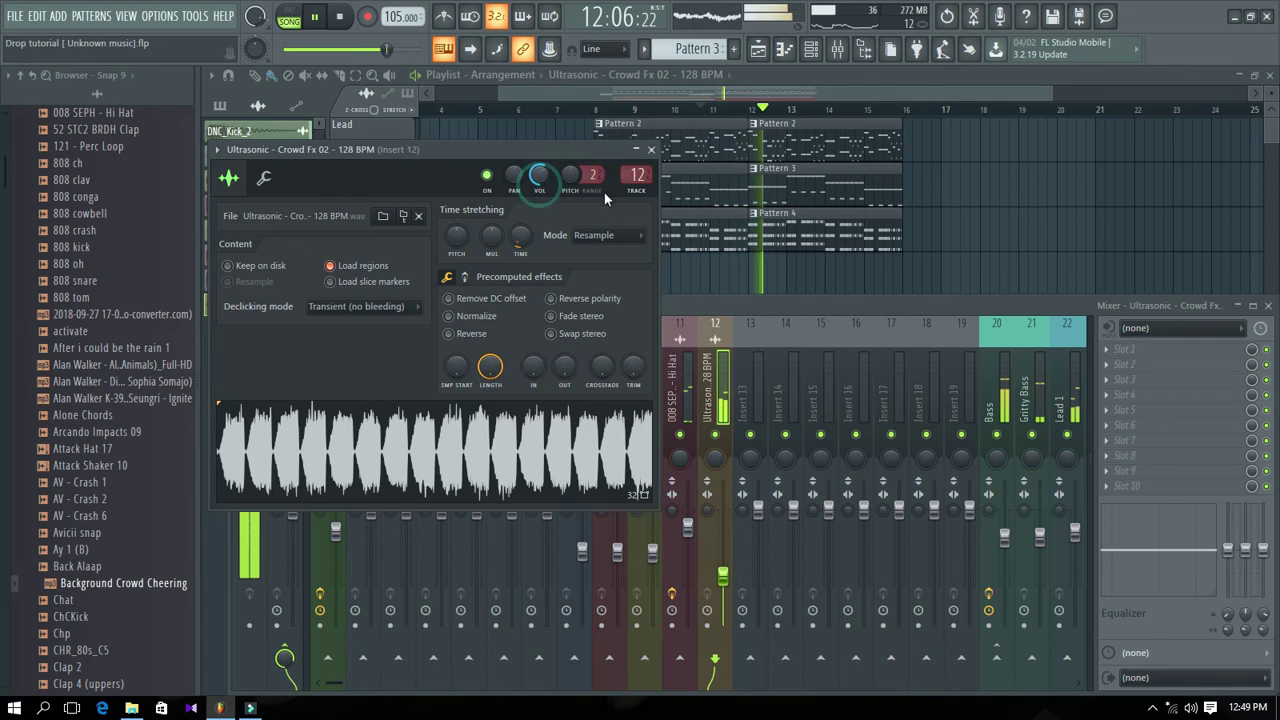
{"action": "left_click", "coordinate": [662, 146]}
{"action": "key", "text": "space"}
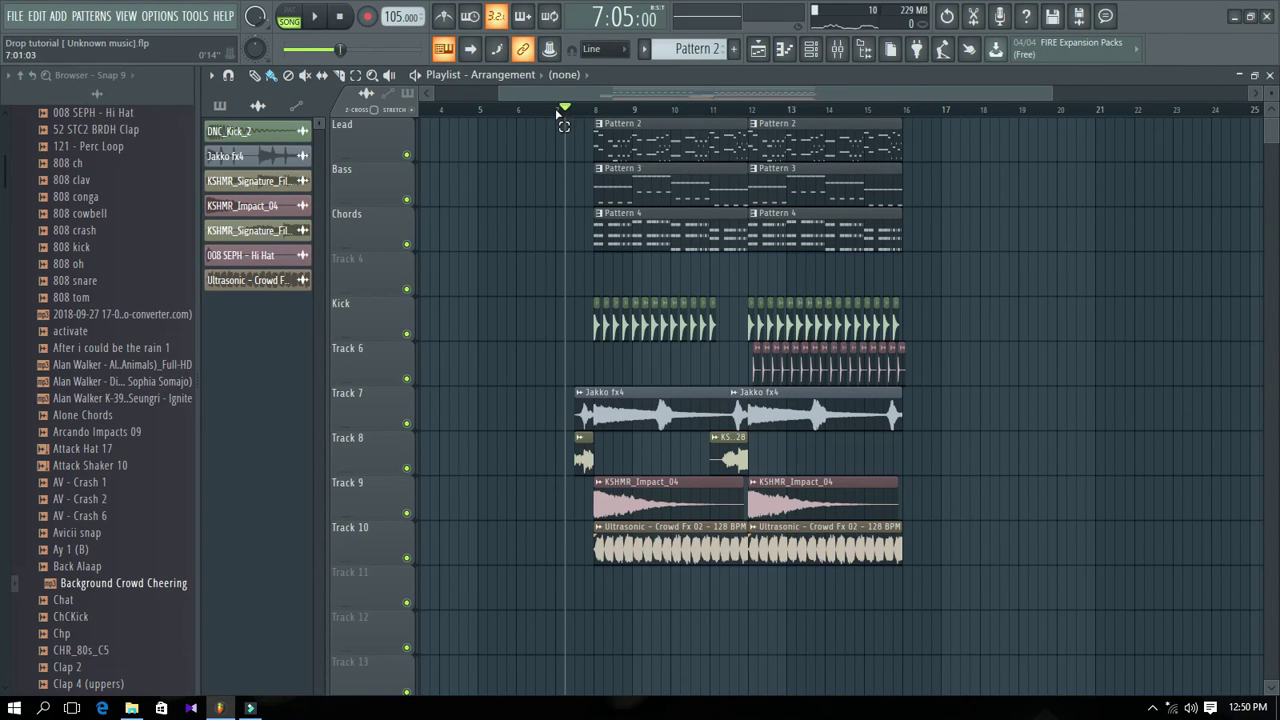
Select the arrangement from bar 7 to bar 17, set the playhead to bar 7, and play the whole drop.
{"action": "left_click_drag", "start_coordinate": [557, 113], "coordinate": [903, 115]}
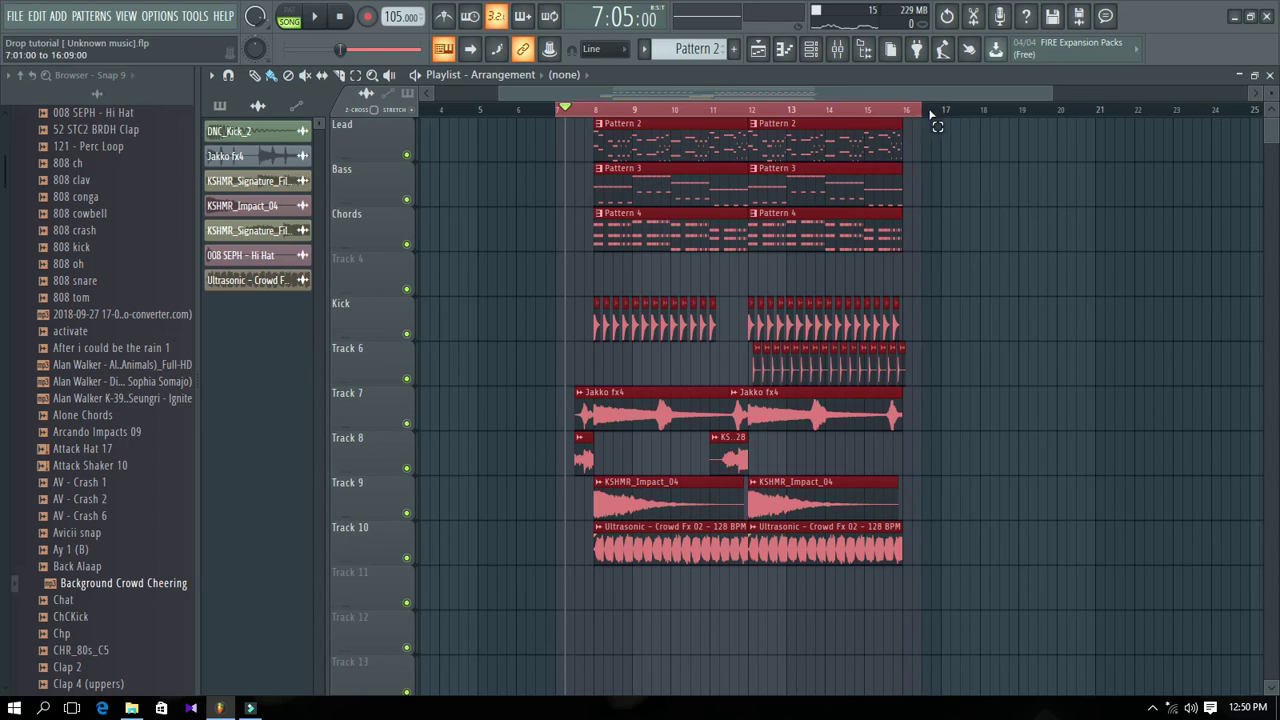
{"action": "left_click_drag", "start_coordinate": [565, 113], "coordinate": [560, 113]}
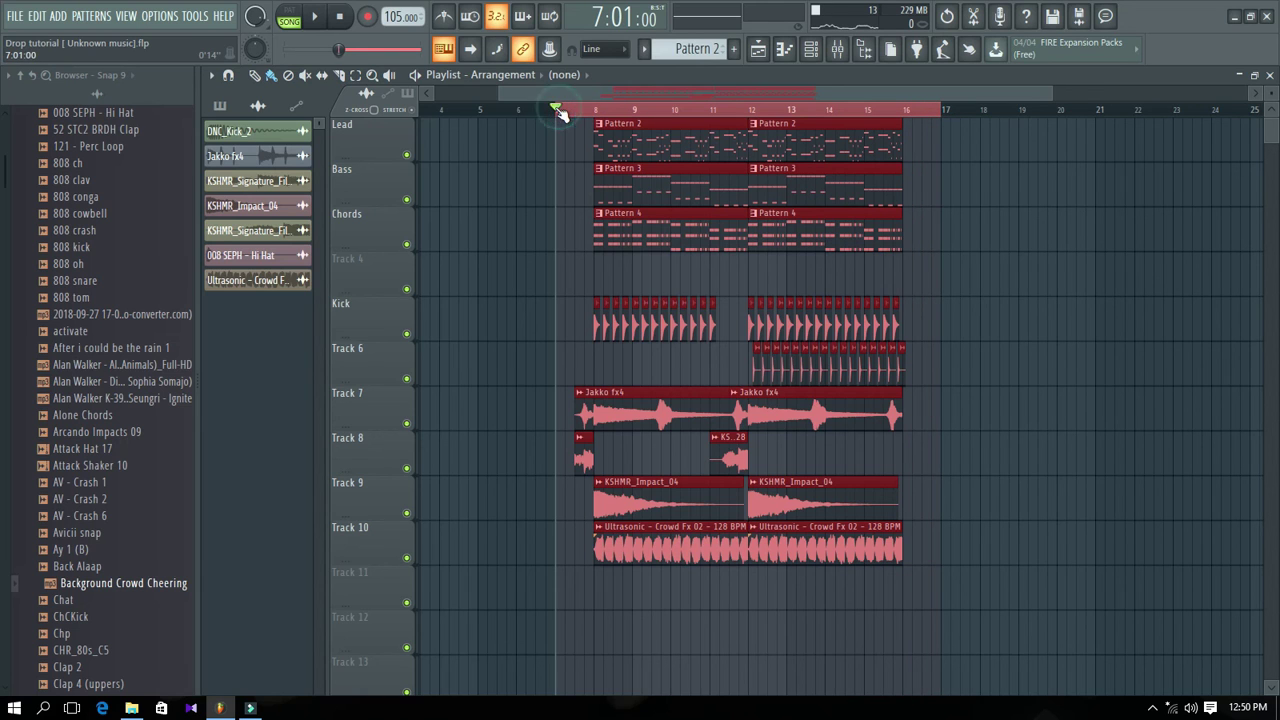
{"action": "key", "text": "space"}
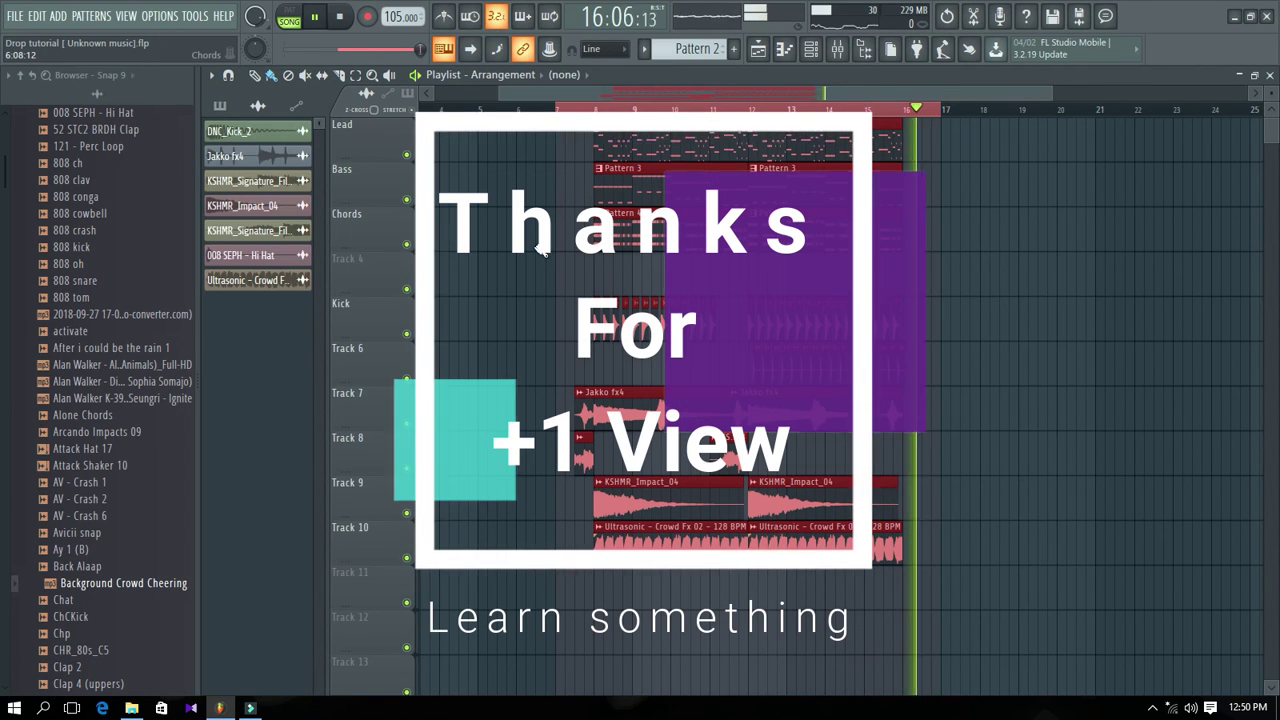
{"action": "key", "text": "space"}
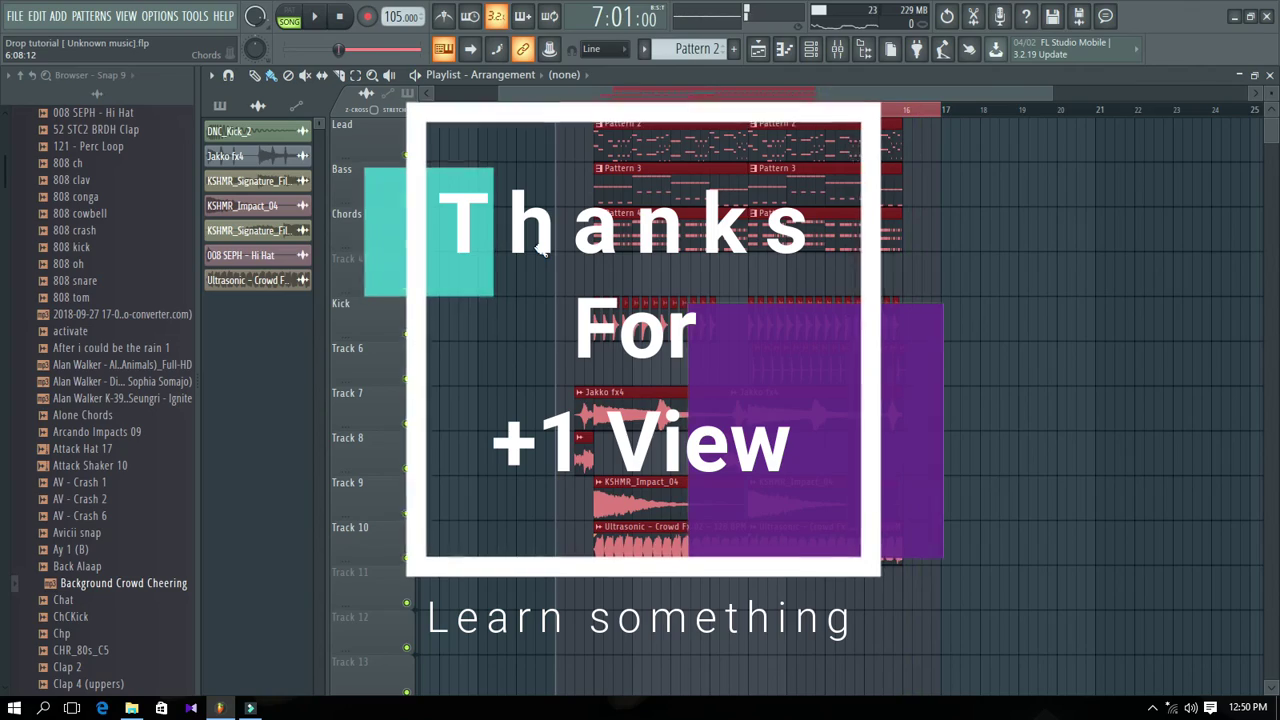